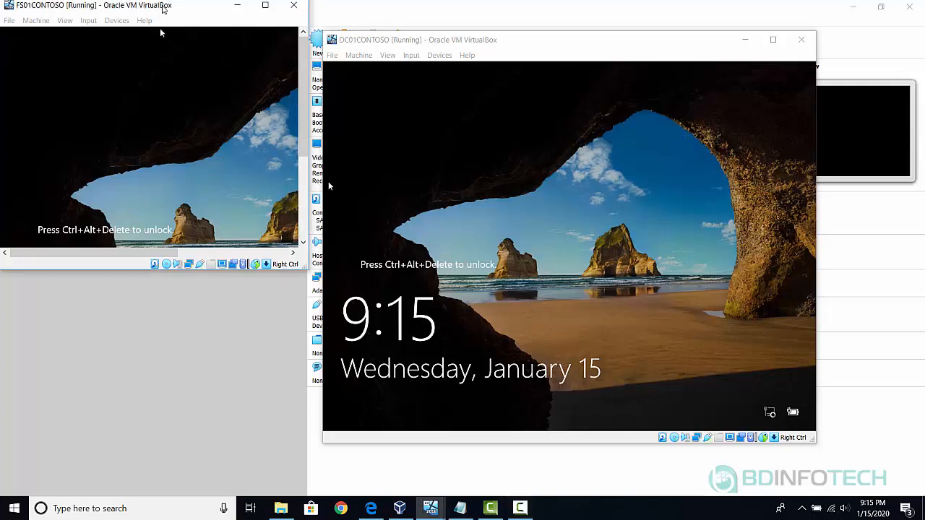
Send Ctrl-Alt-Del to DC01CONTOSO to reach its password prompt, then minimize its window.
left_click_drag(163, 7, 159, 79)
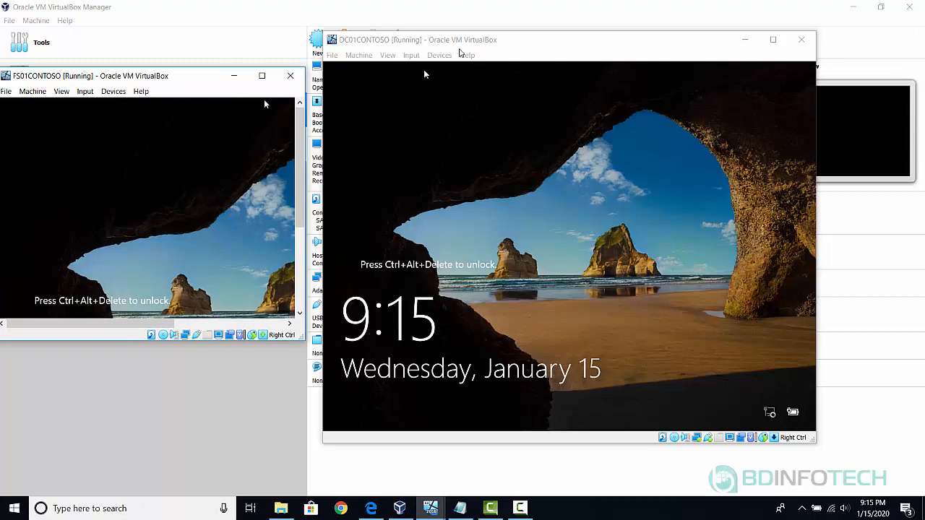
left_click(396, 41)
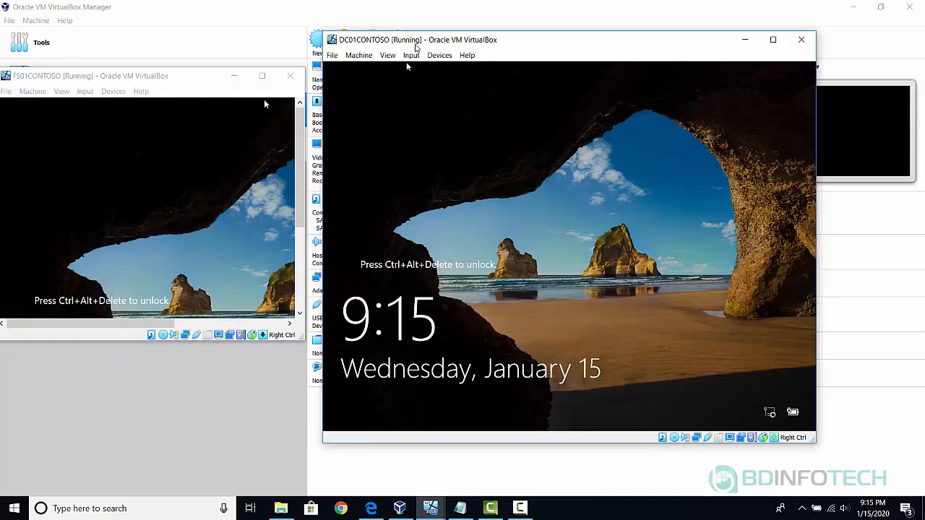
left_click(411, 56)
mouse_move(428, 65)
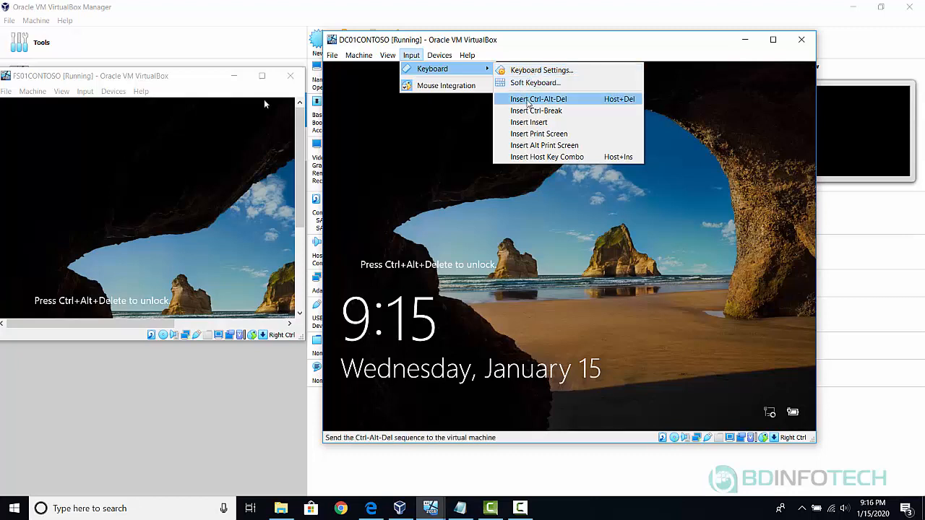
left_click(547, 100)
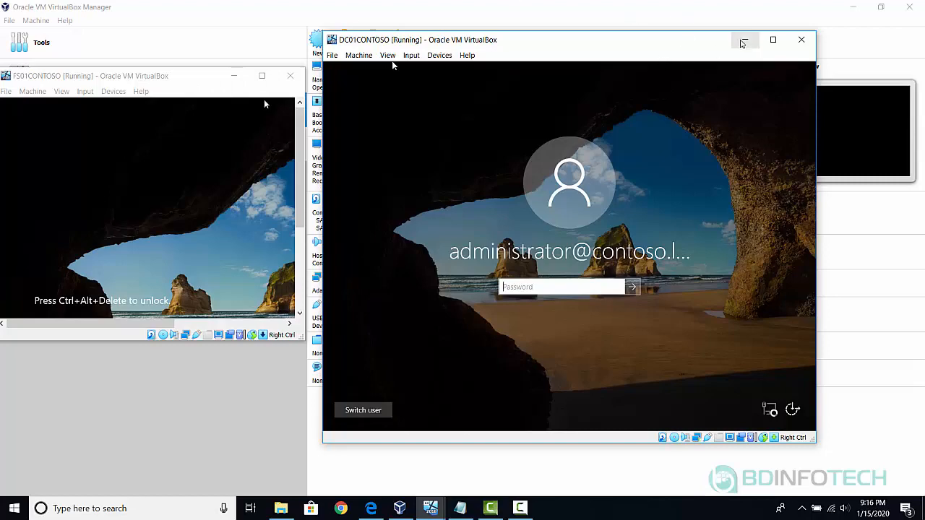
left_click(745, 41)
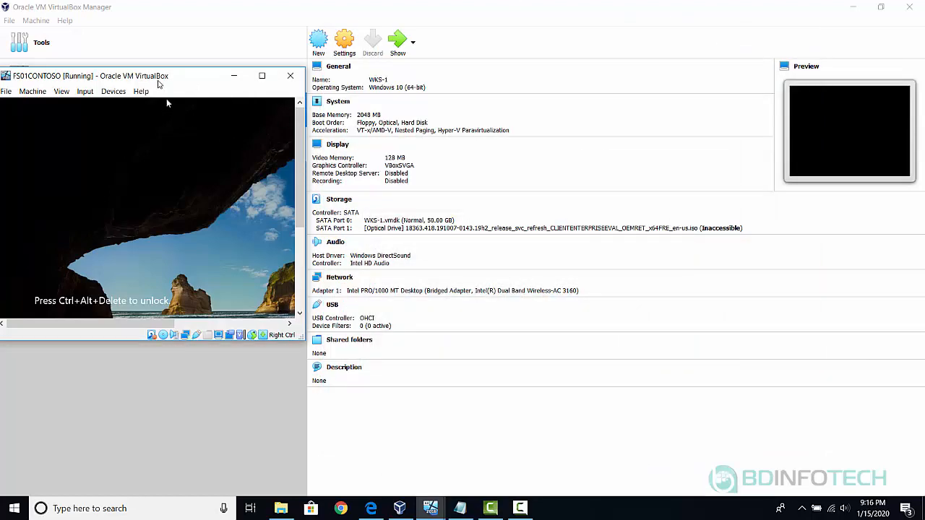
Move the FS01CONTOSO window right and make it wider and taller.
left_click_drag(159, 83, 345, 52)
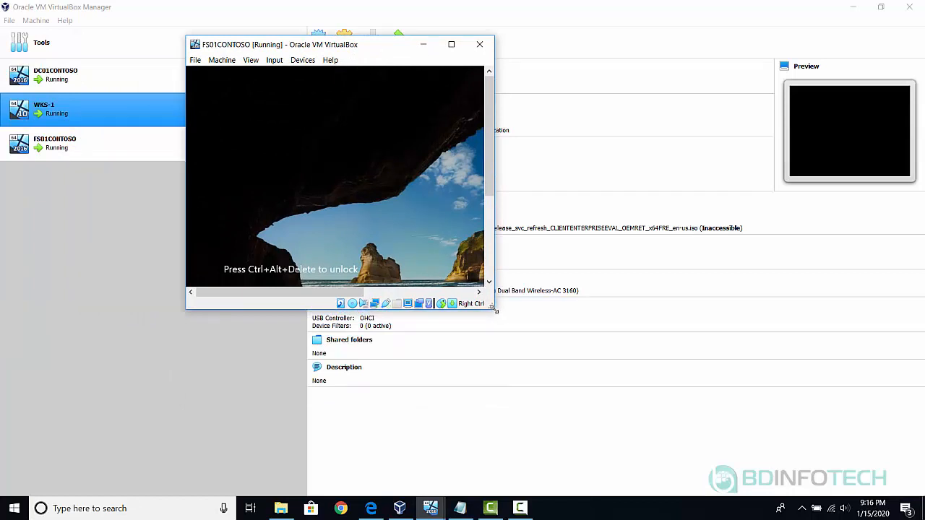
left_click_drag(496, 310, 754, 310)
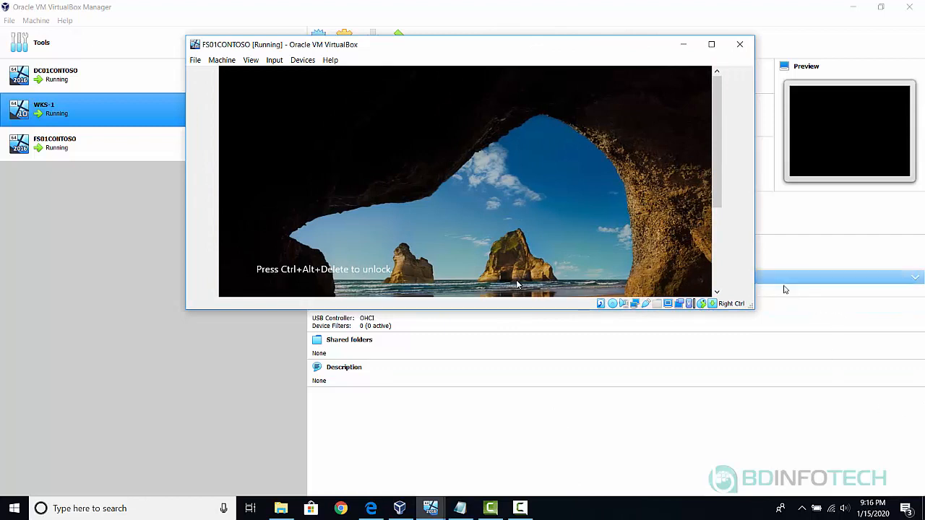
left_click_drag(747, 309, 748, 429)
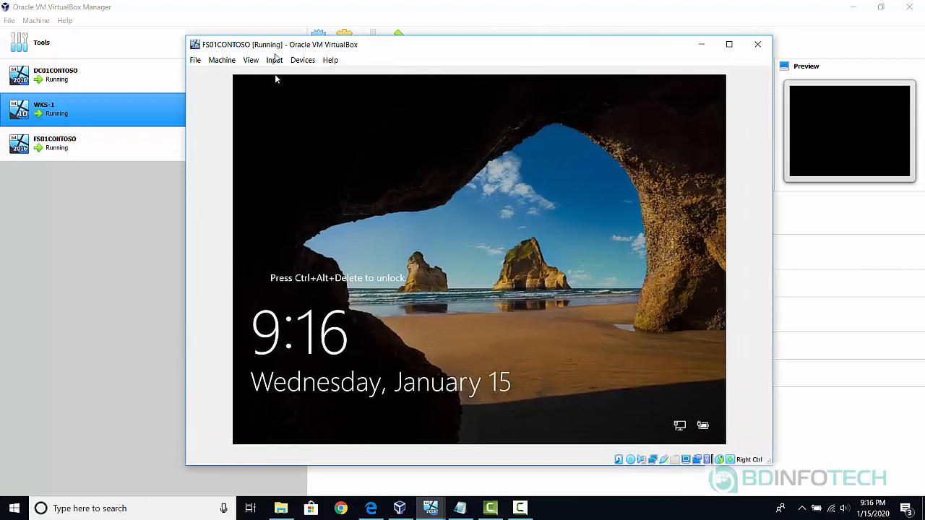
Unlock FS01CONTOSO with Ctrl-Alt-Del and sign in as another user with domain credentials.
left_click(274, 61)
mouse_move(313, 75)
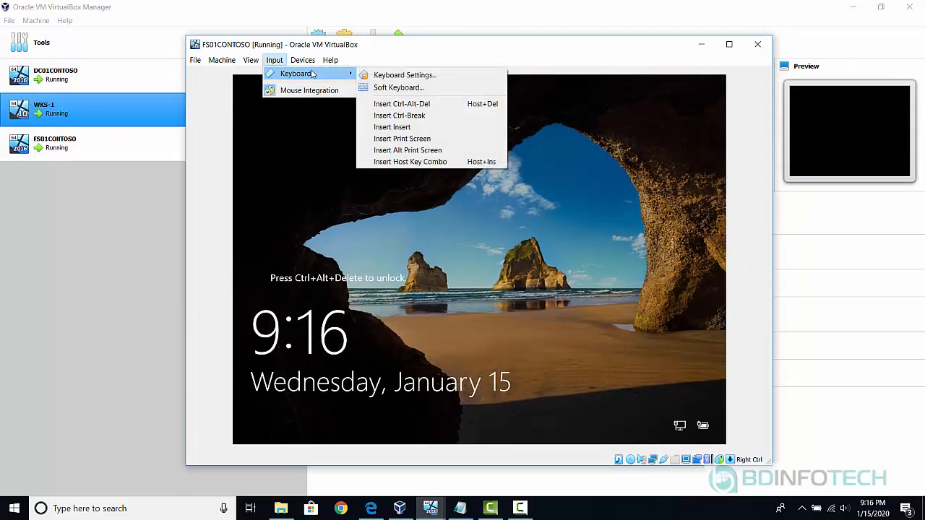
left_click(402, 104)
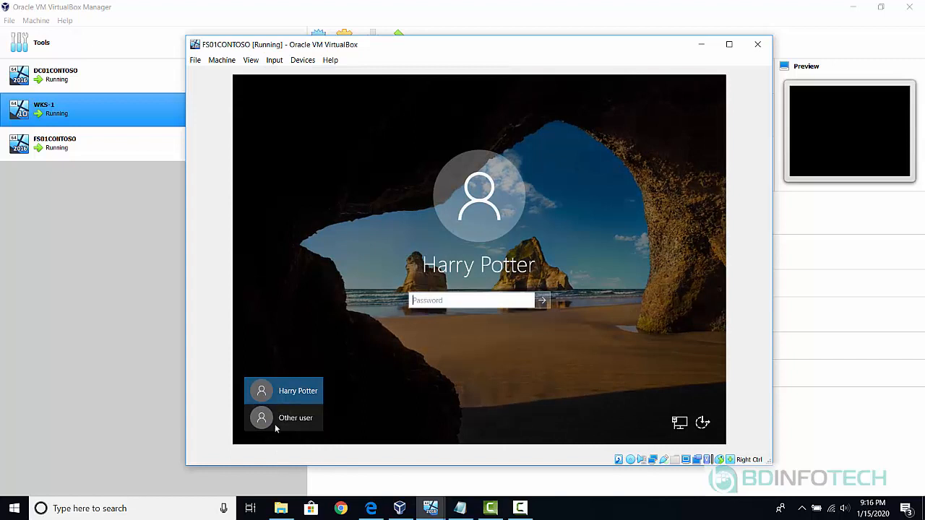
left_click(275, 423)
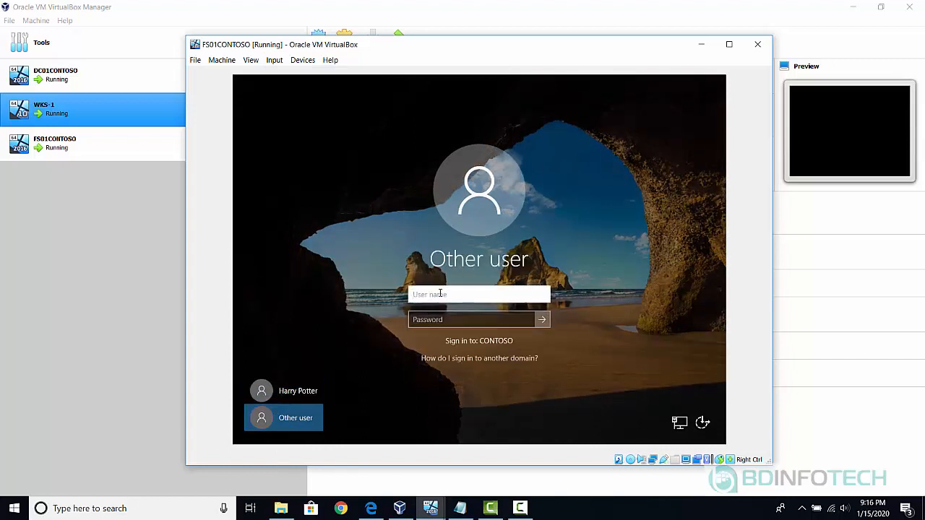
type("harry.potter@con")
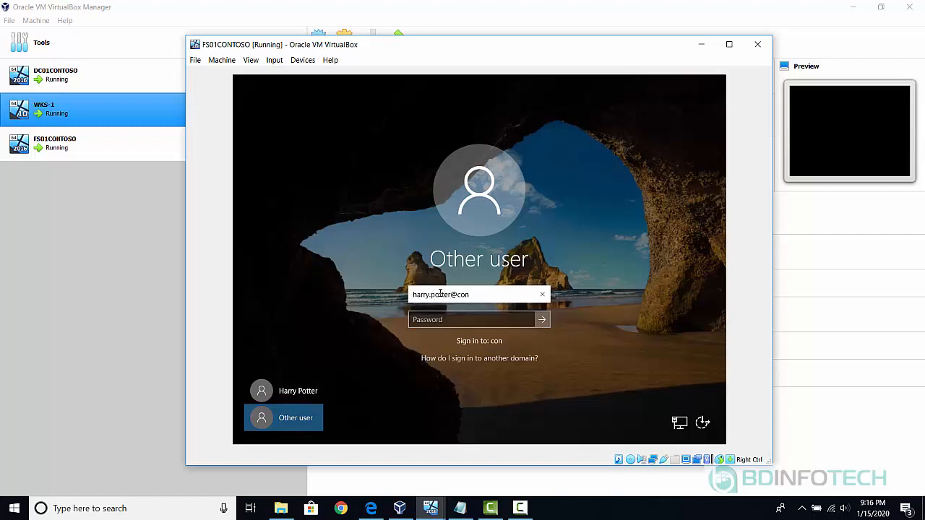
type("toso.local")
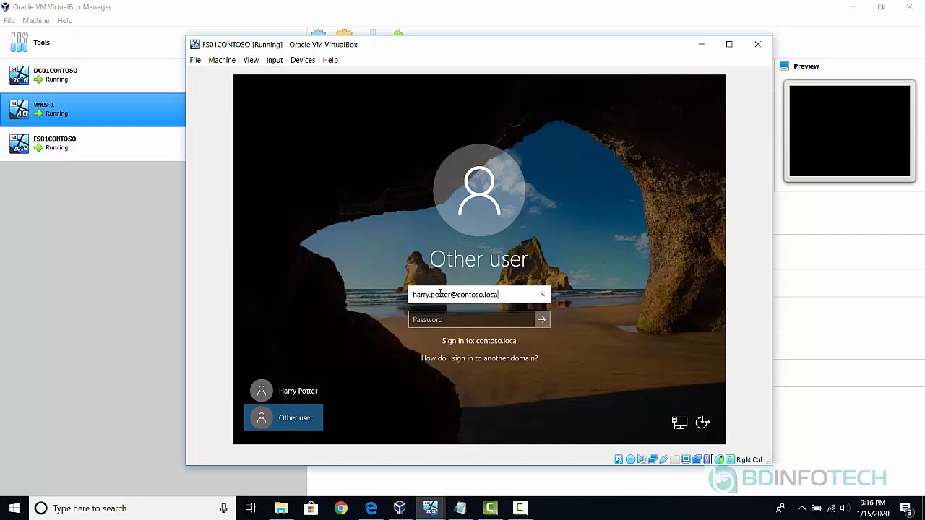
key("Tab")
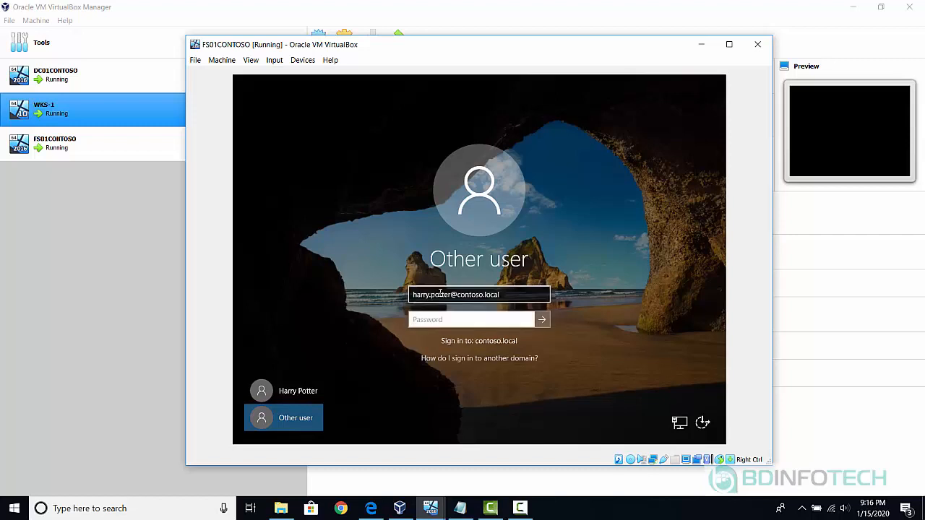
type("Pa$$w0rd")
key("Return")
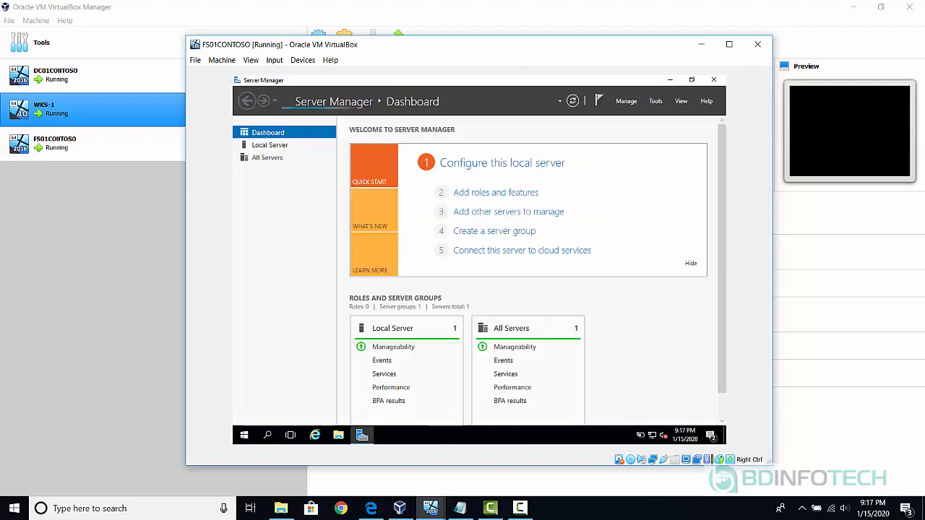
Browse This PC to Local Disk (C:) in File Explorer, then return to Server Manager.
left_click(337, 436)
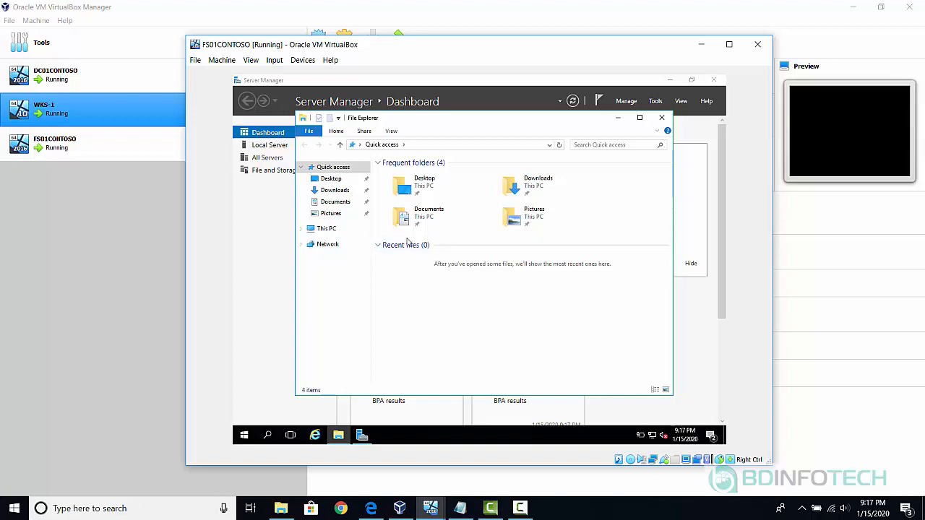
left_click(331, 230)
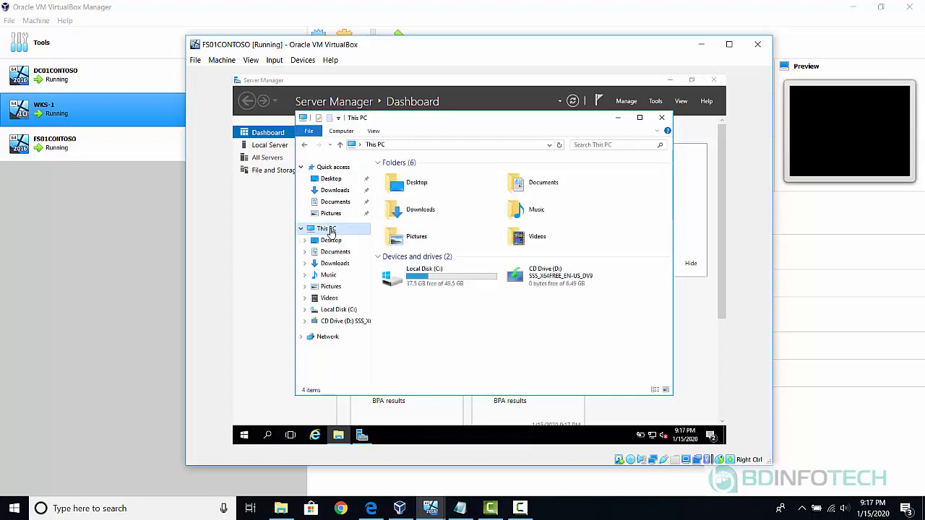
double_click(424, 284)
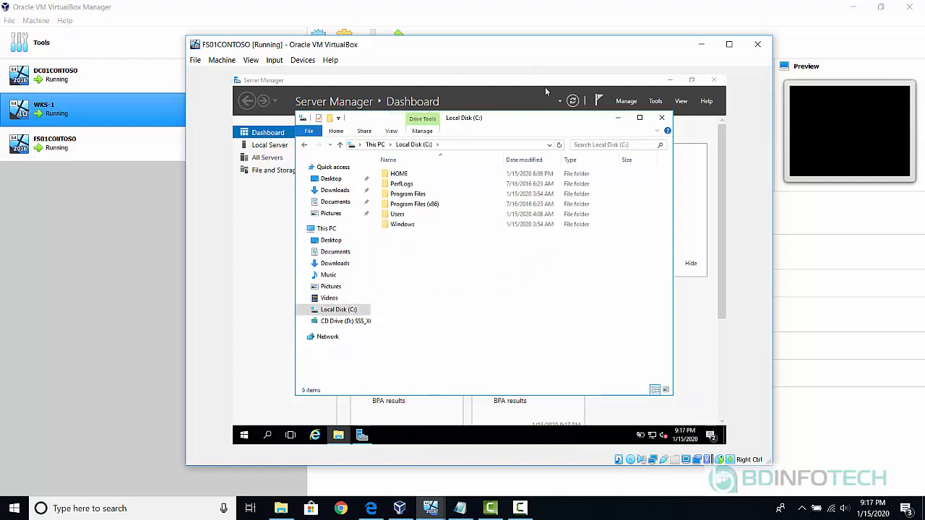
left_click(655, 90)
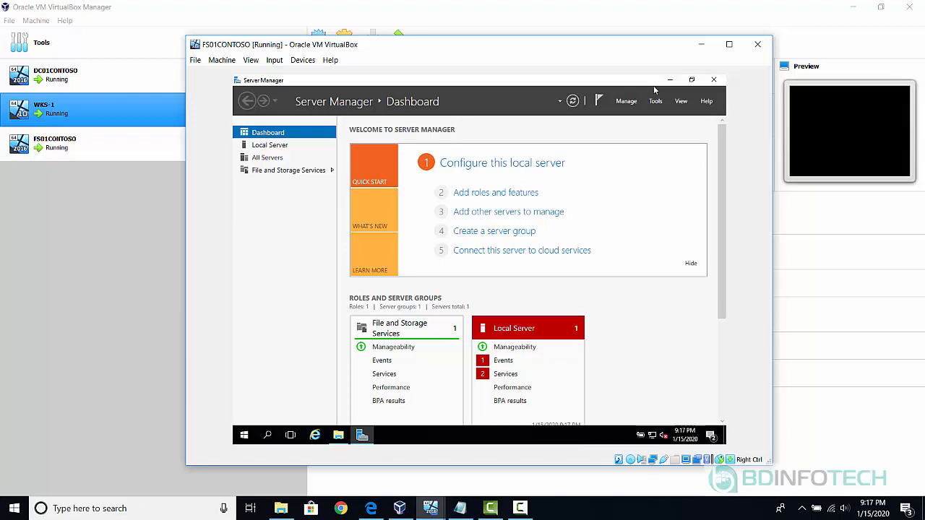
left_click(487, 194)
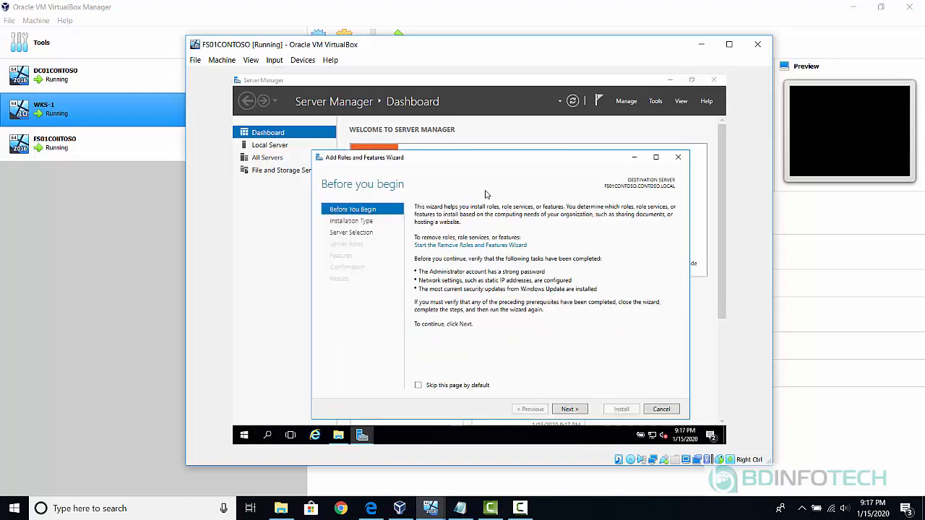
left_click(571, 409)
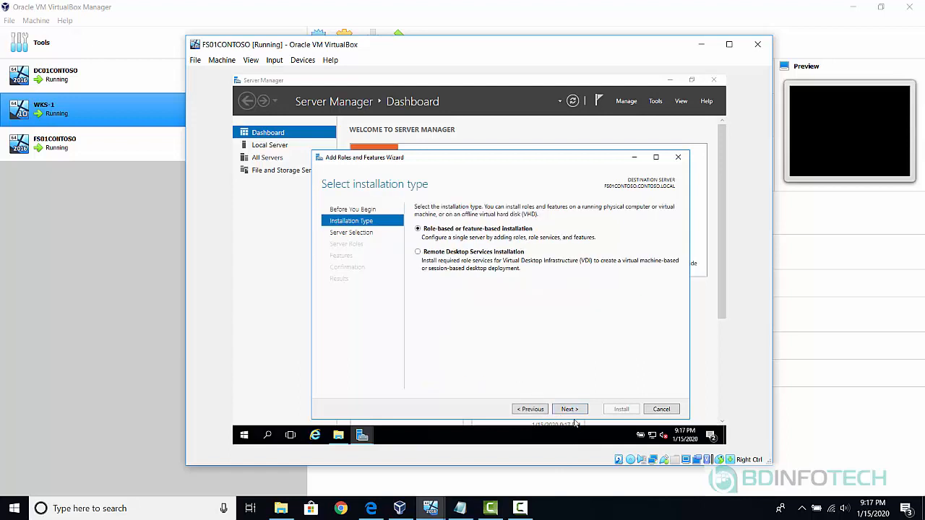
left_click(574, 409)
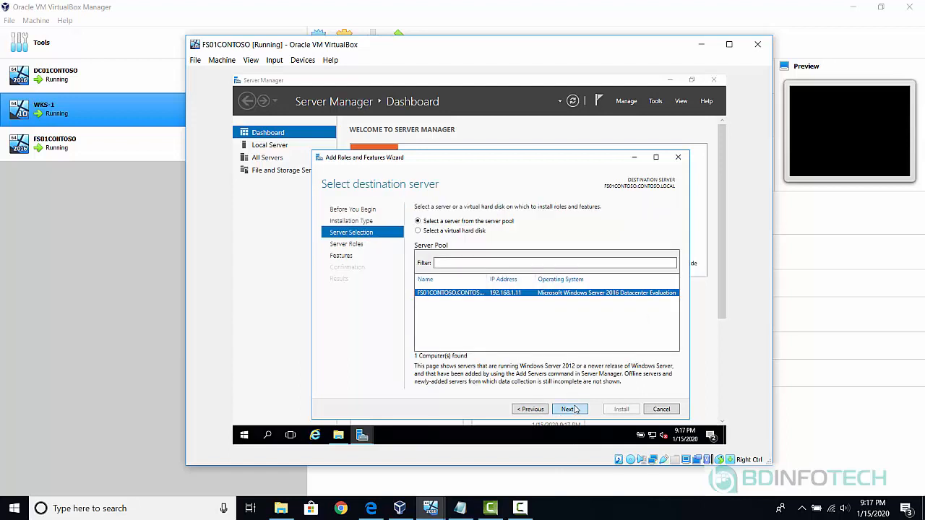
left_click(574, 409)
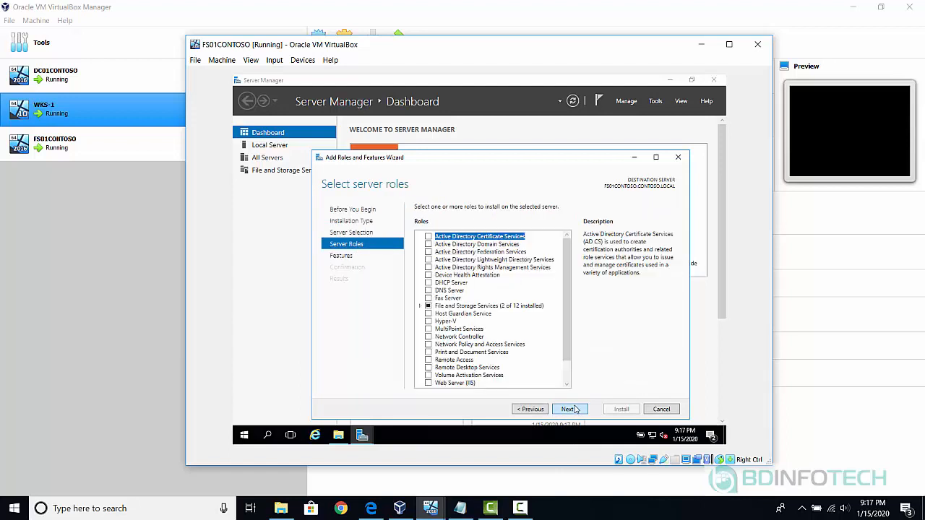
left_click(423, 308)
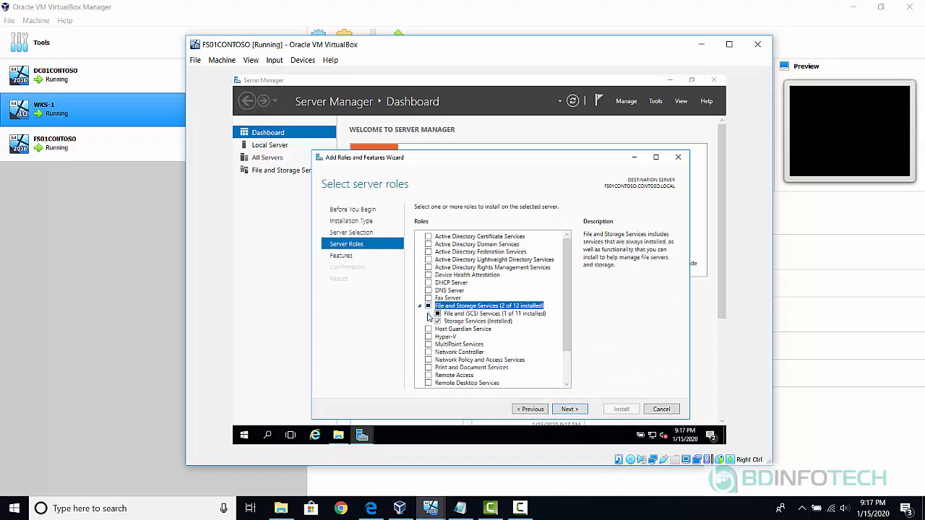
left_click(430, 314)
left_click(429, 314)
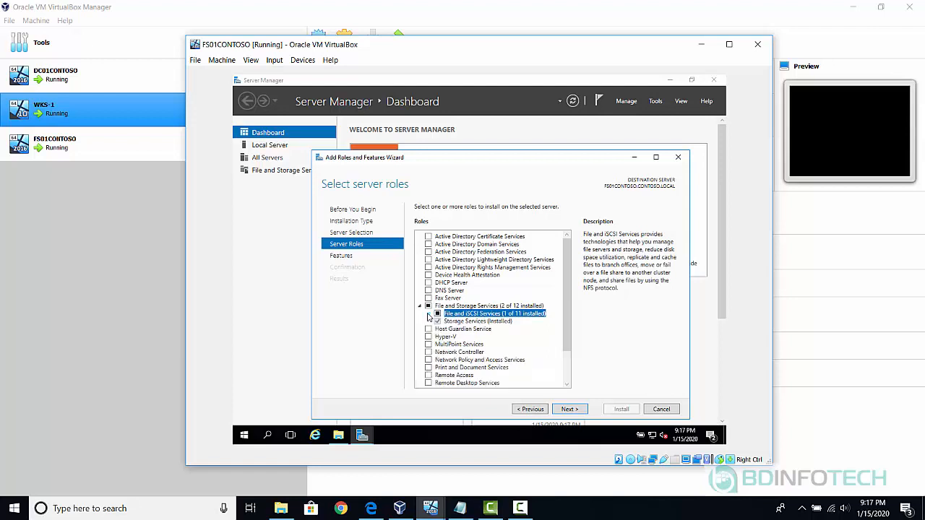
left_click(428, 314)
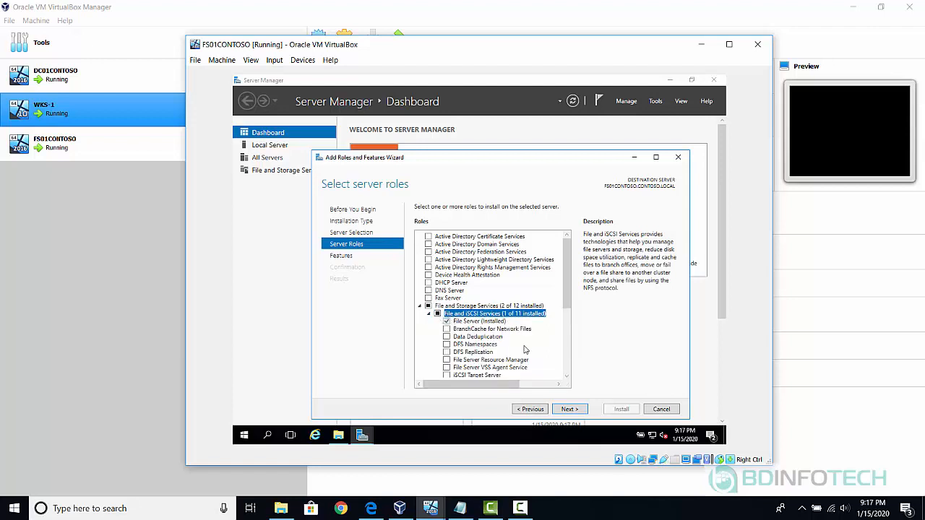
scroll(521, 348, "down", 3)
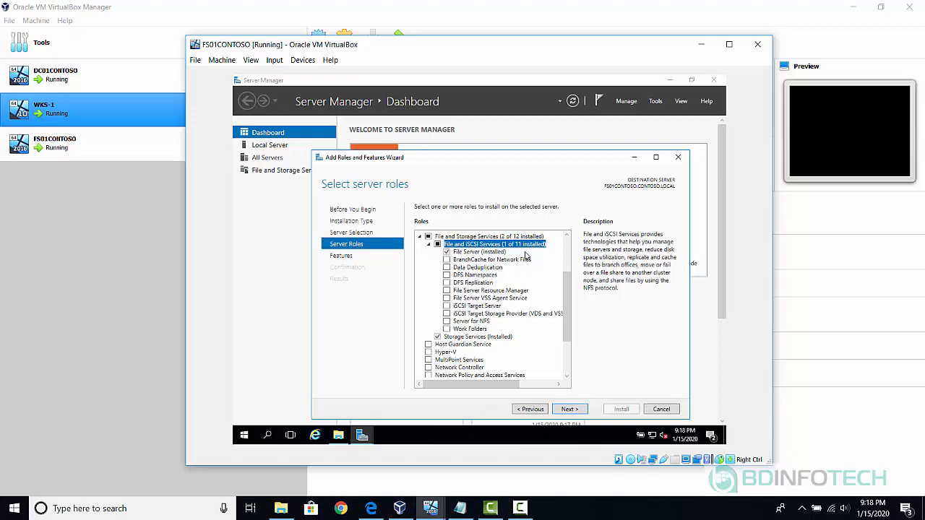
left_click(662, 410)
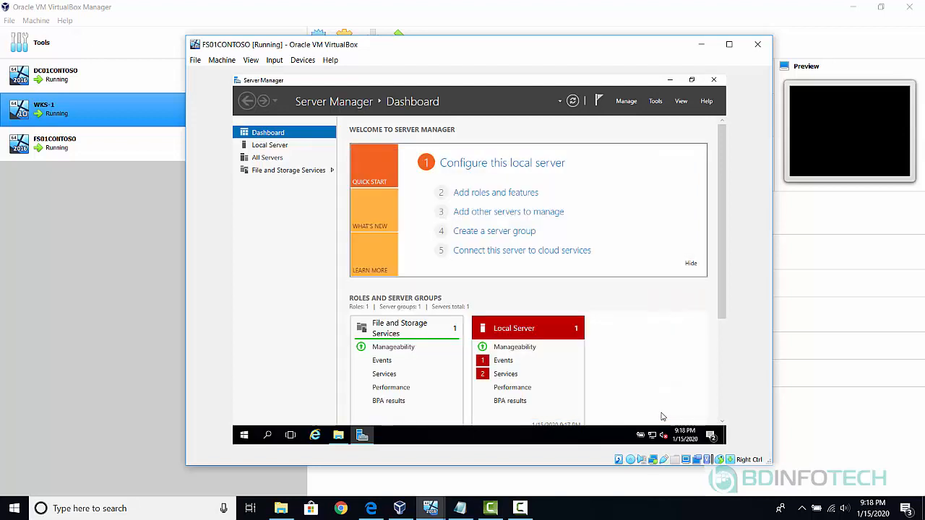
Create a new folder named SHARED on Local Disk (C:).
left_click(671, 81)
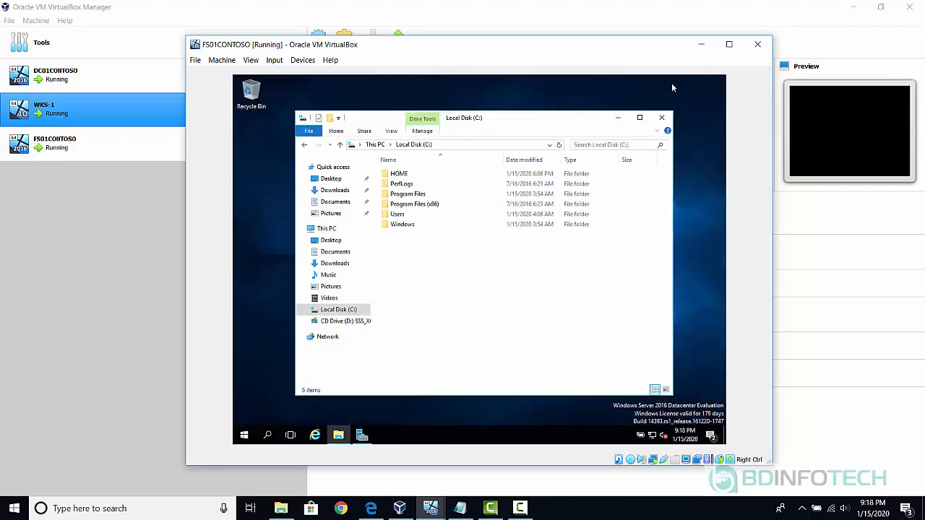
right_click(395, 254)
mouse_move(451, 346)
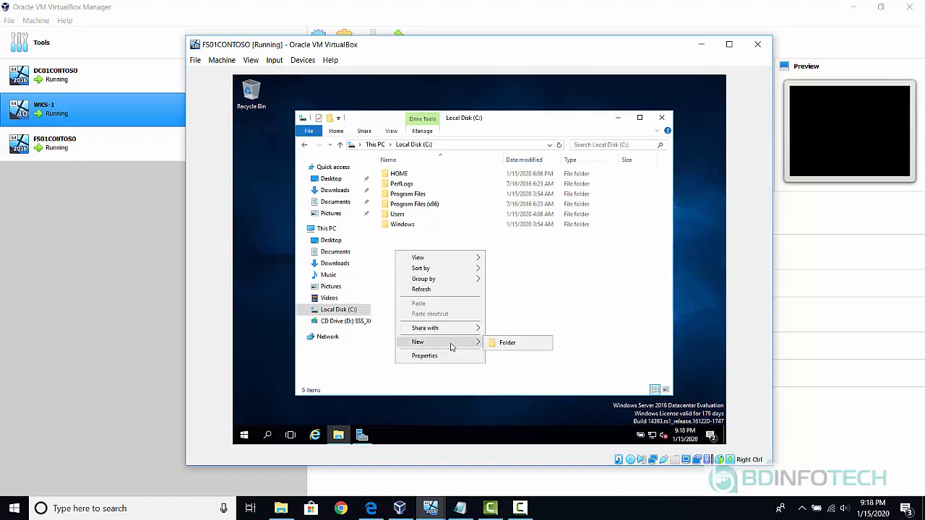
left_click(503, 344)
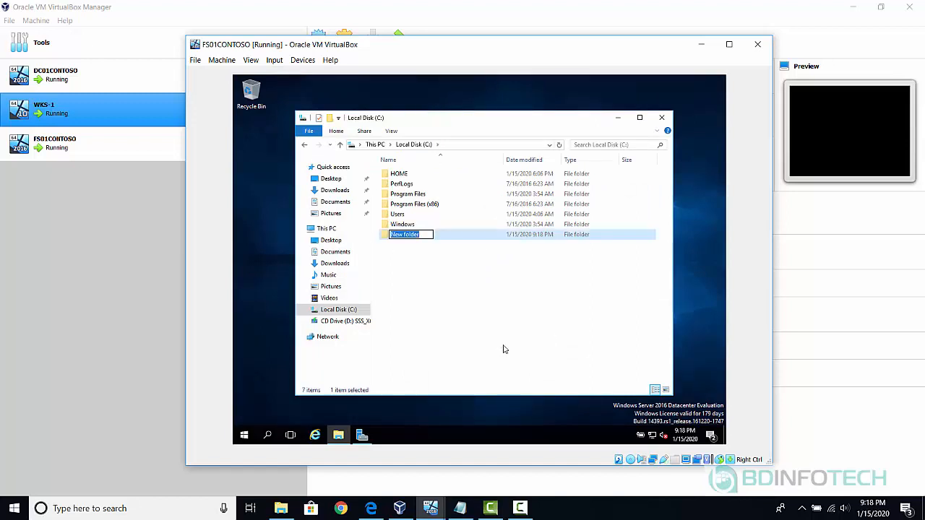
type("SHARED")
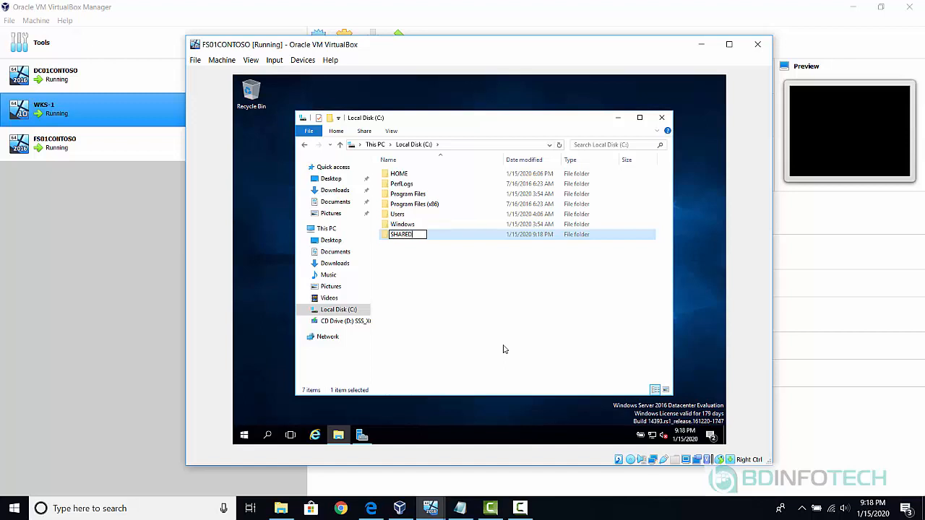
key("Return")
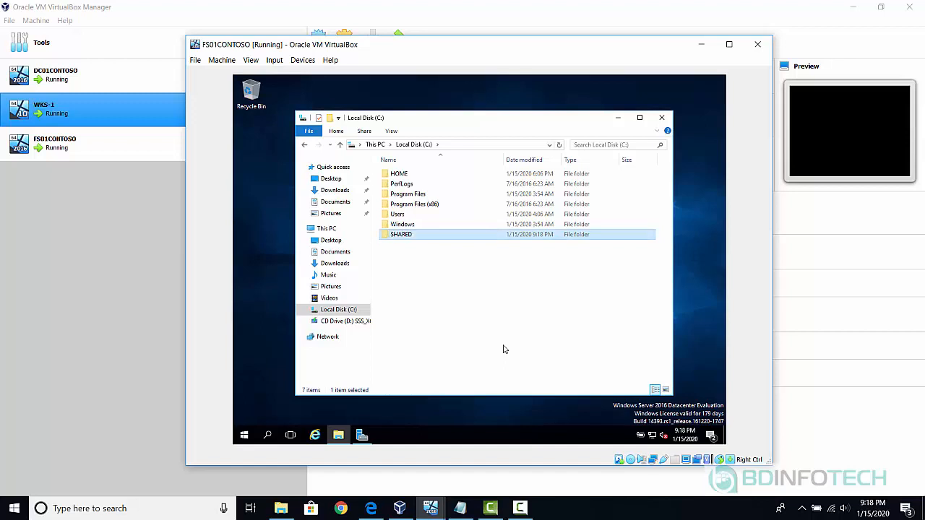
Inside SHARED, create the IT and HR subfolders.
double_click(412, 240)
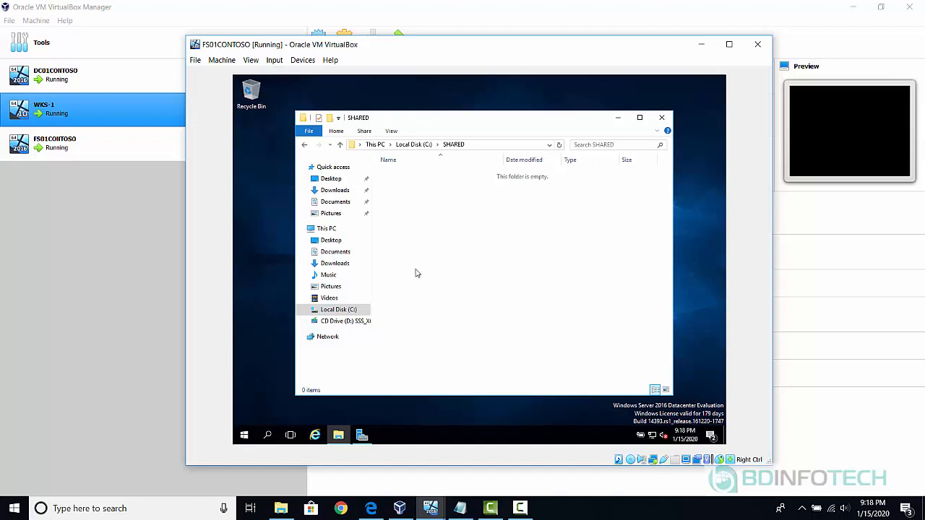
right_click(398, 257)
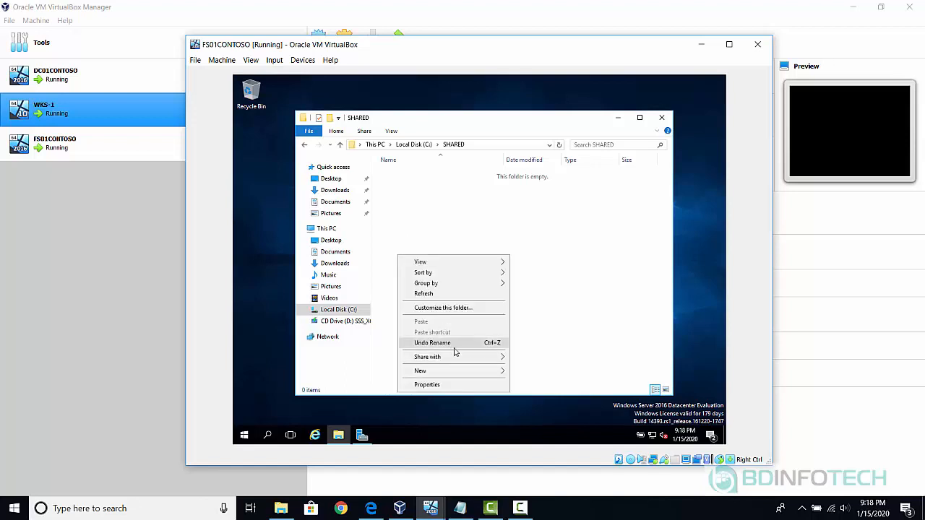
left_click(499, 371)
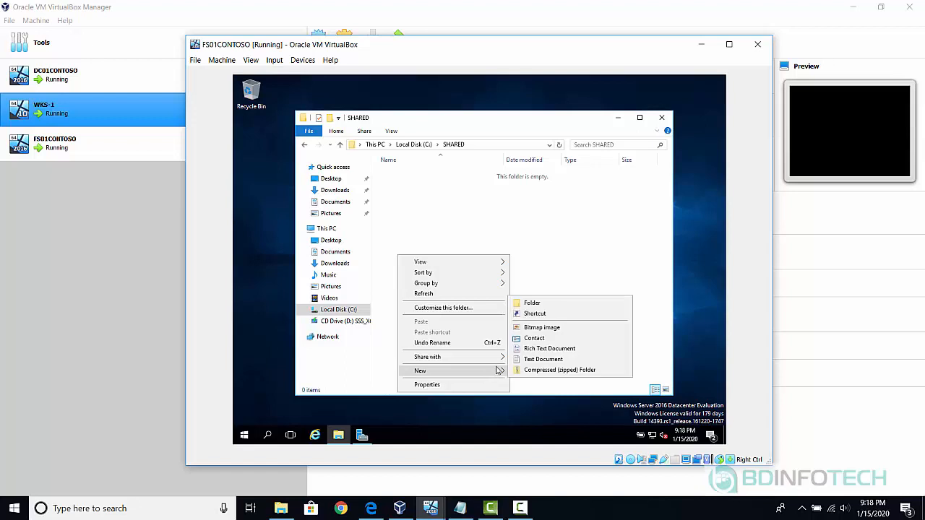
left_click(554, 304)
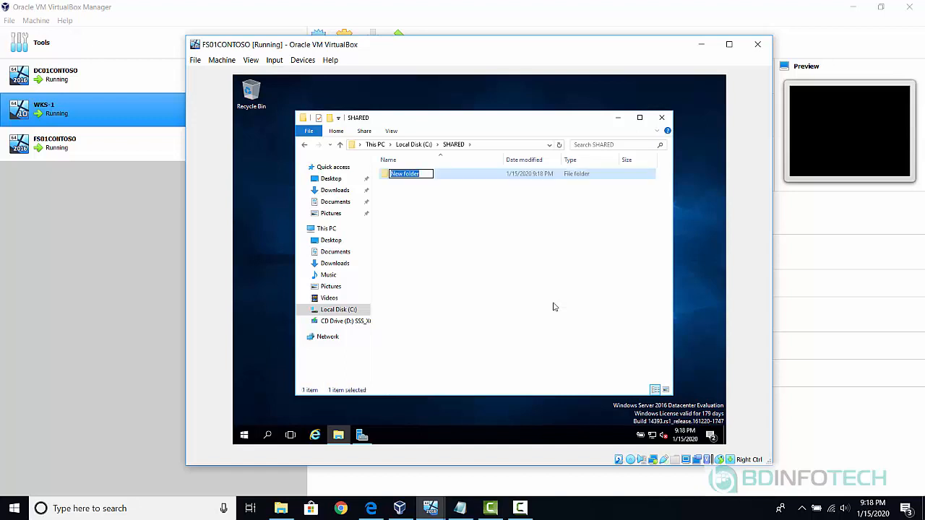
type("IT")
key("Return")
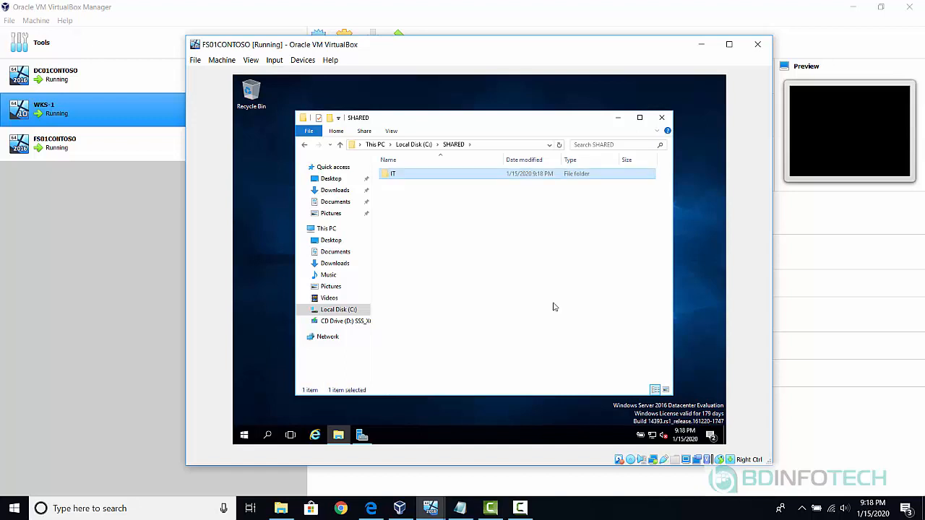
left_click(422, 238)
right_click(422, 238)
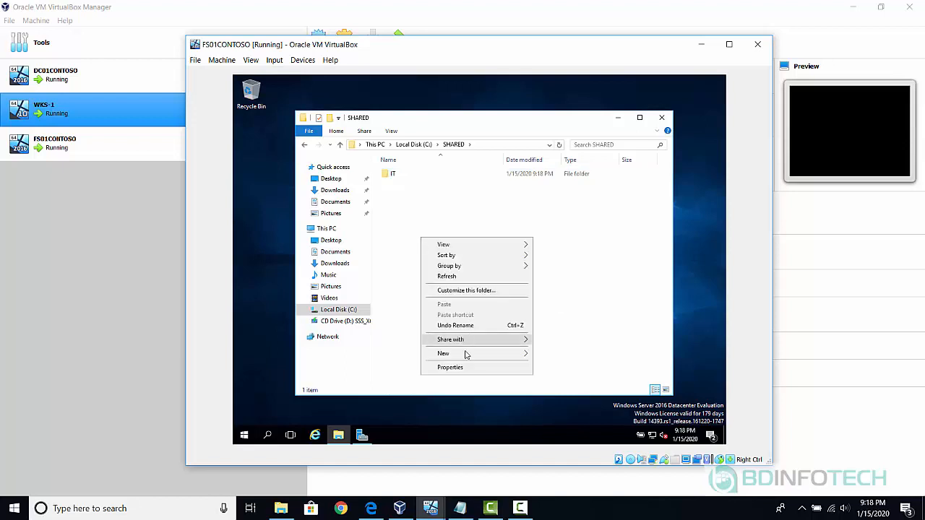
mouse_move(487, 356)
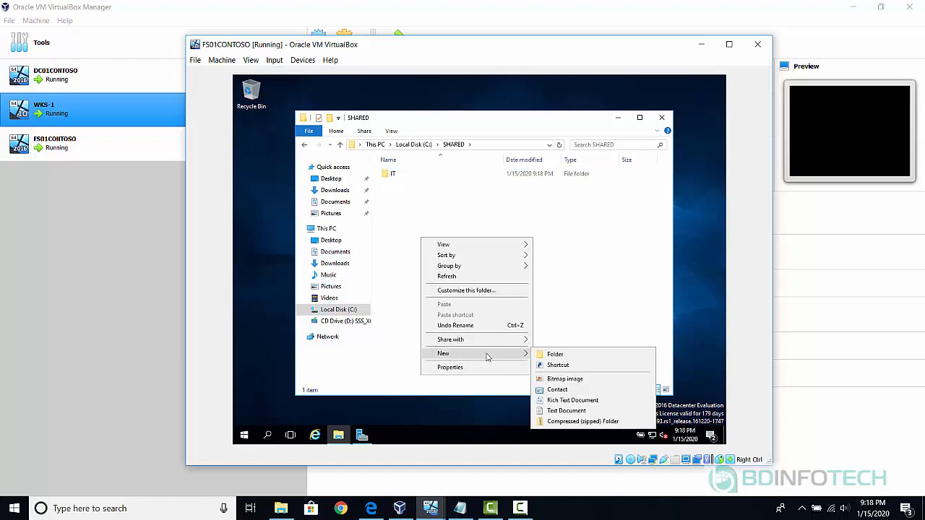
left_click(558, 354)
type("HR")
key("Return")
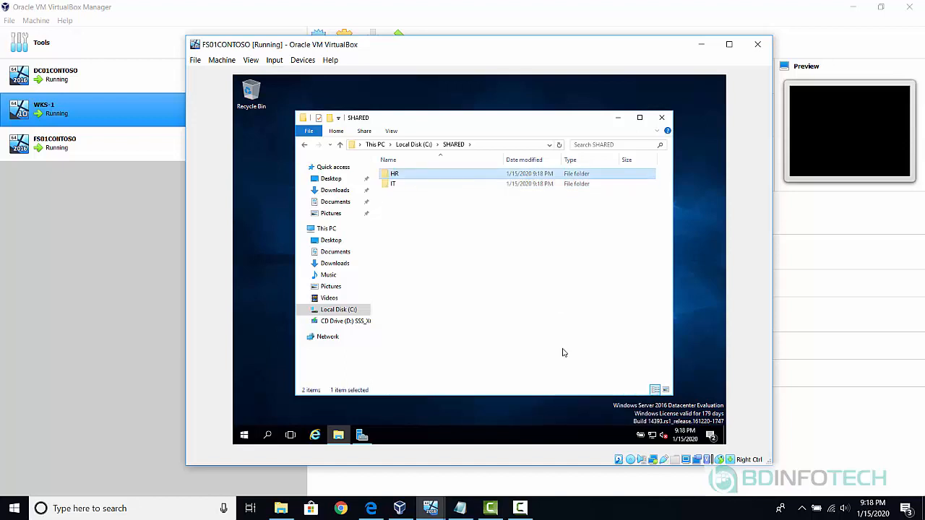
Add a Security subfolder to SHARED and go back up to Local Disk (C:).
right_click(428, 270)
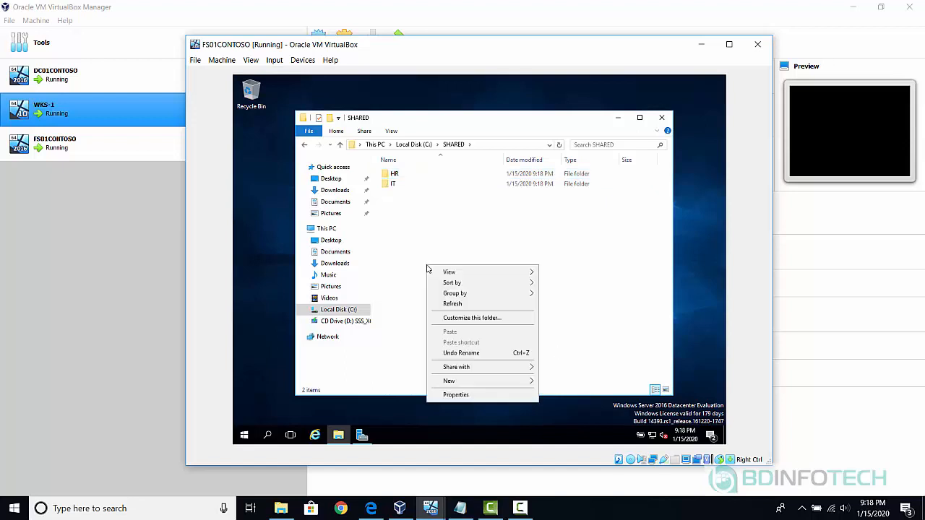
mouse_move(480, 382)
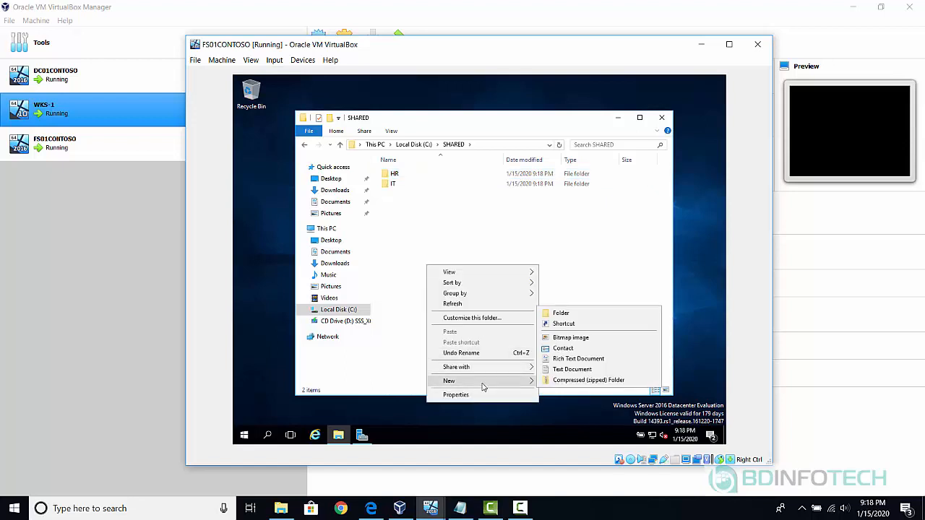
left_click(562, 313)
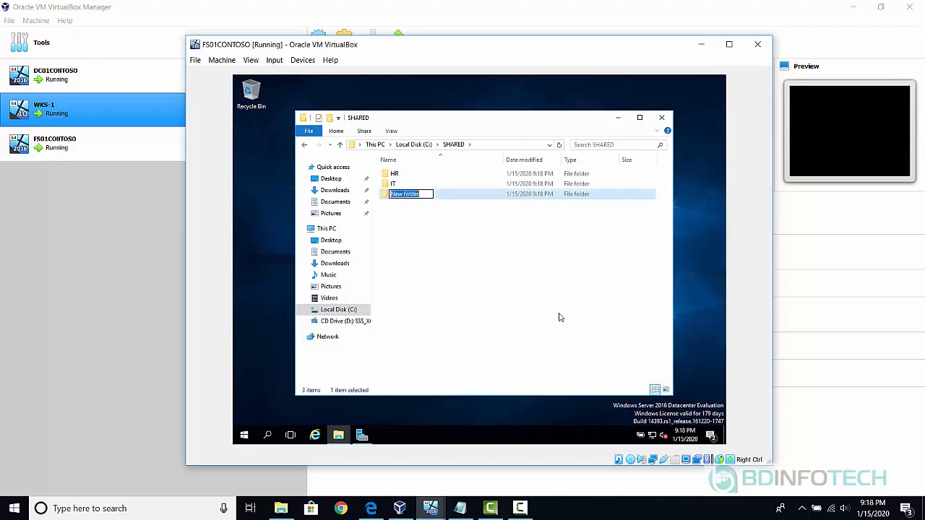
type("Security")
key("BackSpace")
key("BackSpace")
key("BackSpace")
key("BackSpace")
type("rity")
key("Return")
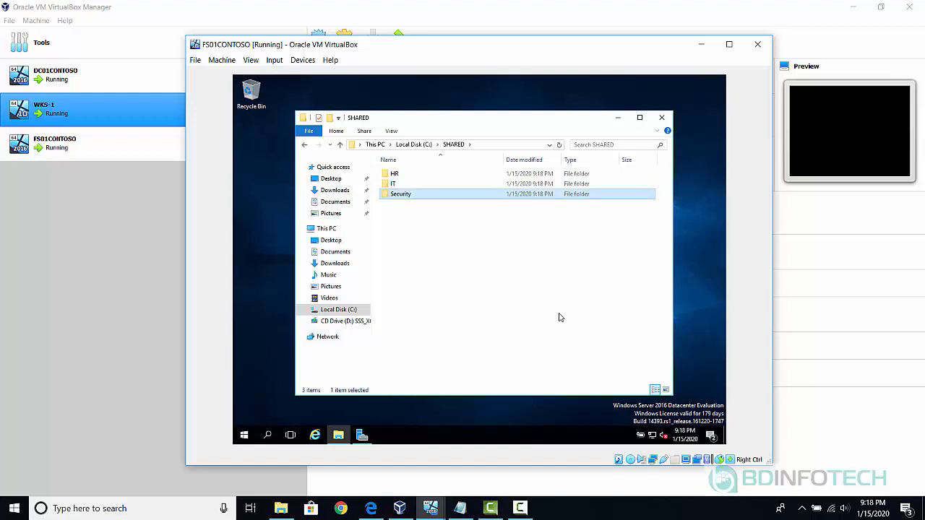
left_click(339, 146)
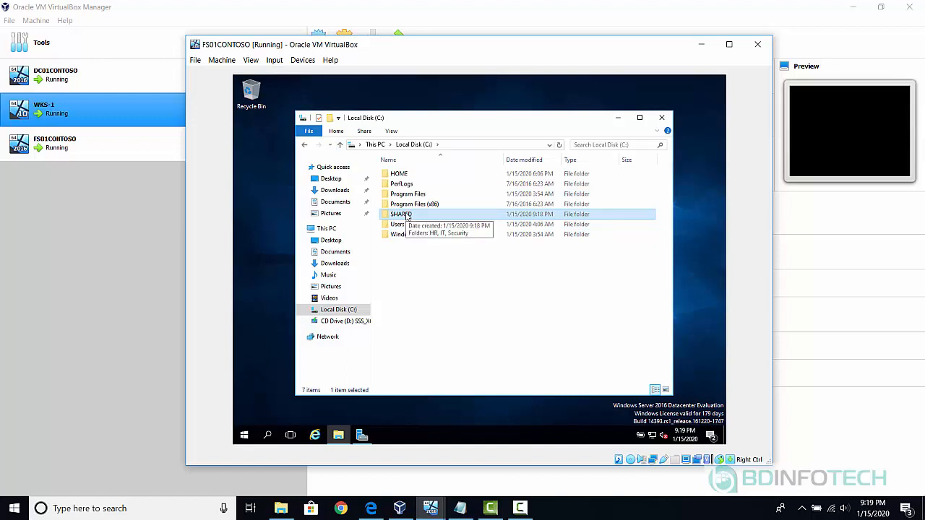
Share SHARED as \\Fs01contoso\shared with Everyone at Read, then close Properties.
right_click(406, 217)
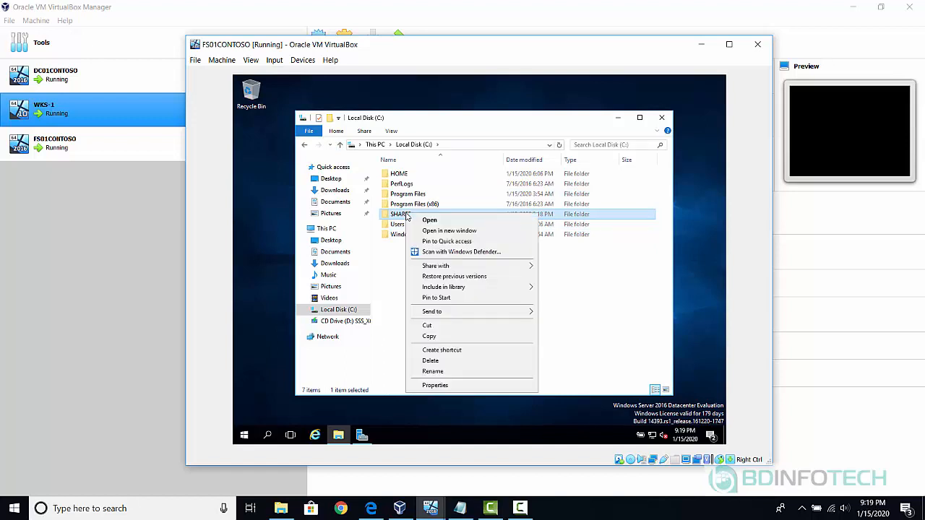
left_click(435, 385)
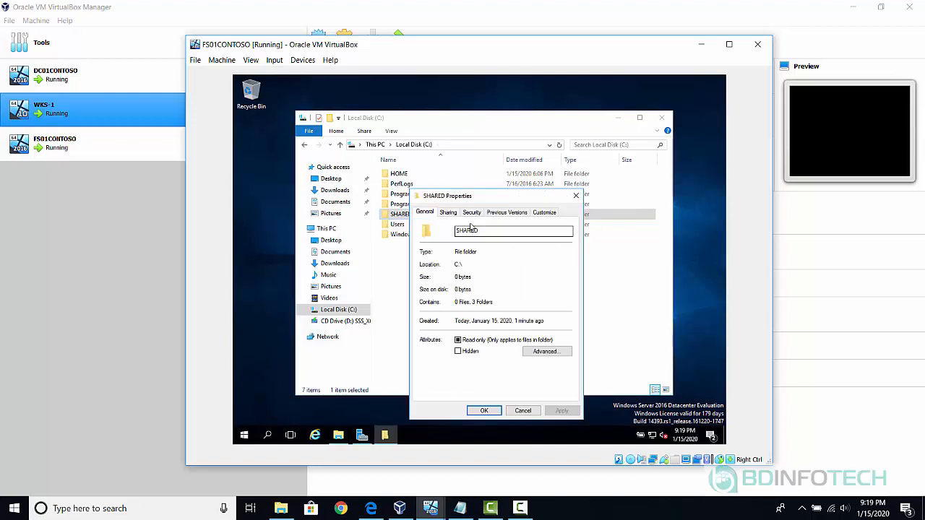
left_click(448, 214)
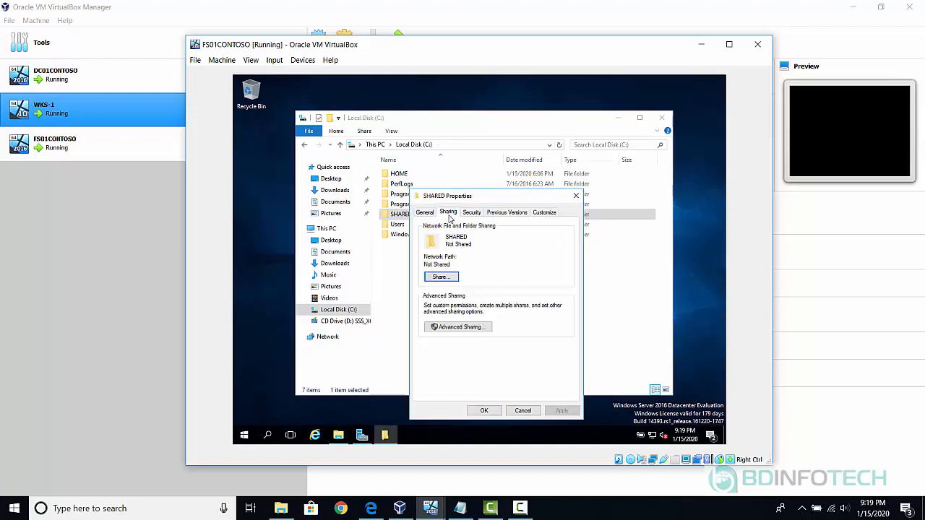
left_click(445, 280)
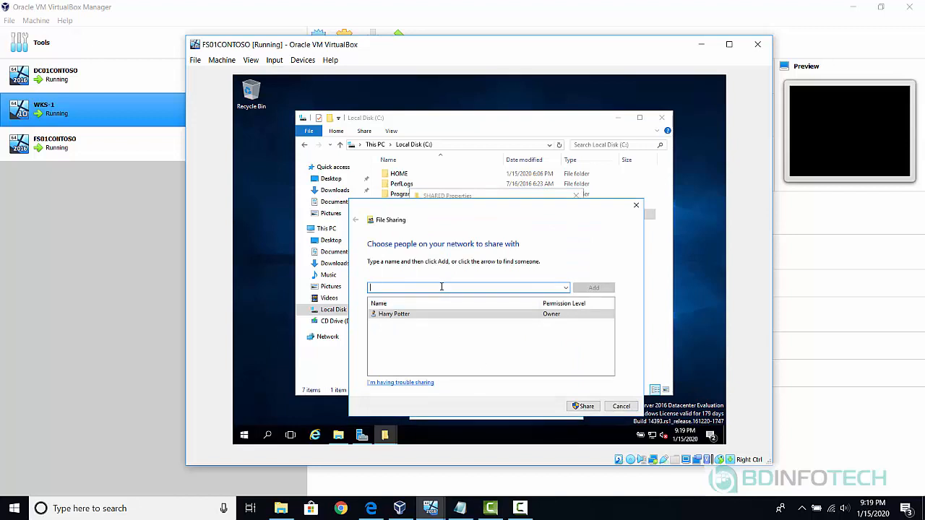
type("everyone")
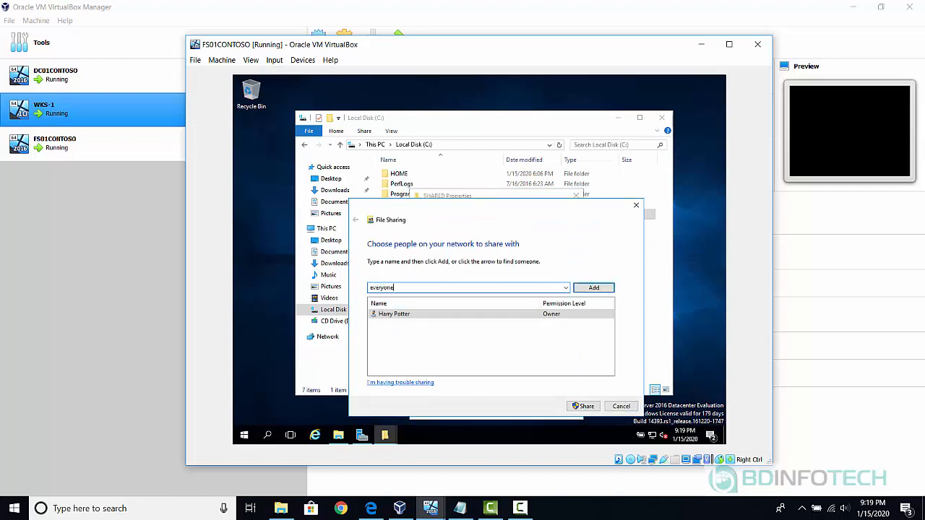
key("Return")
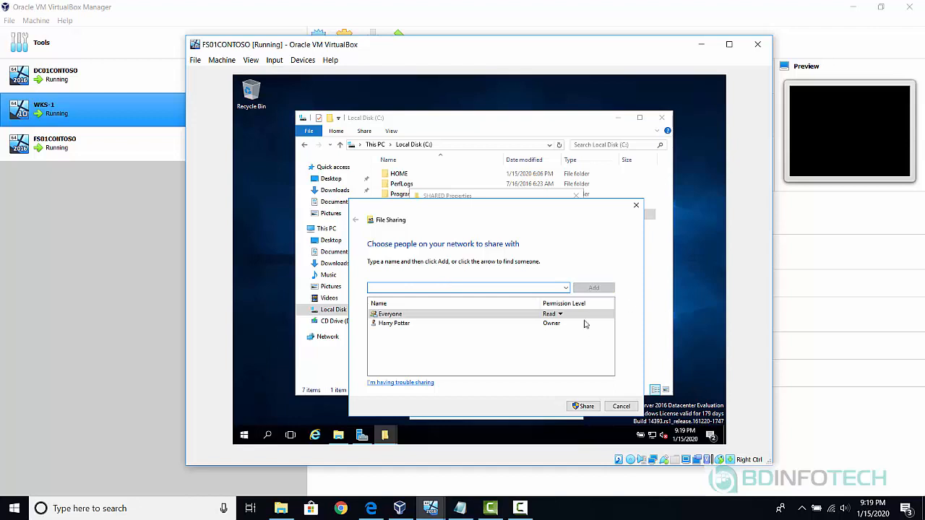
left_click(584, 406)
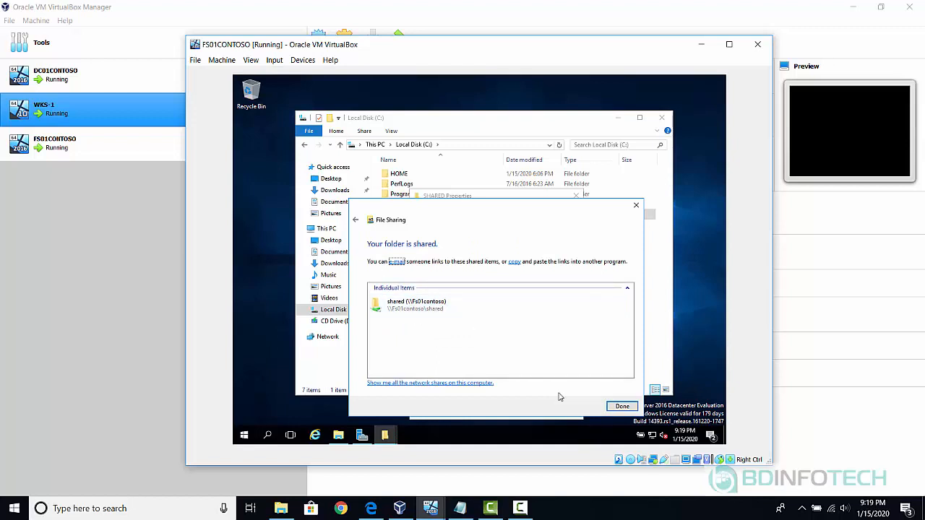
left_click(621, 407)
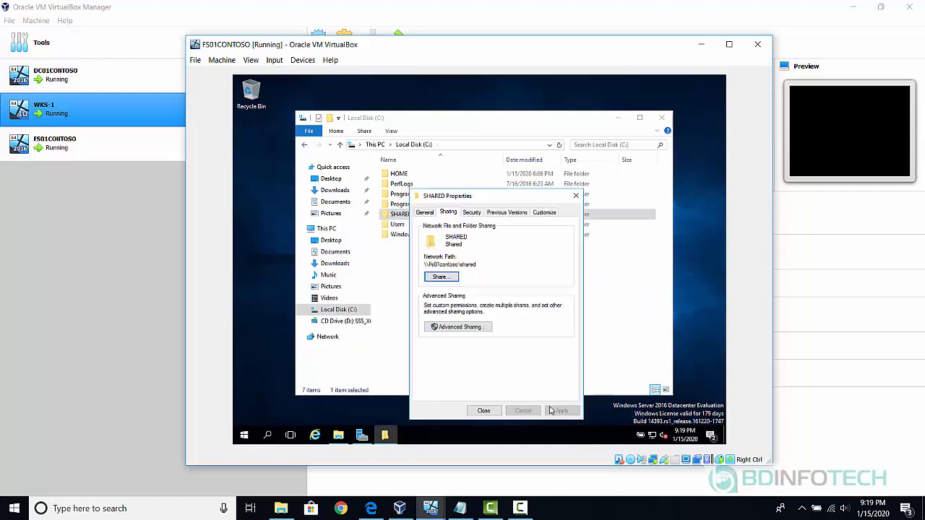
left_click(487, 413)
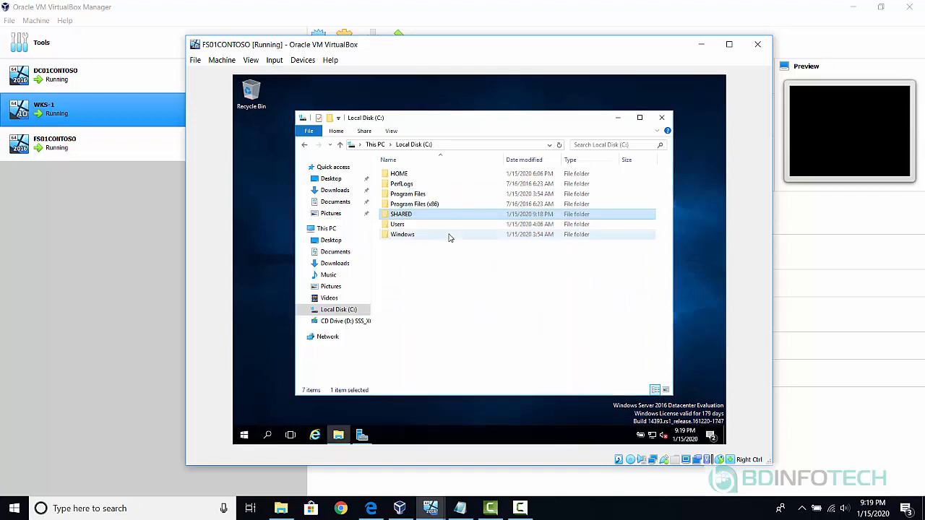
Open SHARED, glance at its properties, and select the HR folder.
double_click(443, 219)
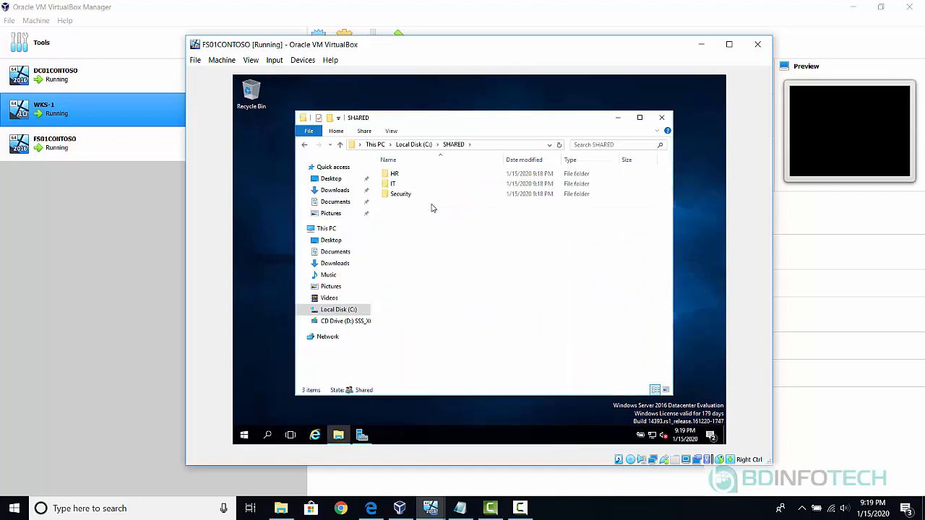
right_click(399, 176)
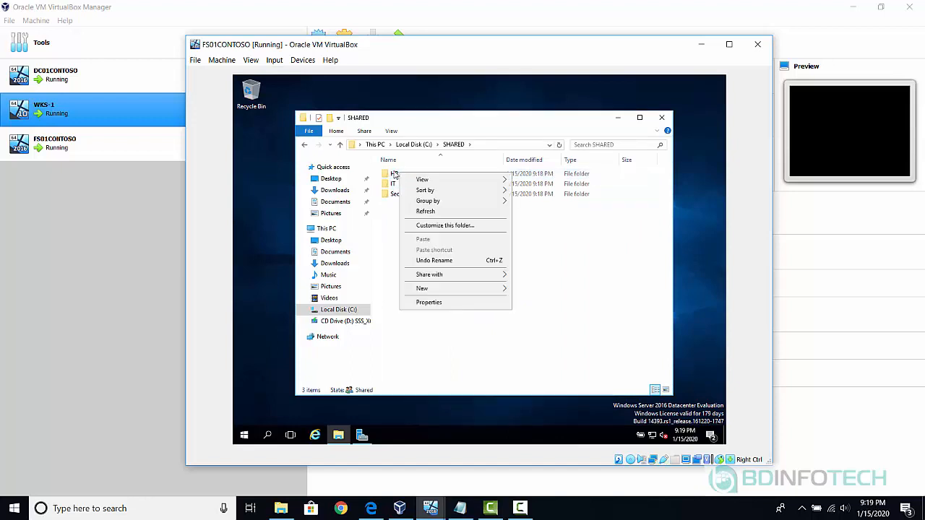
left_click(395, 175)
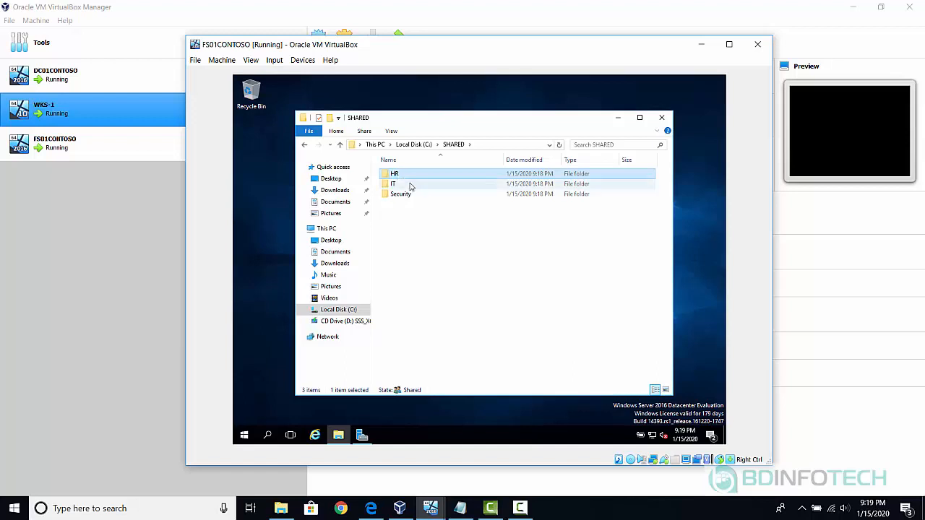
left_click(419, 220)
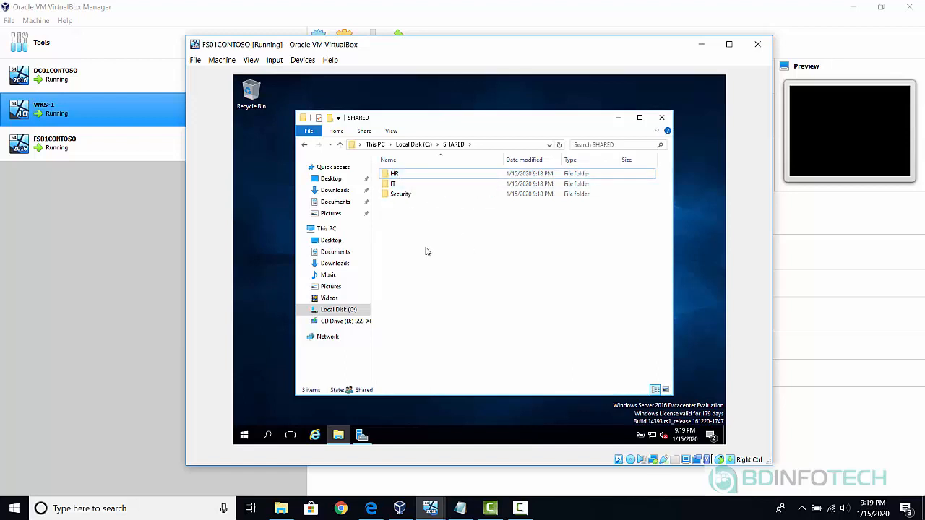
right_click(426, 251)
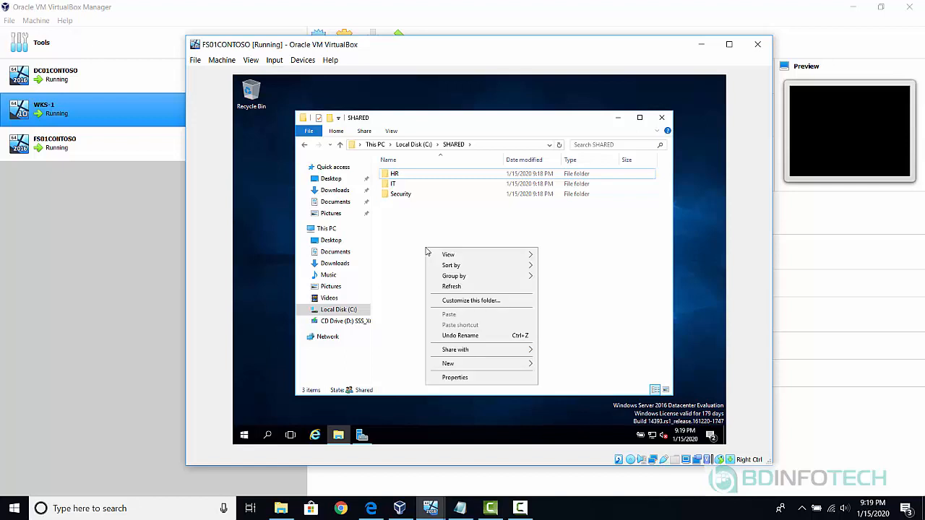
left_click(464, 382)
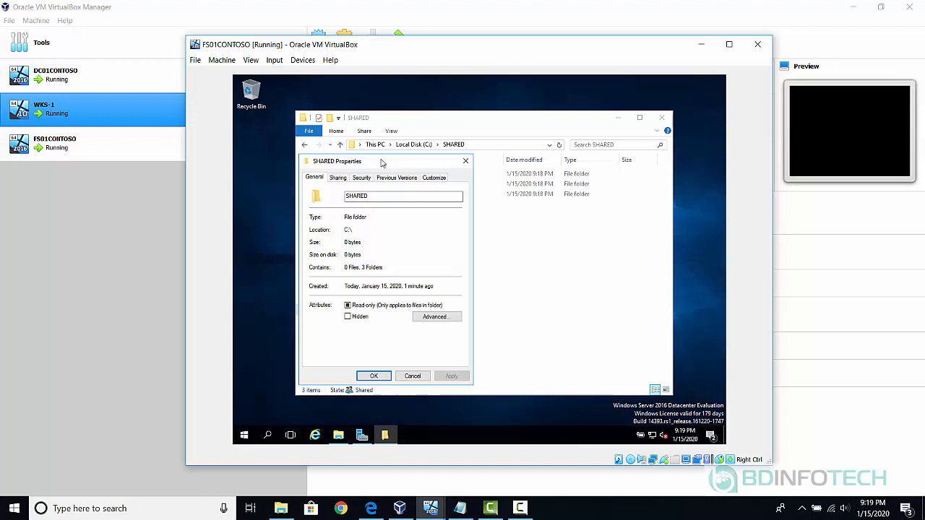
left_click(465, 160)
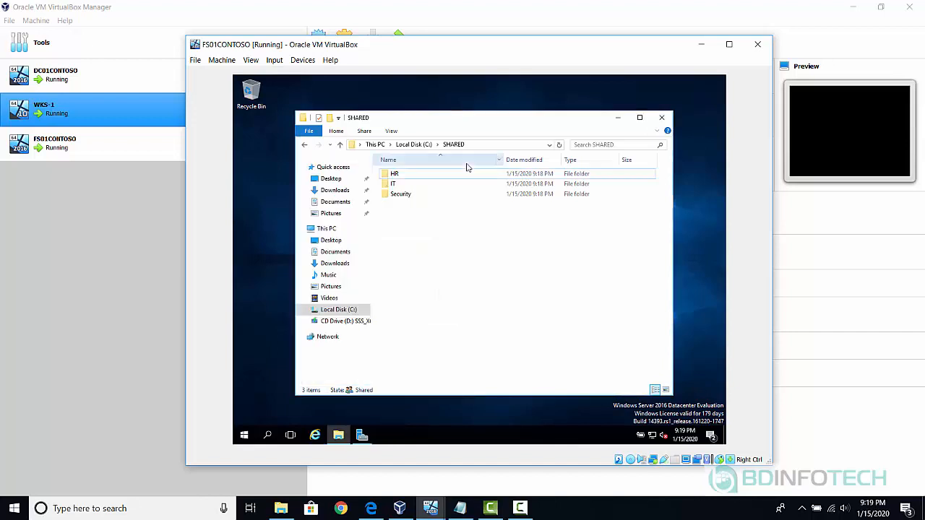
left_click(401, 176)
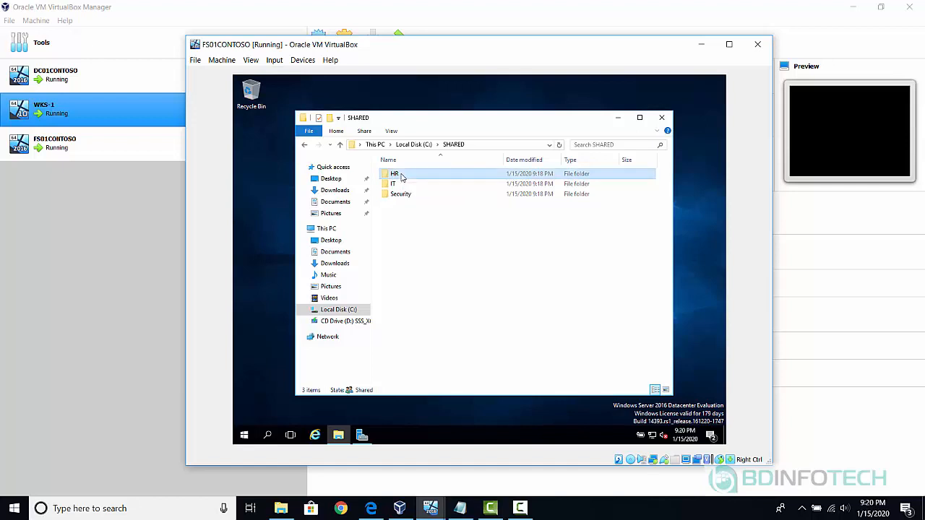
Disable inheritance on HR, converting inherited entries into explicit permissions.
right_click(402, 176)
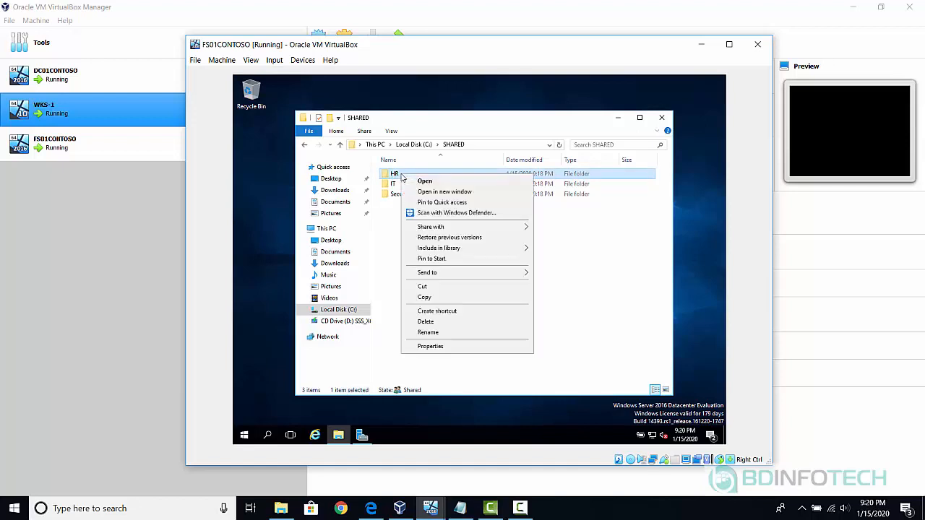
left_click(442, 347)
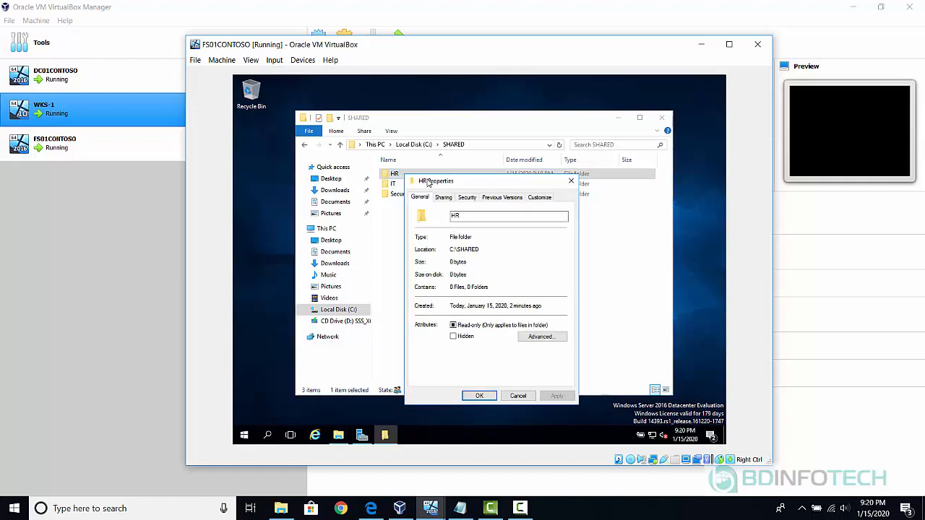
left_click(467, 197)
left_click(532, 357)
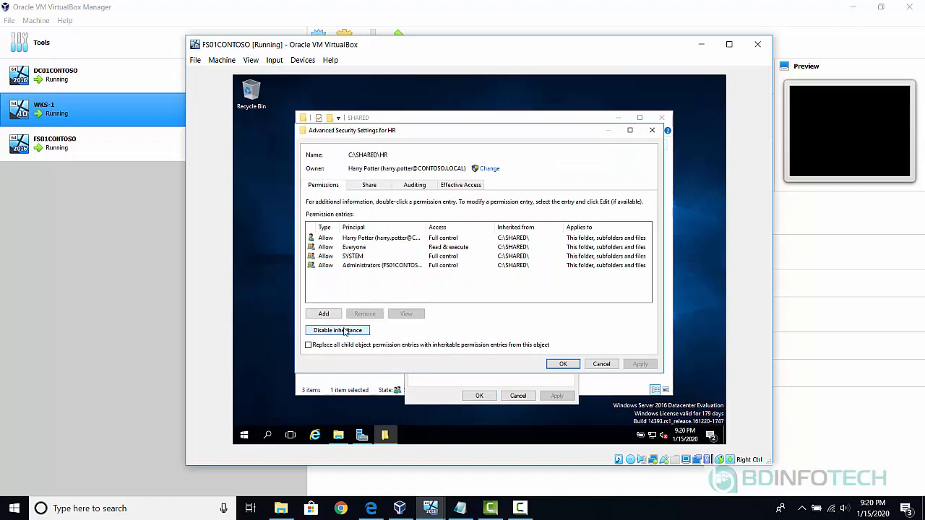
left_click(345, 331)
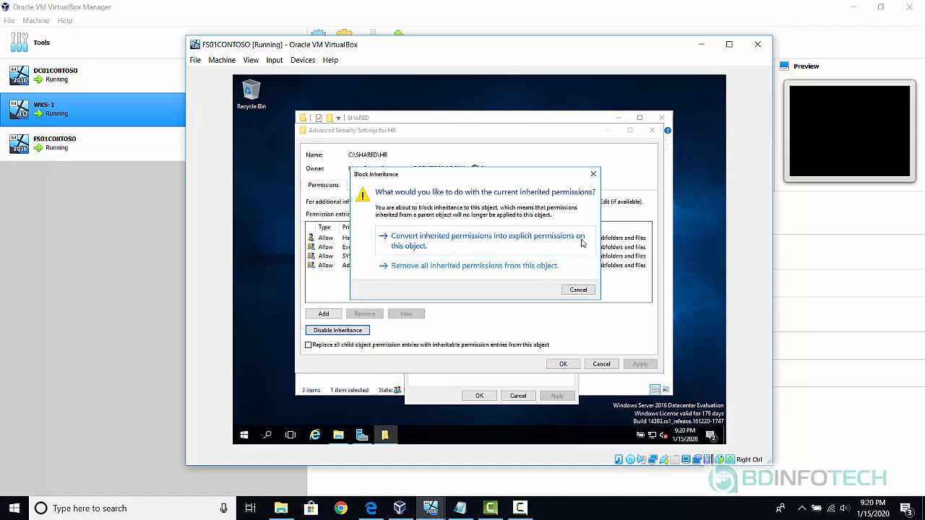
left_click(538, 246)
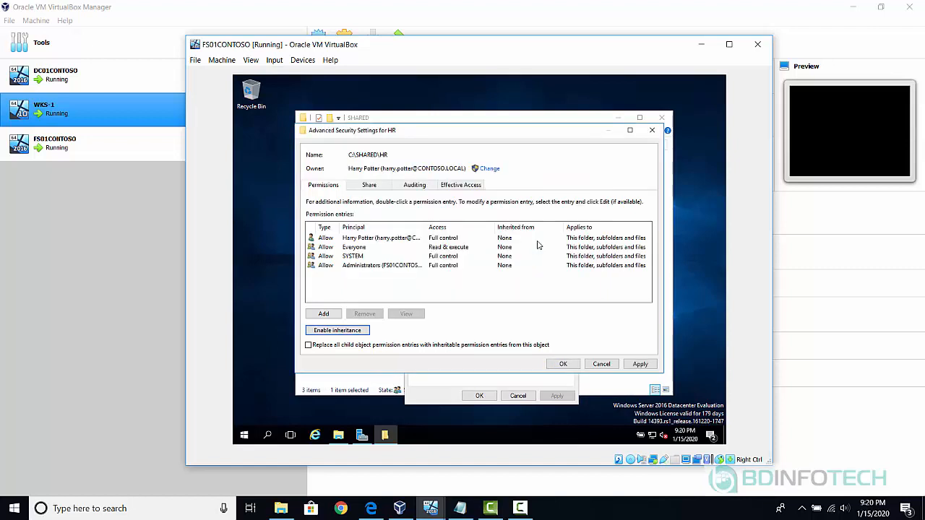
left_click(568, 365)
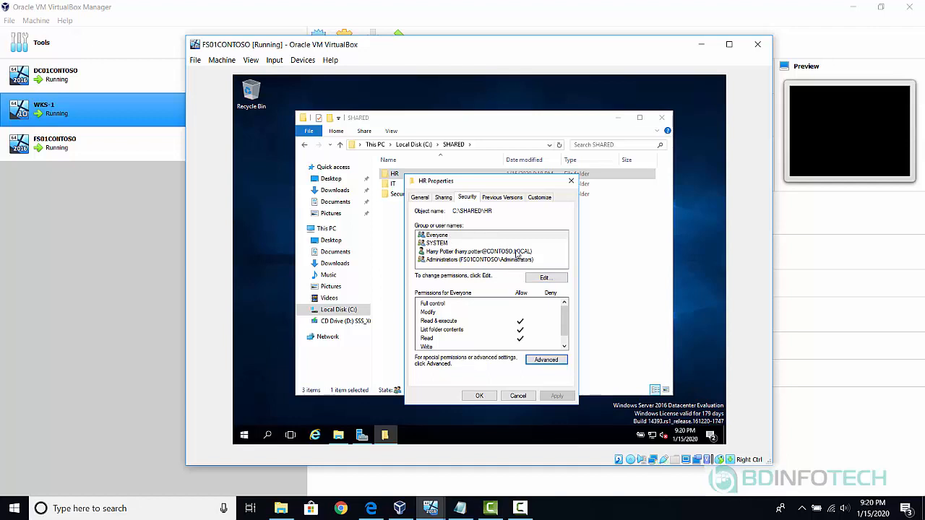
Remove Everyone from HR, add the CONTOSO\HR group with Modify allowed, and close.
left_click(545, 279)
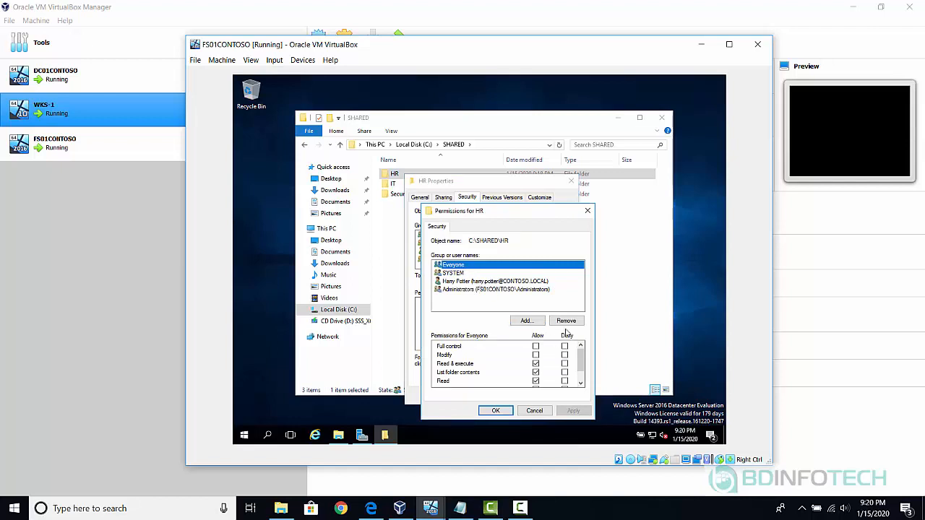
left_click(566, 321)
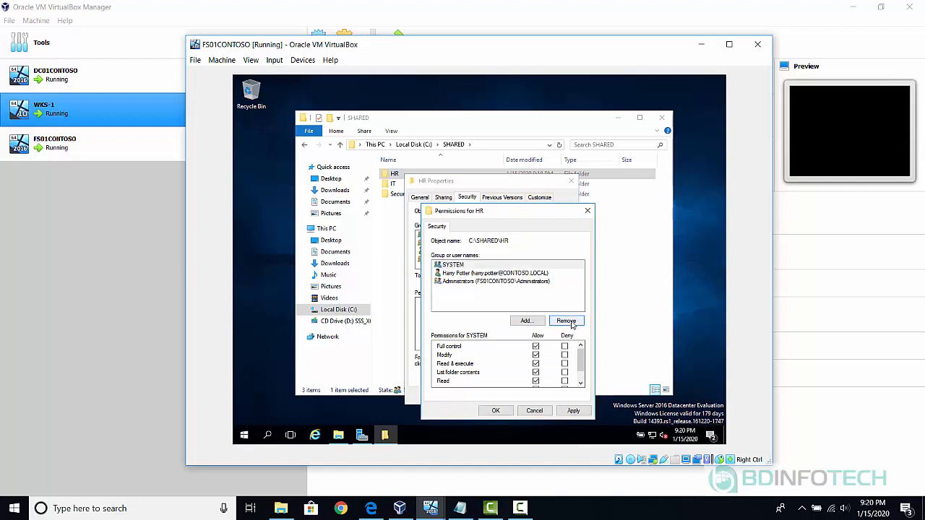
left_click(525, 323)
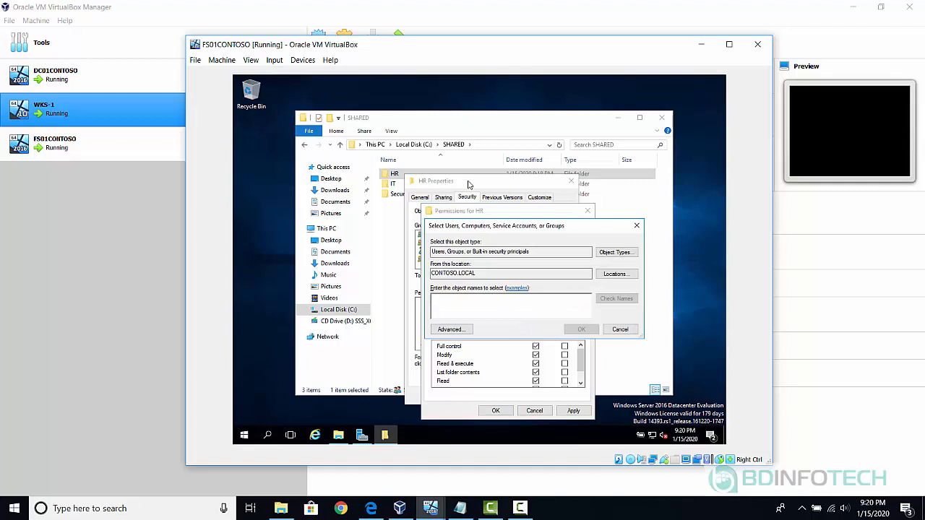
type("HR")
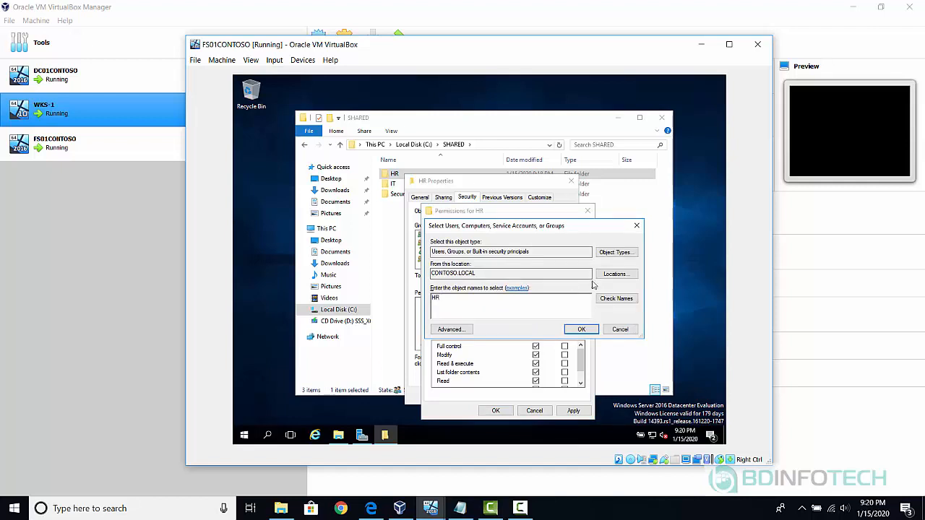
left_click(618, 298)
left_click(581, 330)
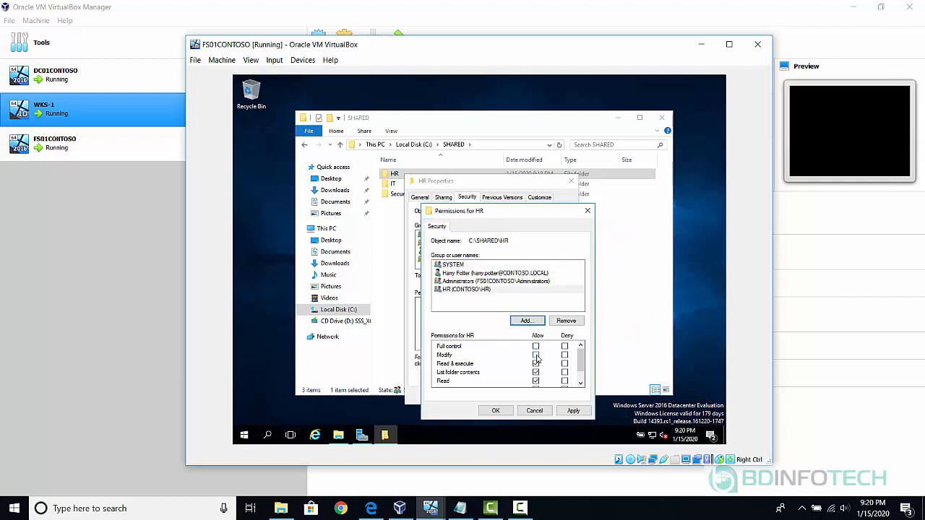
left_click(536, 354)
left_click(496, 411)
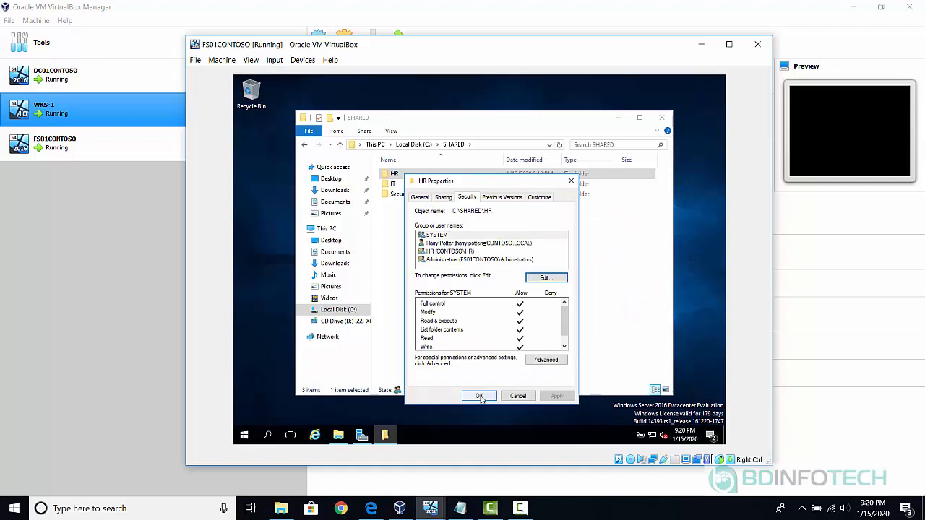
left_click(480, 396)
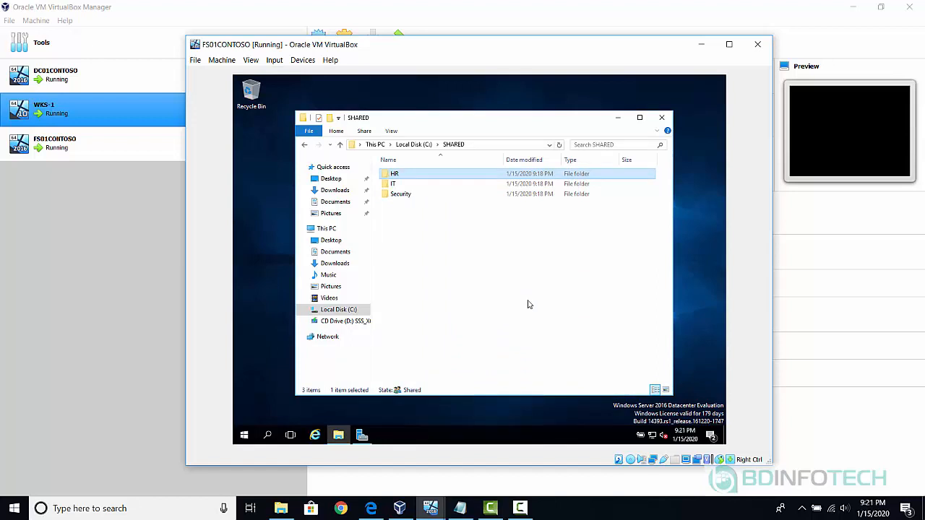
Disable inheritance on the IT folder, converting inherited entries into explicit permissions.
left_click(422, 188)
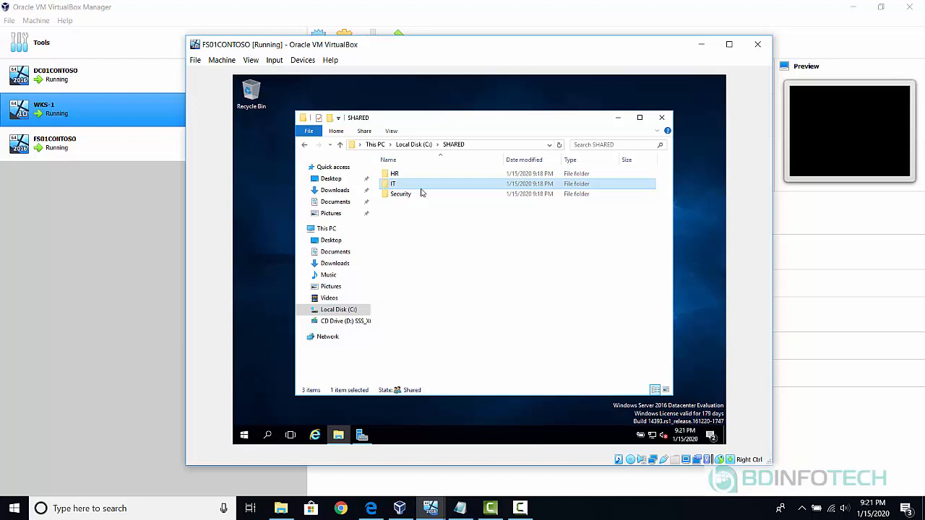
right_click(417, 188)
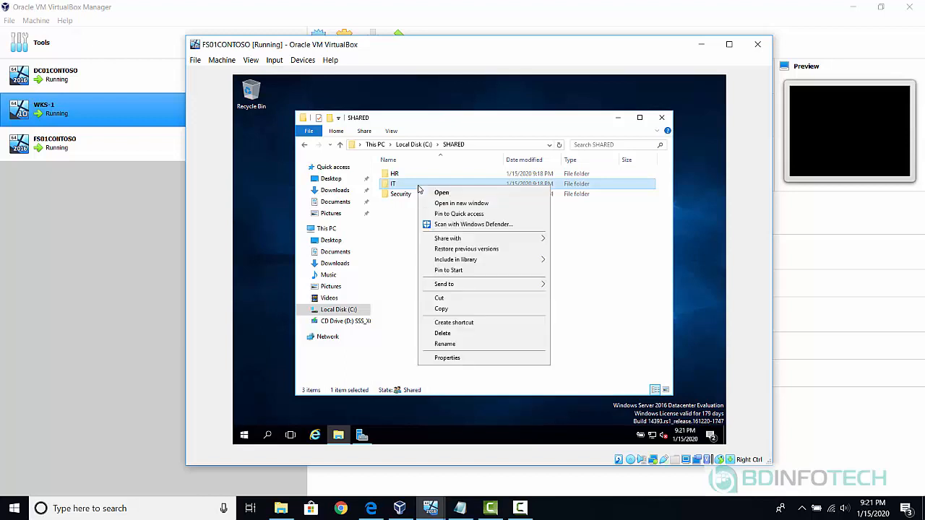
left_click(484, 360)
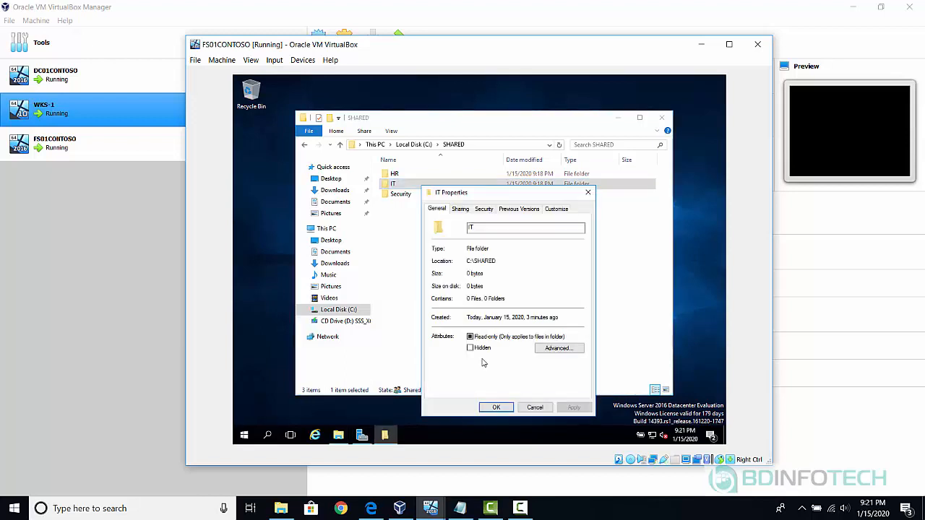
left_click(484, 209)
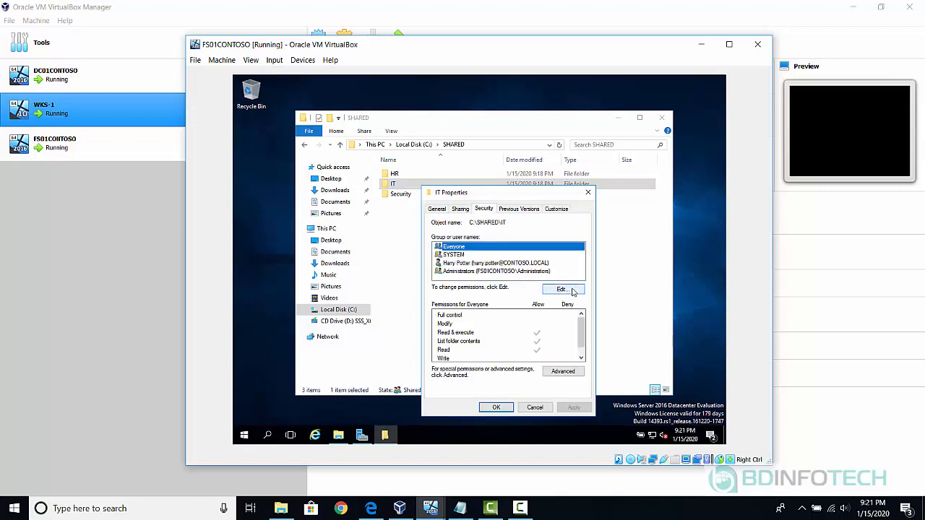
left_click(558, 372)
left_click(327, 331)
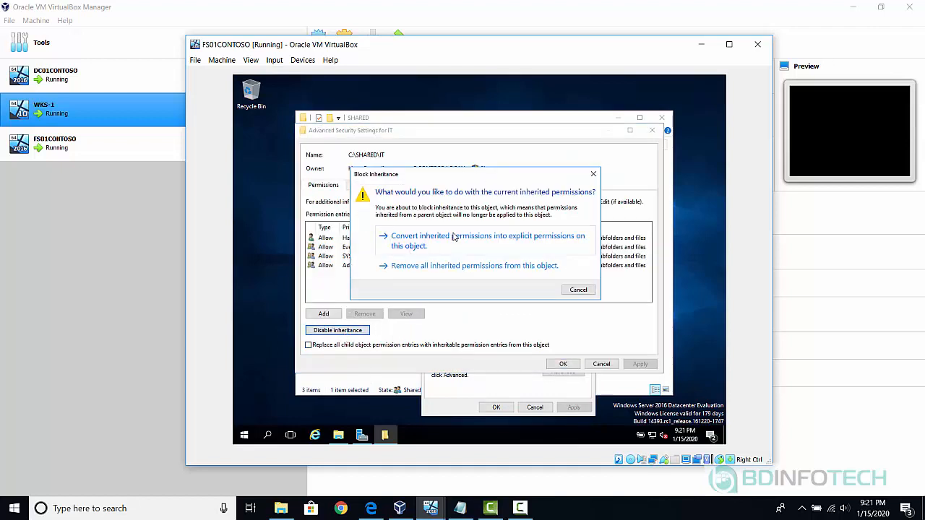
left_click(542, 239)
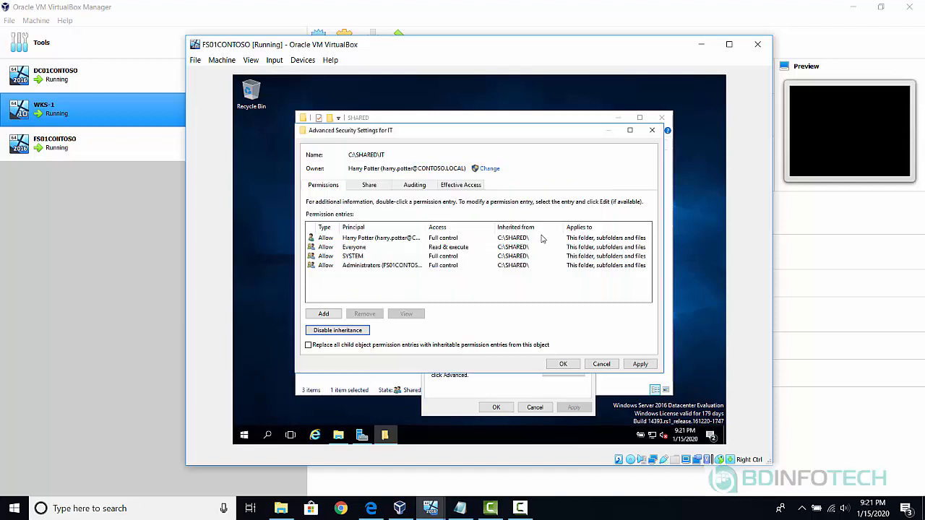
left_click(569, 365)
Remove Everyone from IT, add the CONTOSO\IT group with Modify allowed, and close.
left_click(575, 290)
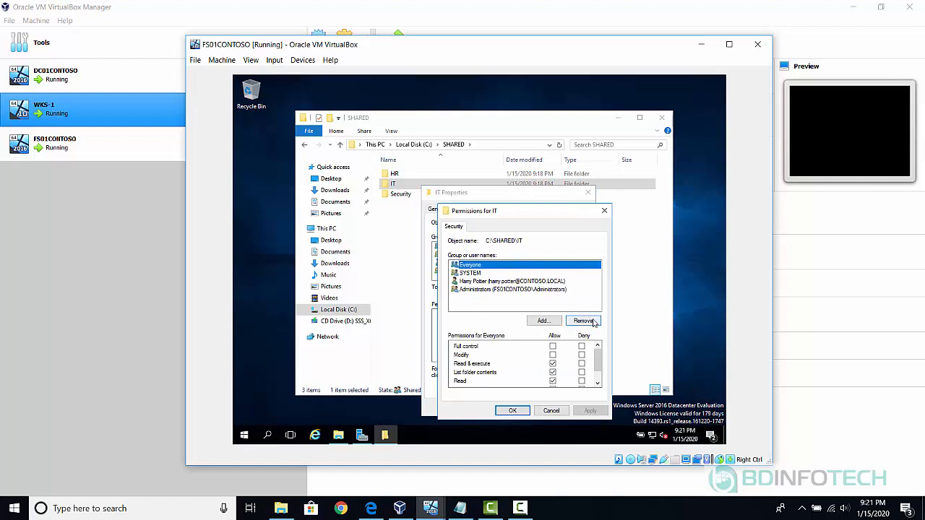
left_click(593, 321)
left_click(554, 322)
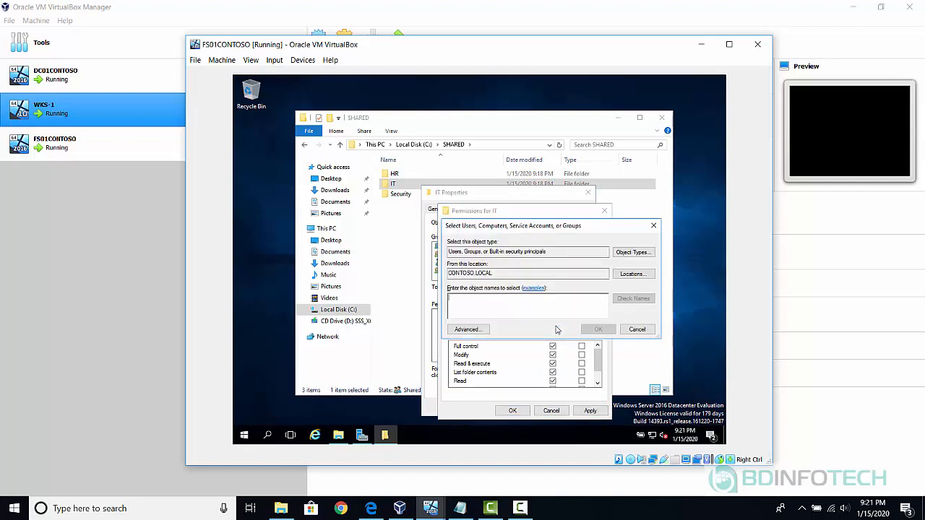
type("IT")
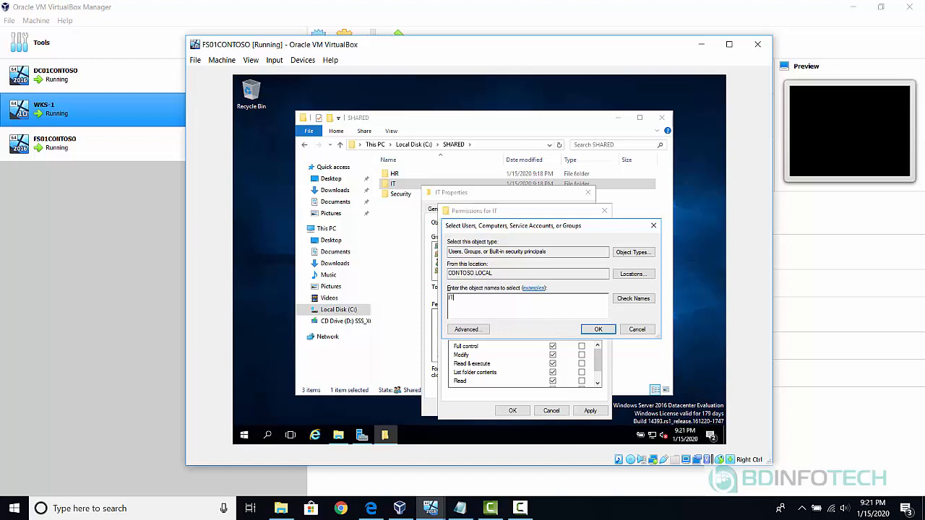
left_click(636, 300)
left_click(599, 329)
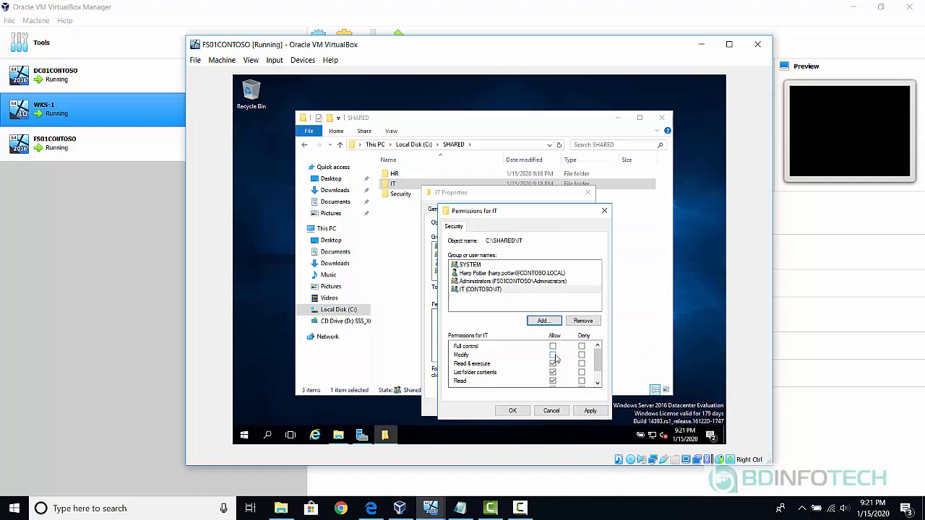
left_click(553, 354)
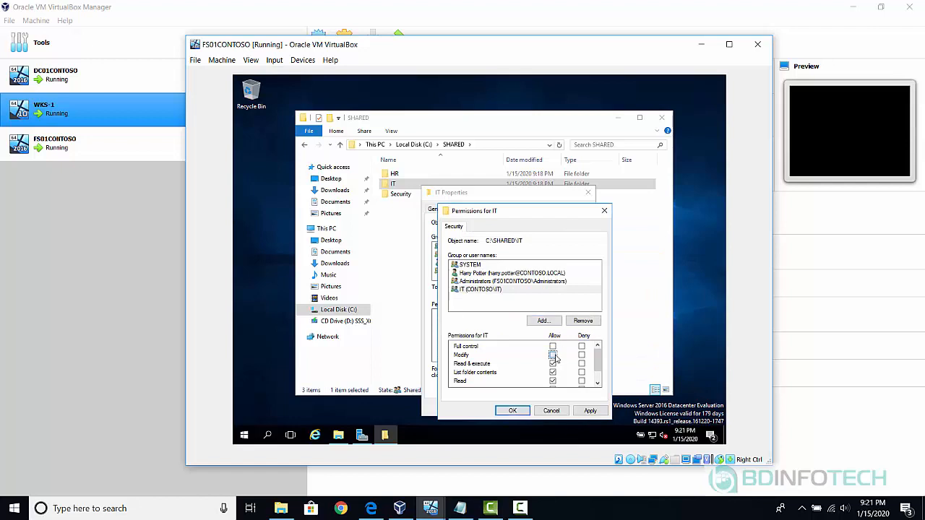
left_click(512, 410)
left_click(497, 407)
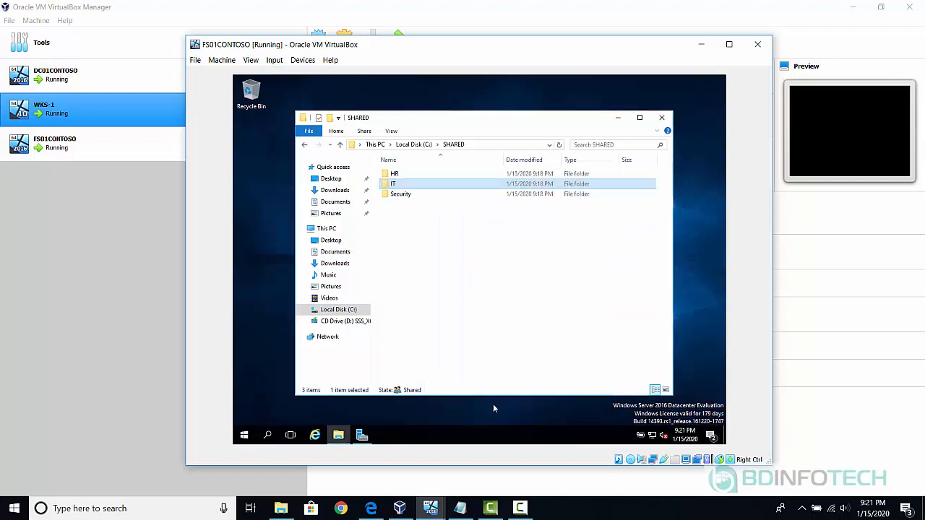
Disable inheritance on the Security folder, converting inherited entries into explicit permissions.
right_click(400, 197)
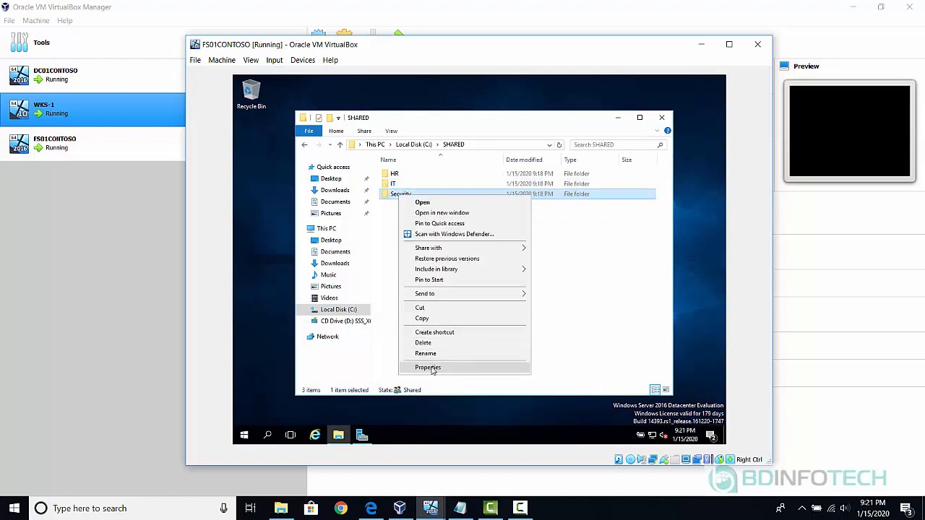
left_click(429, 368)
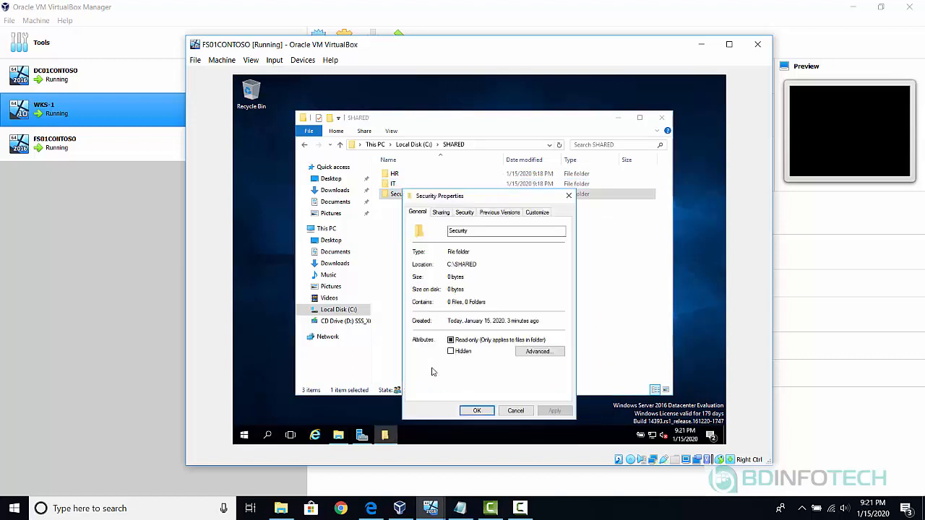
left_click(464, 213)
left_click(542, 373)
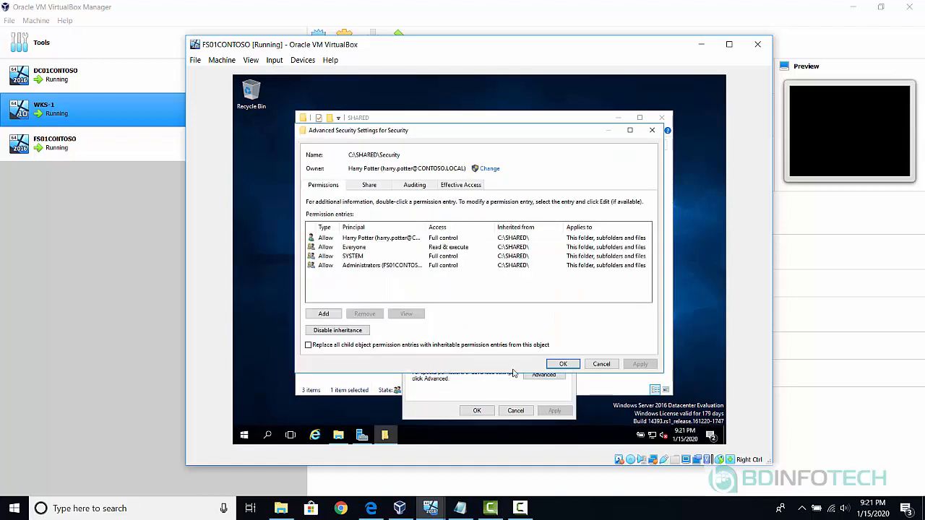
left_click(335, 334)
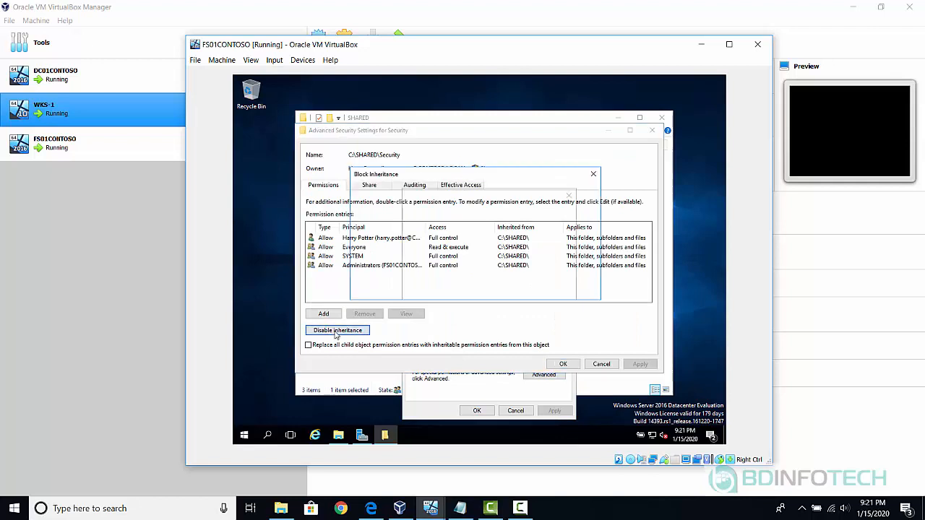
left_click(434, 242)
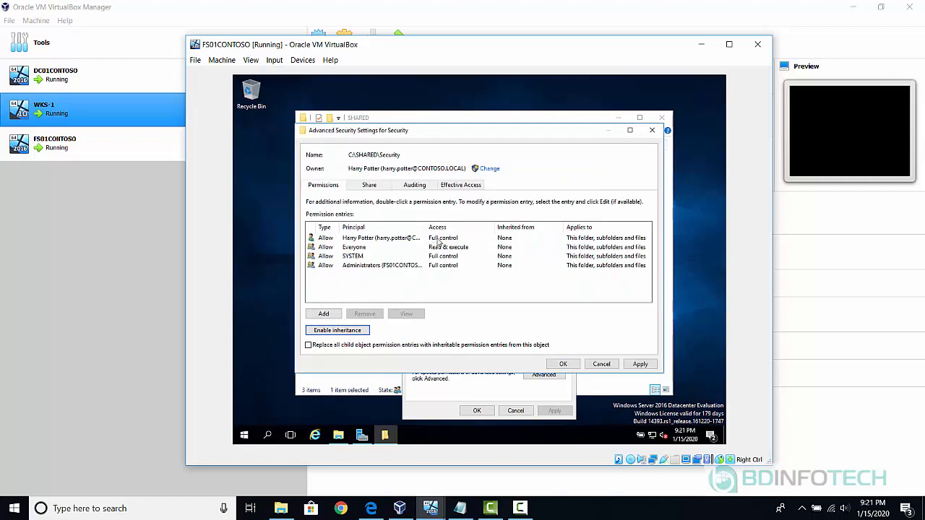
left_click(563, 364)
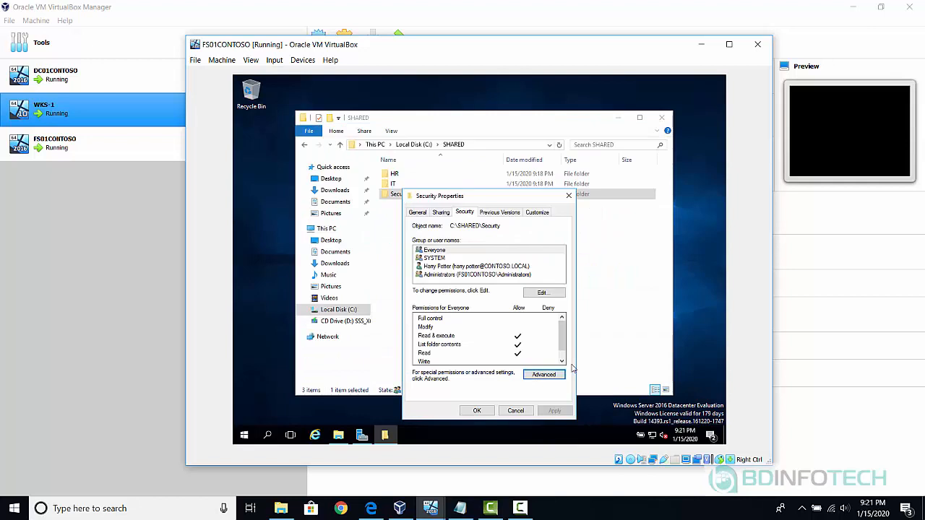
Remove Everyone from Security, add the CONTOSO\Security group with Modify allowed, and close.
left_click(559, 294)
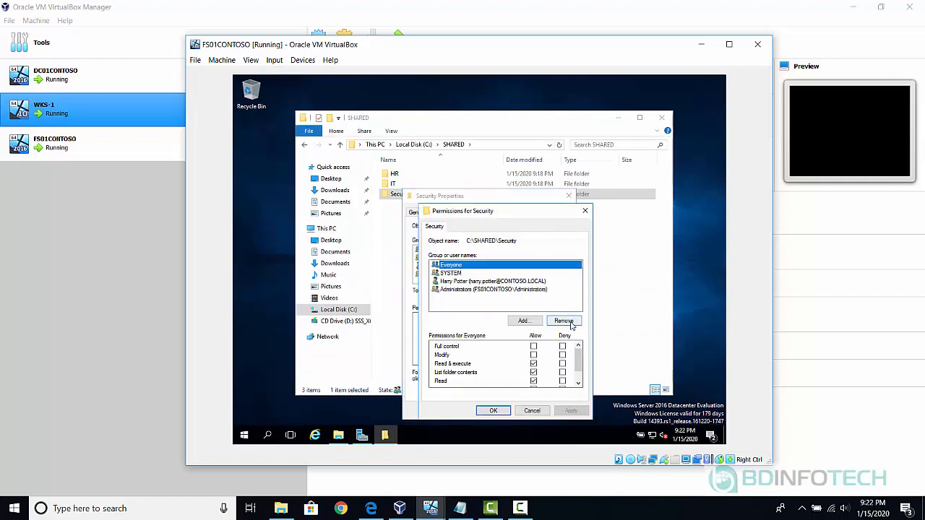
left_click(570, 326)
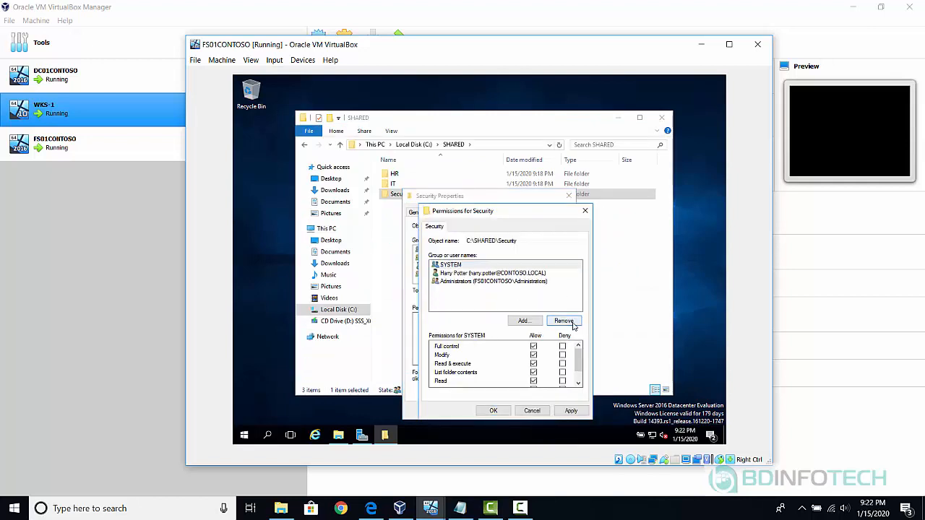
left_click(522, 323)
type("Se")
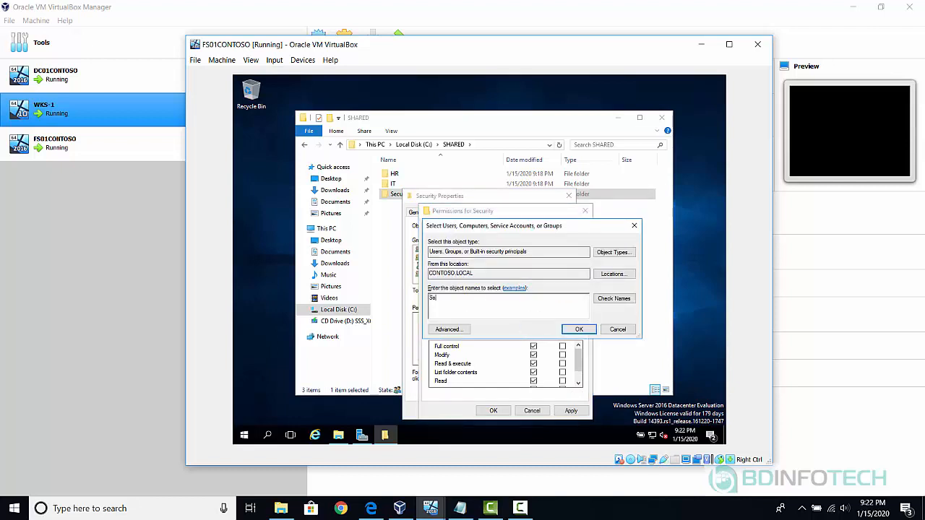
type("curity")
left_click(612, 299)
left_click(578, 328)
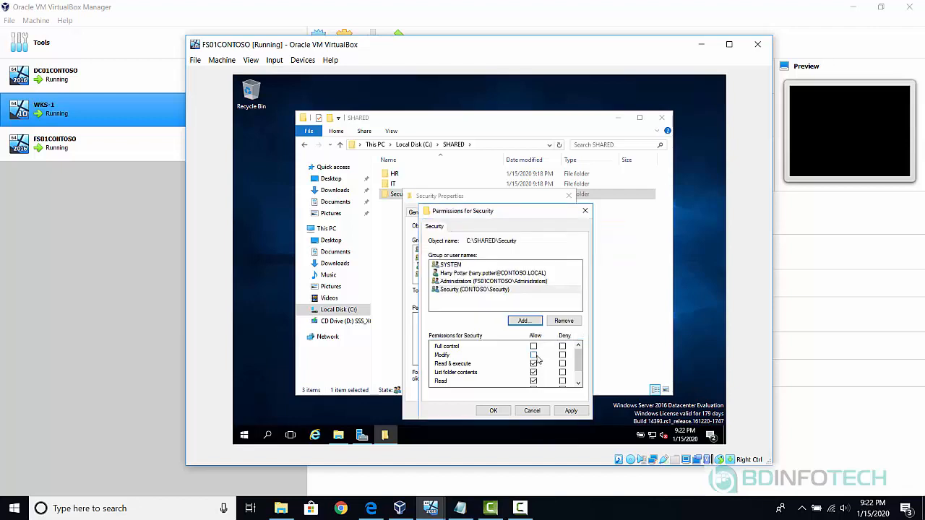
left_click(534, 356)
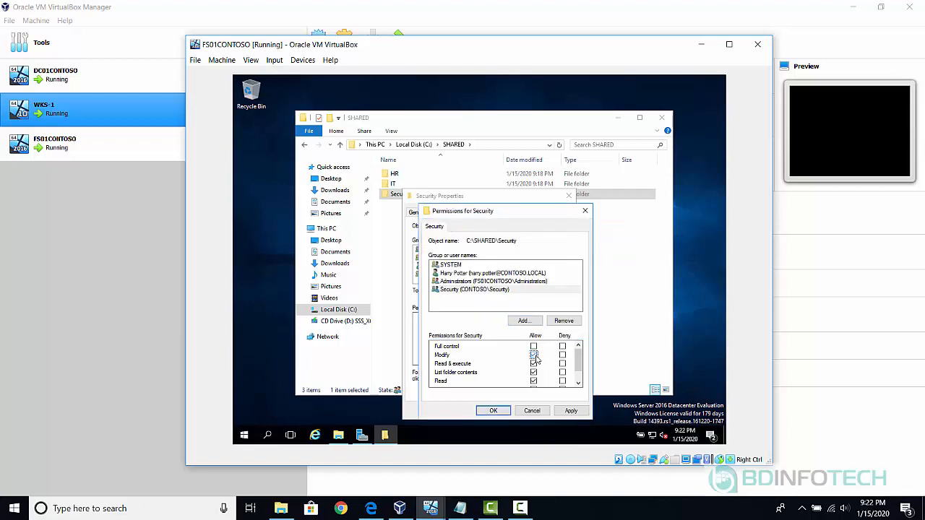
left_click(492, 411)
left_click(471, 410)
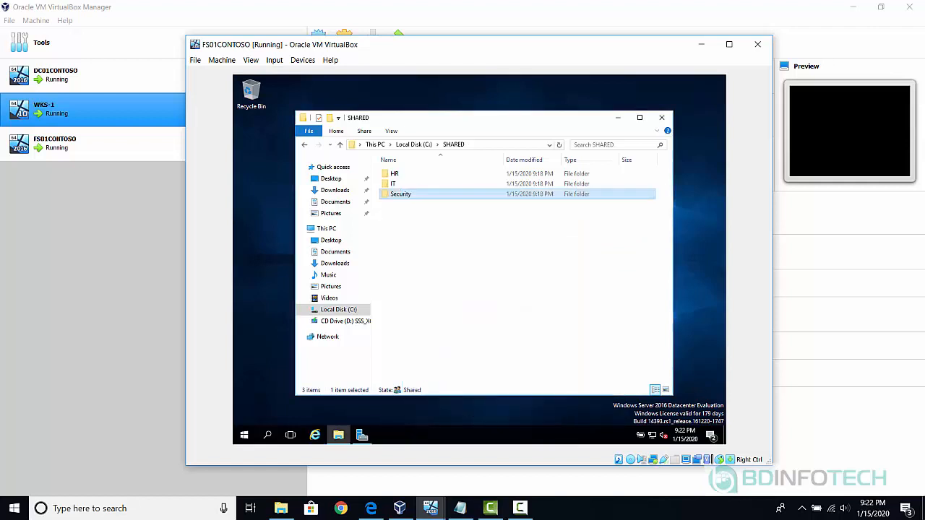
left_click(485, 278)
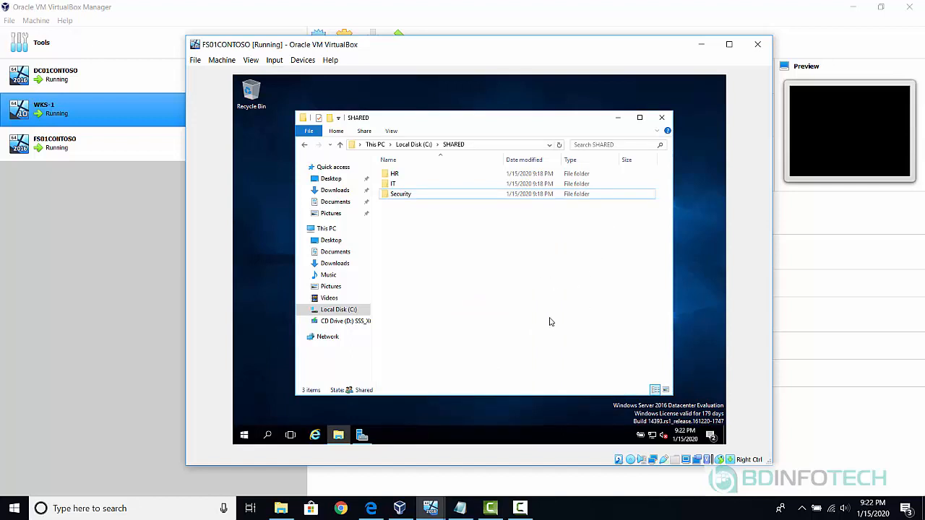
mouse_move(436, 512)
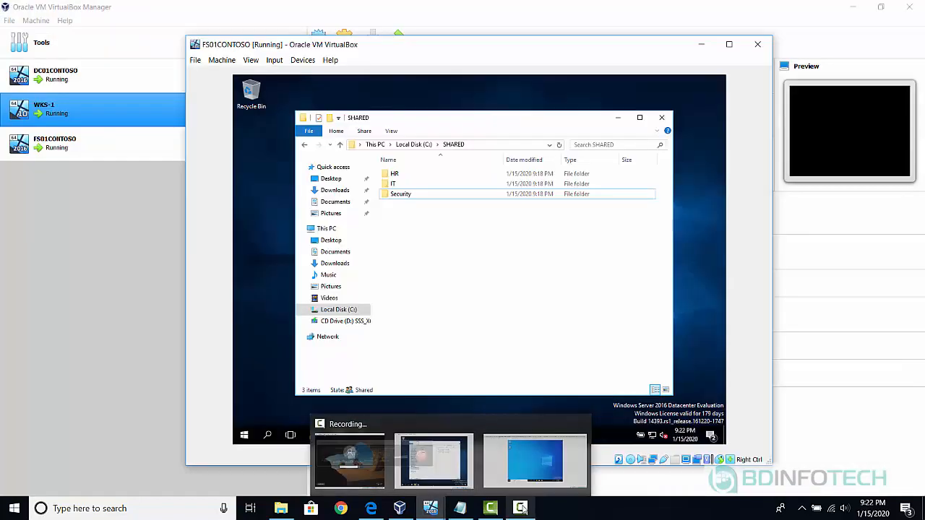
left_click(527, 510)
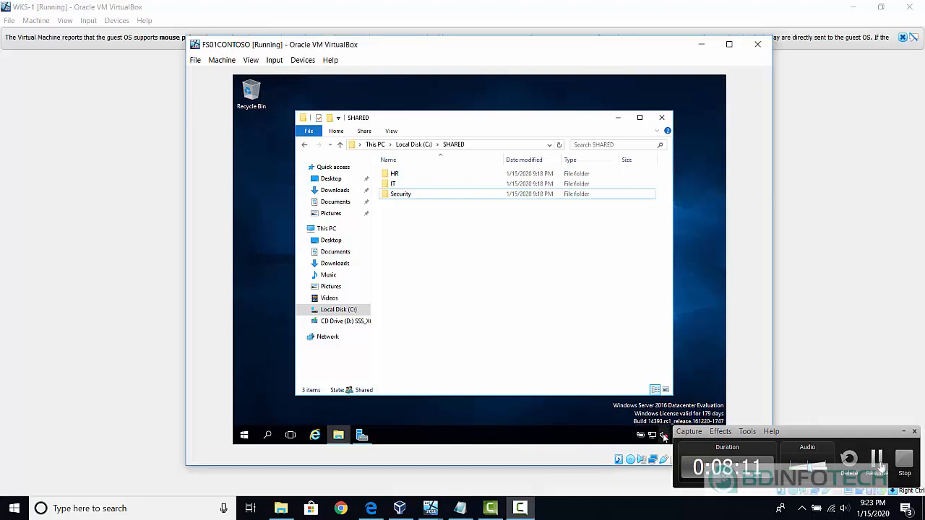
left_click(878, 464)
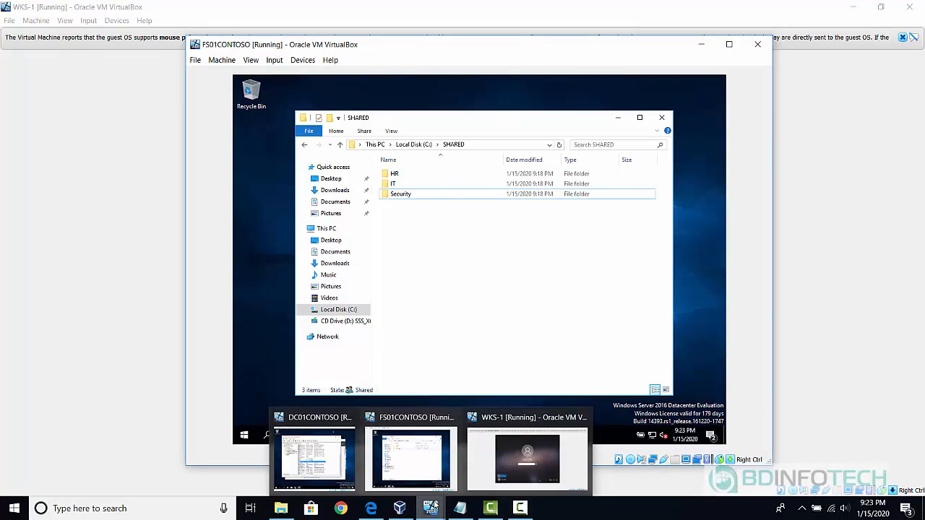
On WKS-1, sign in as another domain user with that account's user name and password.
left_click(493, 466)
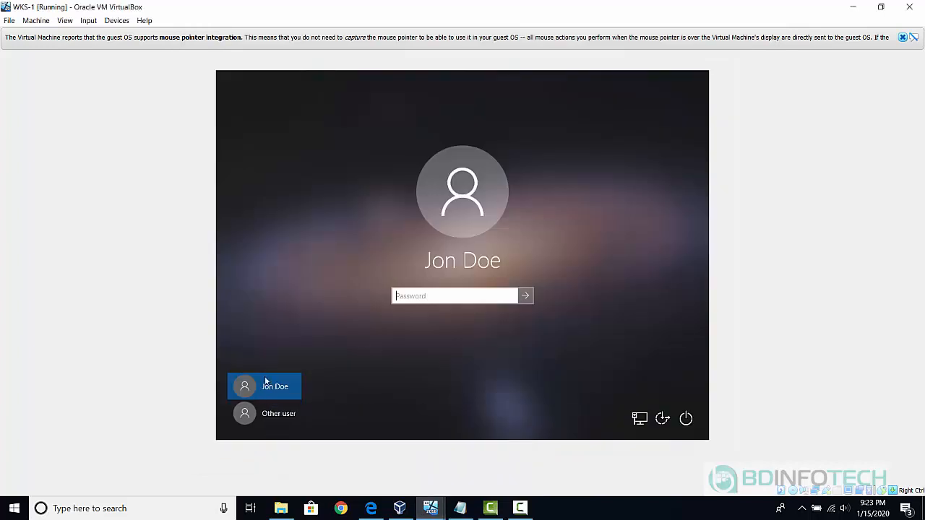
left_click(254, 417)
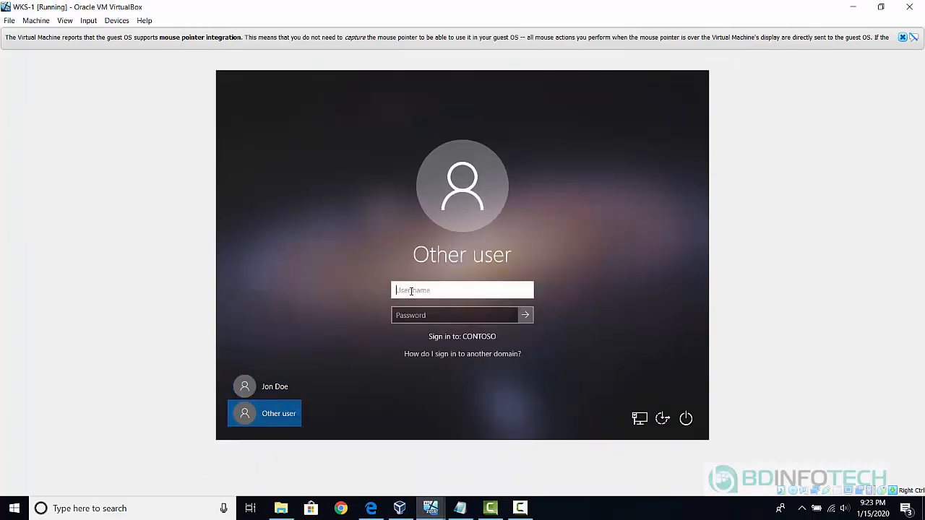
type("jane.d")
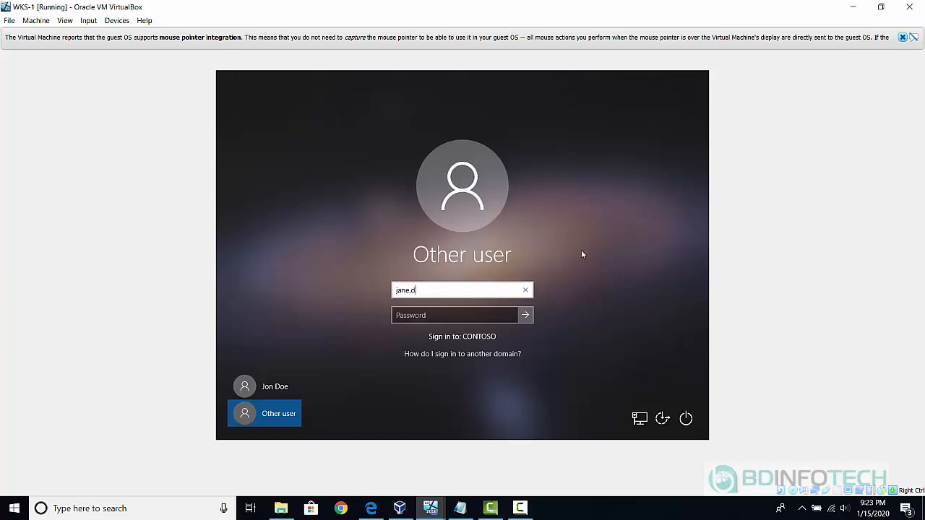
type("oe@")
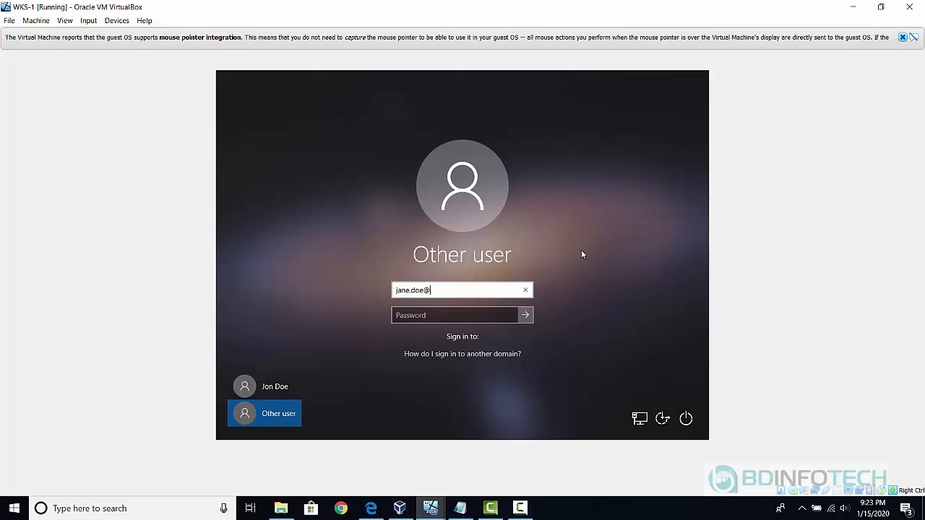
type("contoso.local")
key("Tab")
type("***")
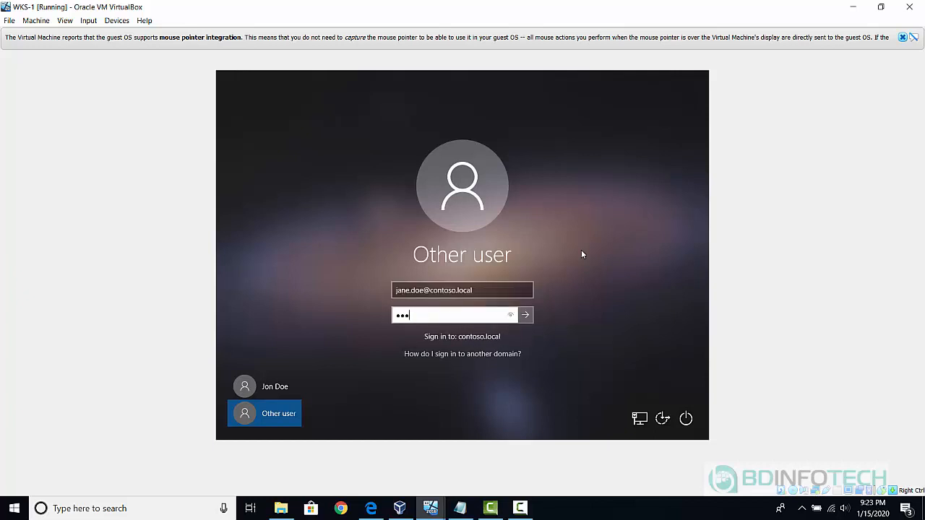
type("******")
key("Return")
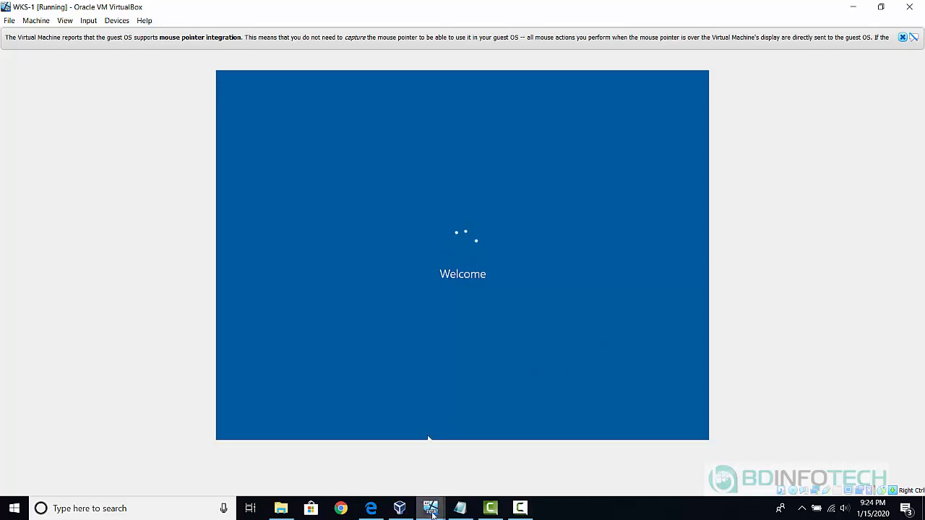
mouse_move(403, 502)
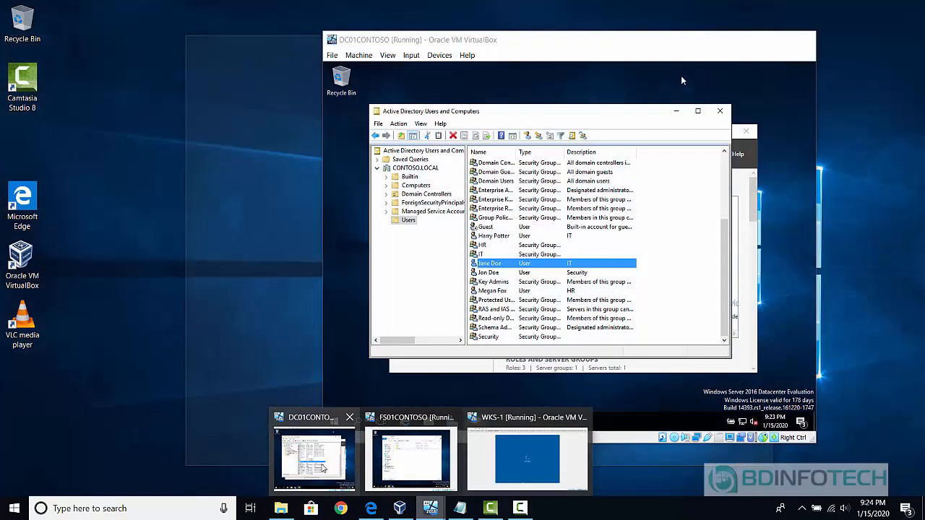
Check the domain users on DC01CONTOSO, then return to the WKS-1 desktop.
left_click(322, 468)
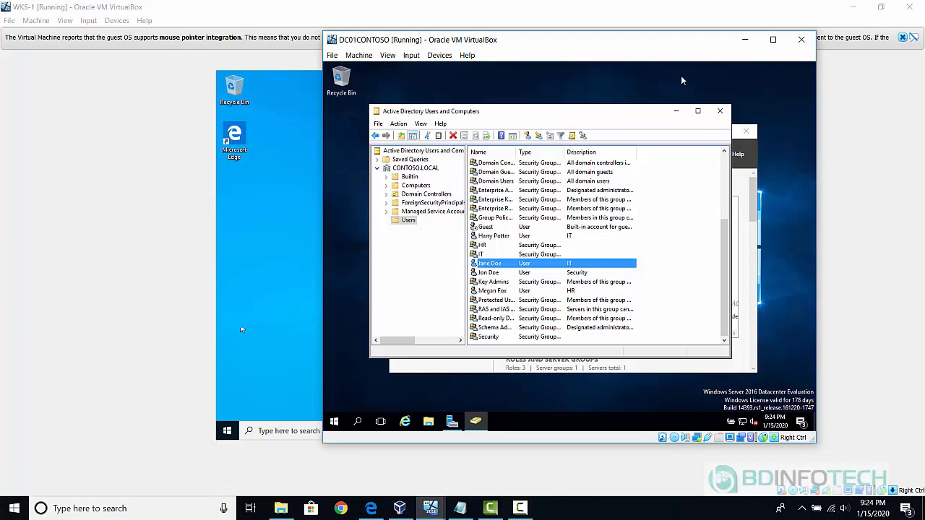
left_click(265, 308)
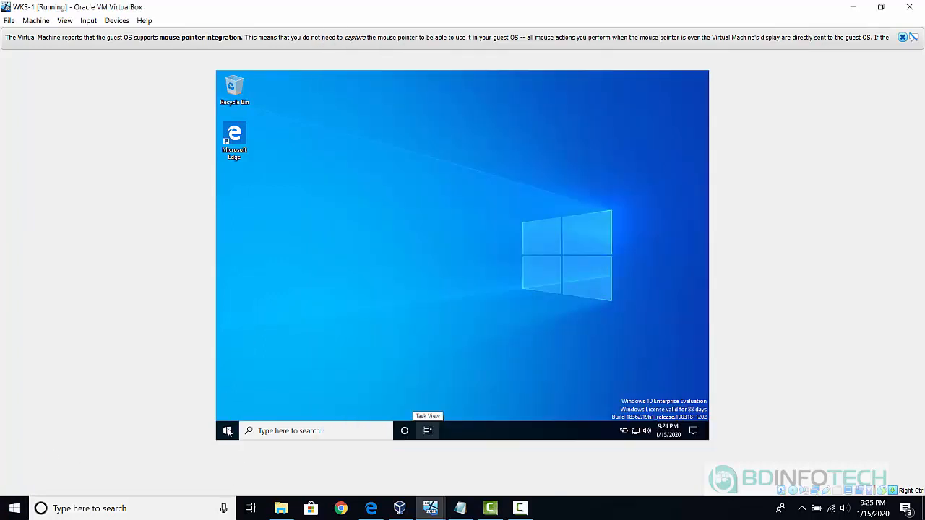
Sign out of WKS-1 from the Start menu and switch to DC01CONTOSO.
right_click(227, 432)
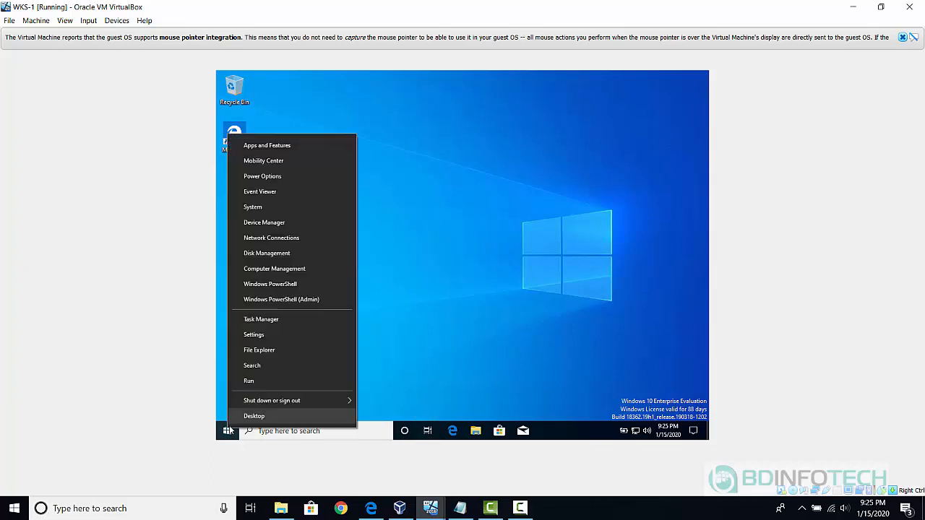
mouse_move(305, 404)
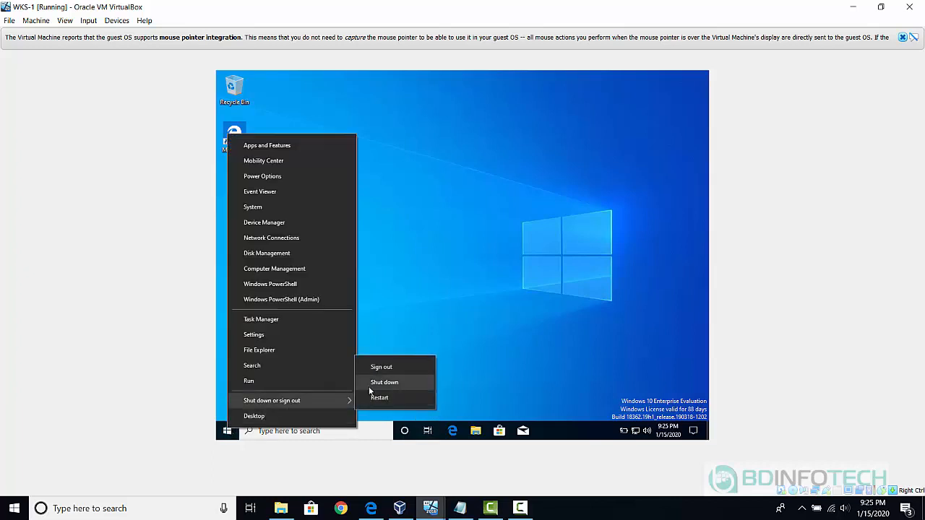
left_click(386, 368)
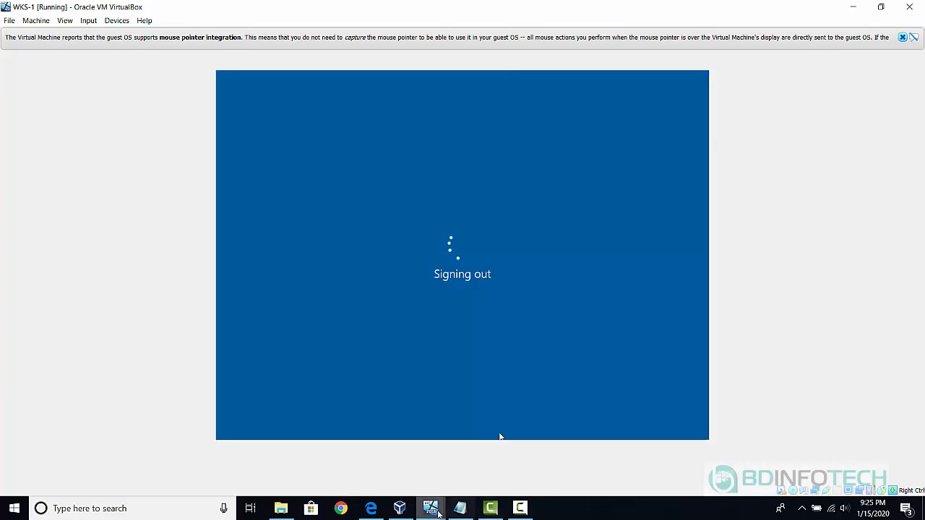
mouse_move(431, 508)
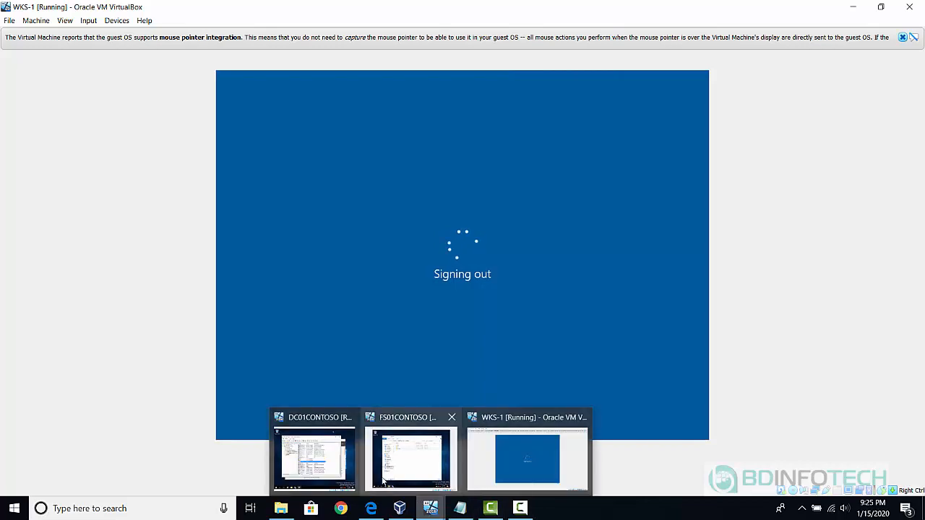
left_click(315, 457)
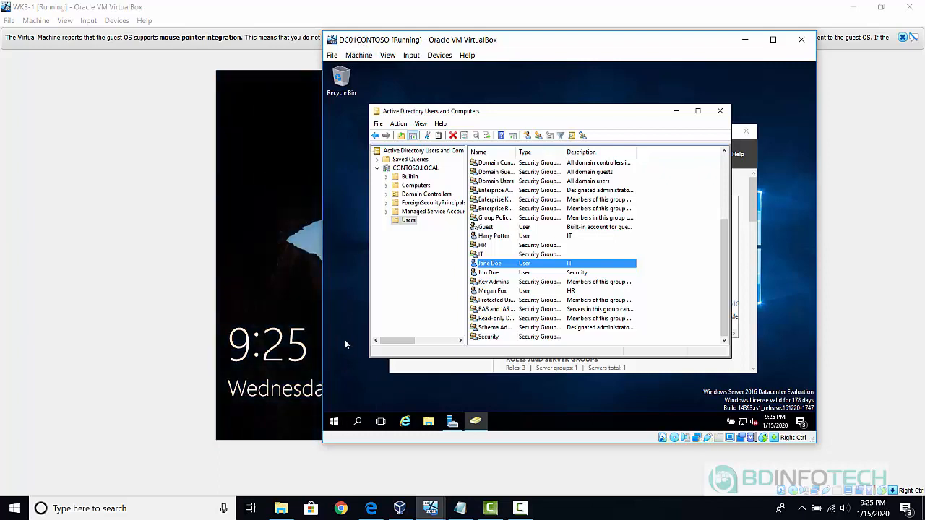
Launch Notepad on the domain controller and type NET USE S: \\FS01CONTOSO\SHARED.
left_click(358, 423)
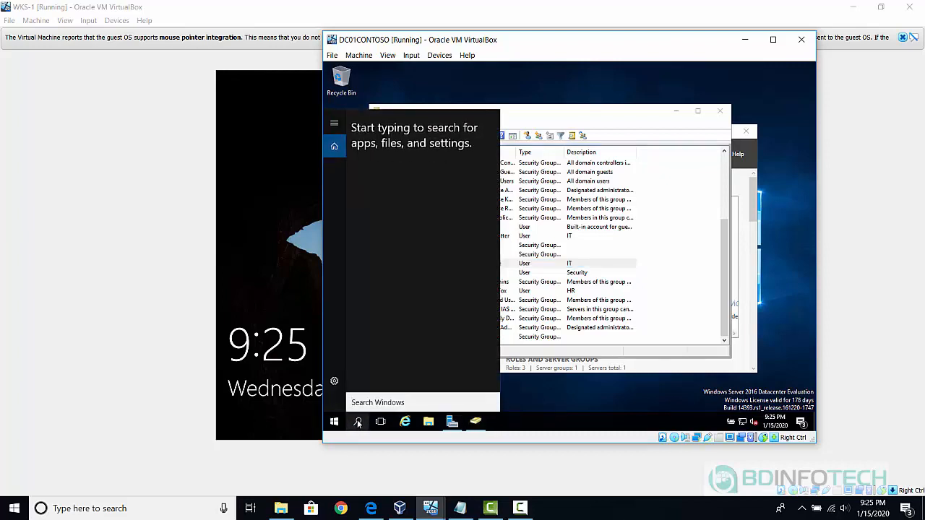
type("notepad")
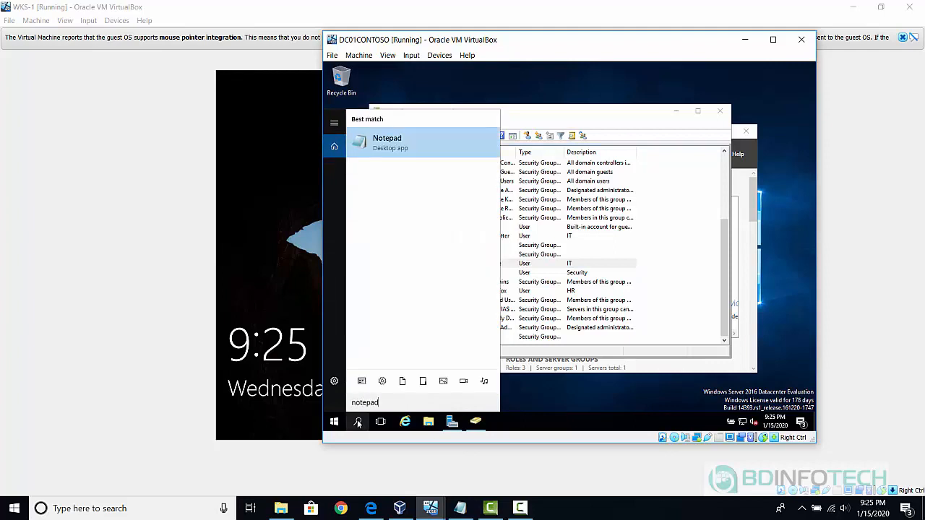
left_click(430, 140)
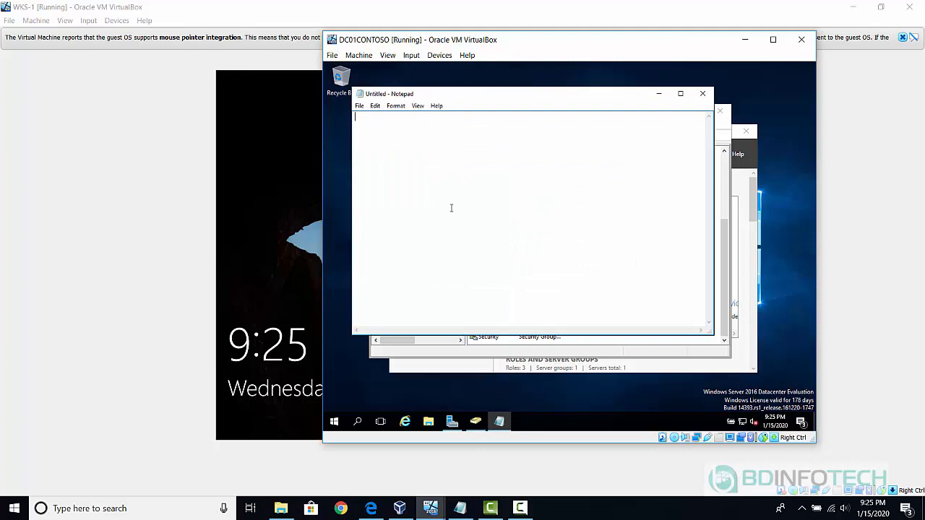
type("NET USE")
type("S:")
type("\\\\FS01CONTOSO")
type("\\SHARED")
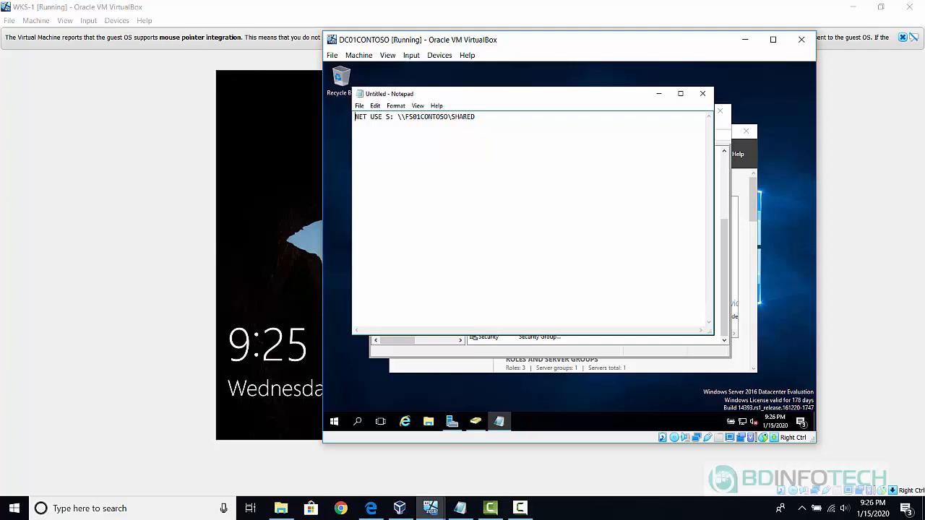
Add NET USE S: /DELETE as the line above the mapping command.
key("Return")
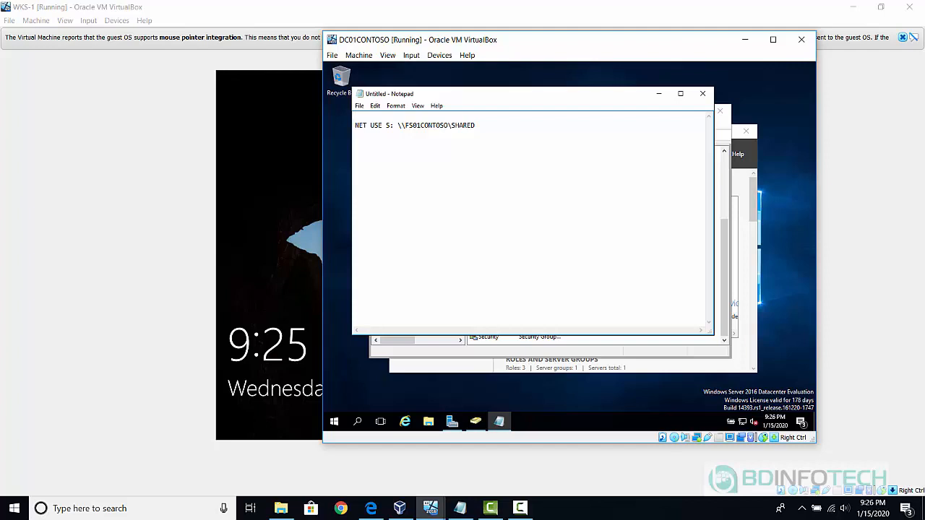
type("NET US")
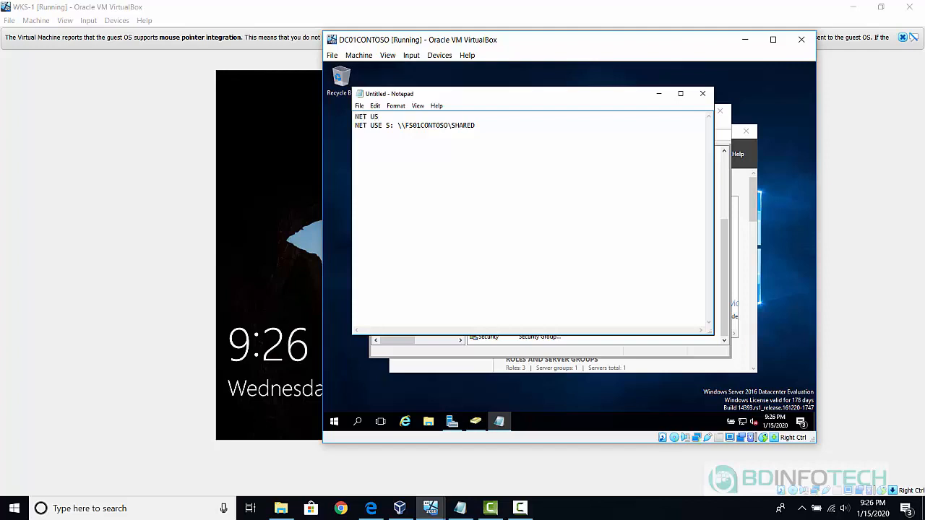
type("E S: /DELTE")
key("BackSpace")
key("BackSpace")
key("BackSpace")
key("BackSpace")
type("ELETE")
Save the script to the Desktop as scripts.bat with file type All Files.
left_click(359, 107)
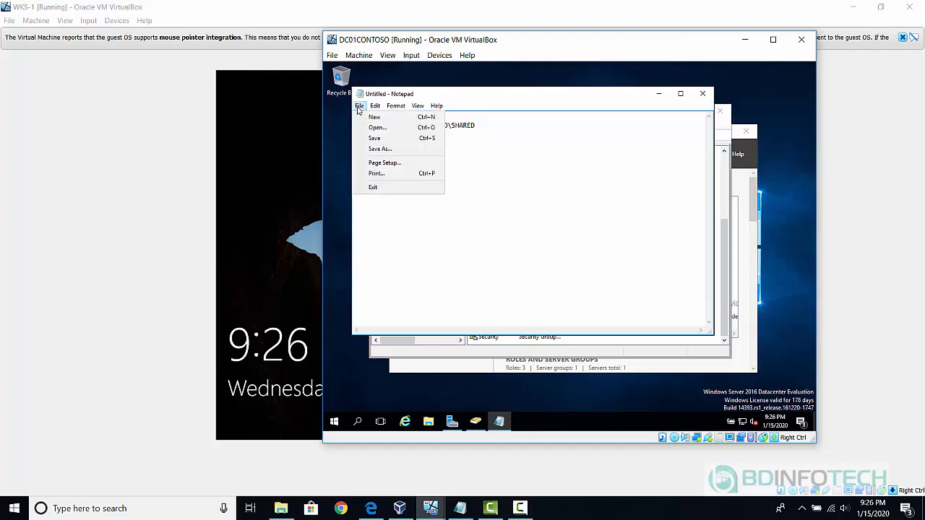
left_click(387, 150)
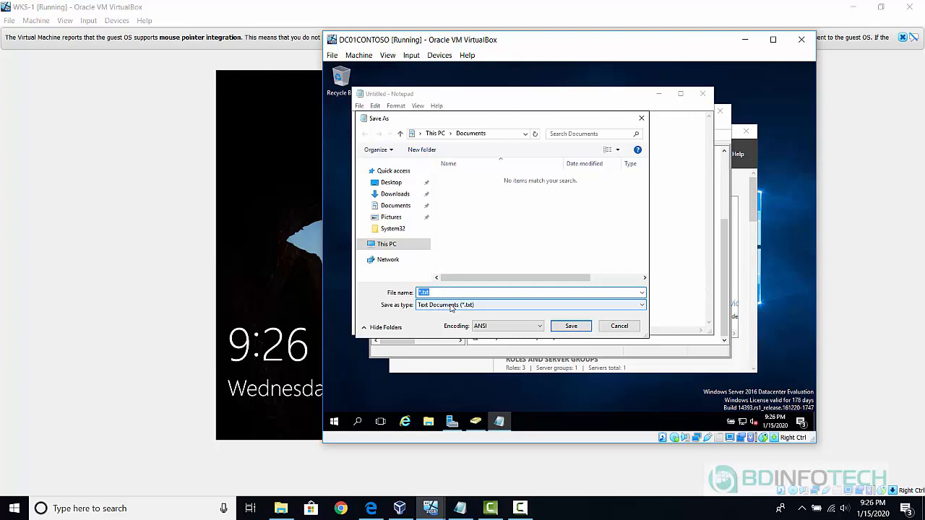
left_click(451, 308)
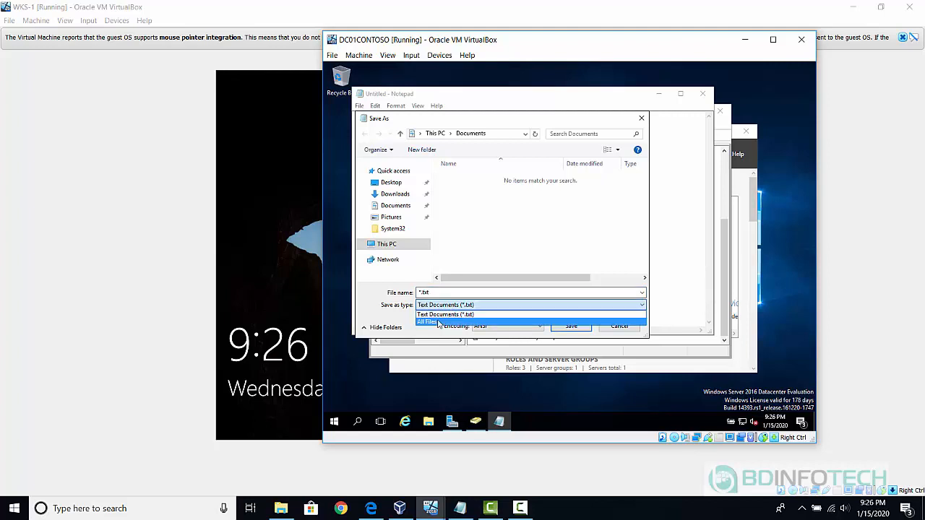
left_click(436, 323)
left_click(440, 292)
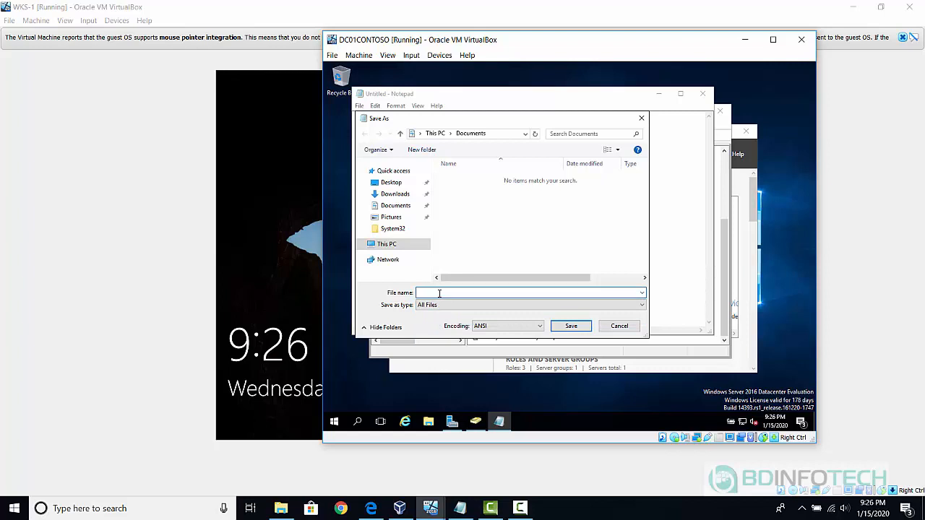
type("scripts.bat")
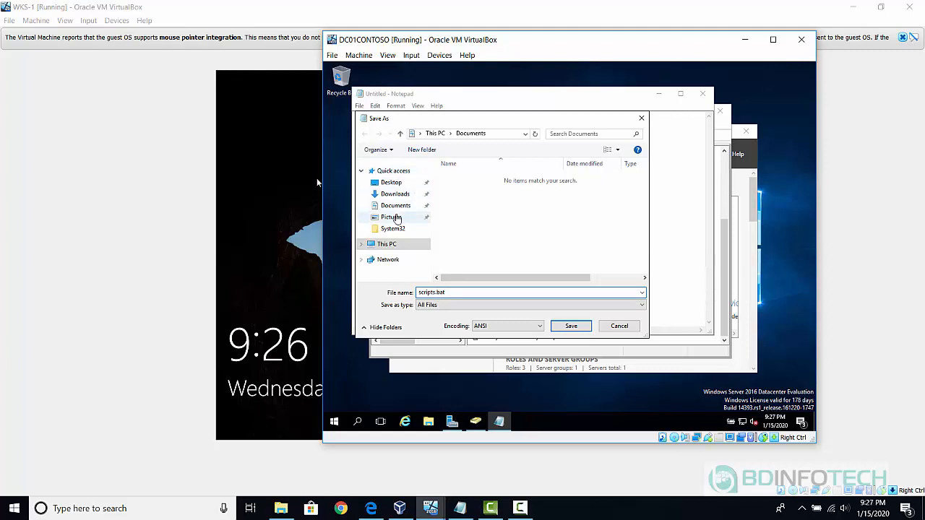
left_click(388, 183)
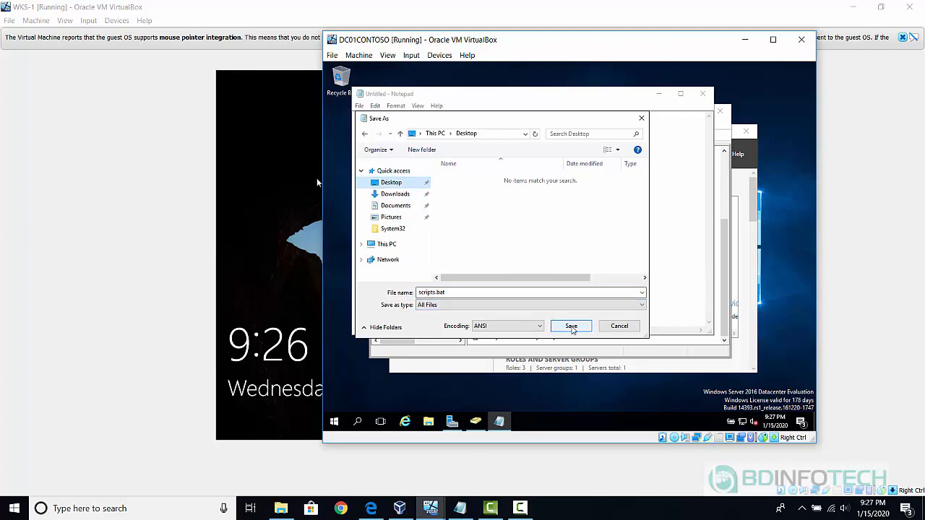
left_click(571, 327)
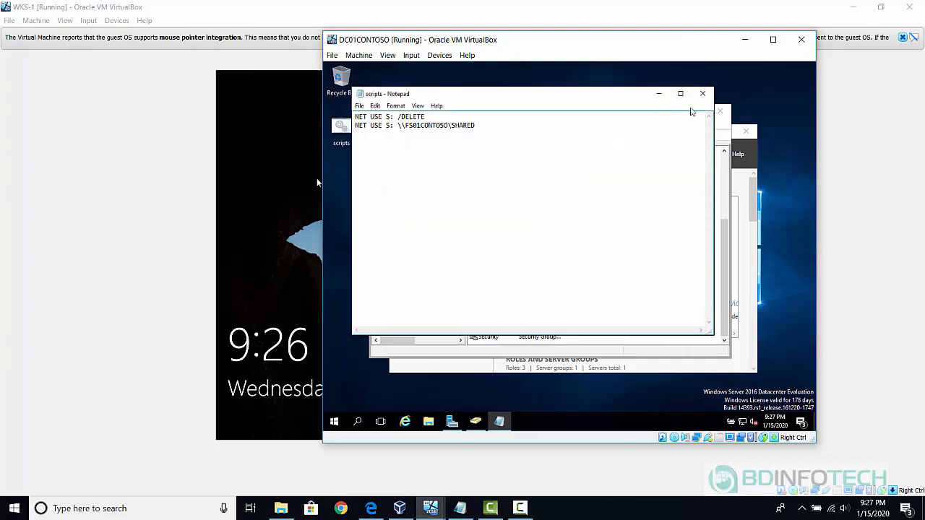
Close Notepad, minimize Active Directory, and copy the scripts file from the desktop.
left_click(700, 99)
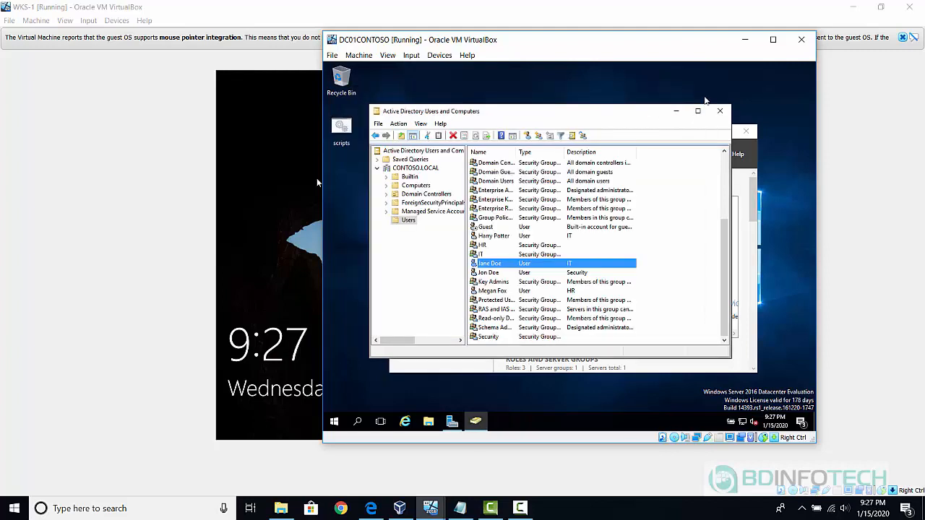
left_click(677, 113)
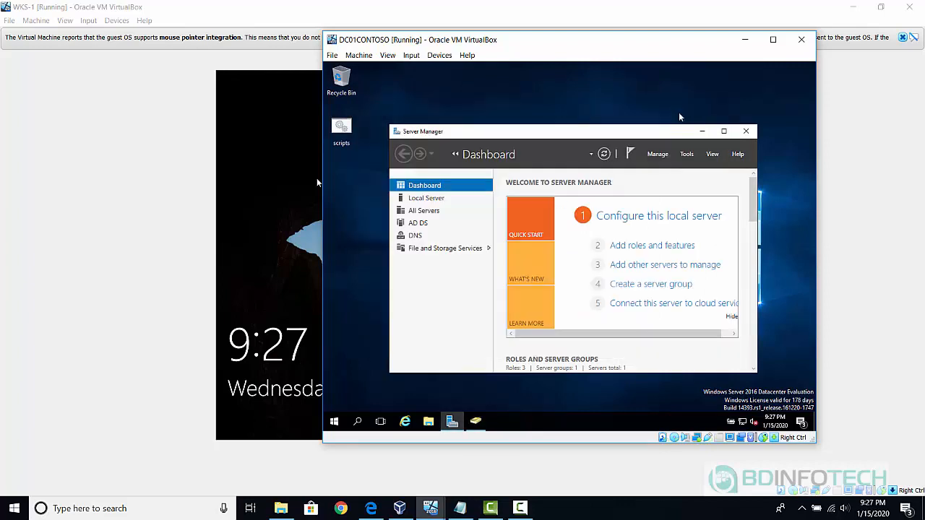
right_click(344, 129)
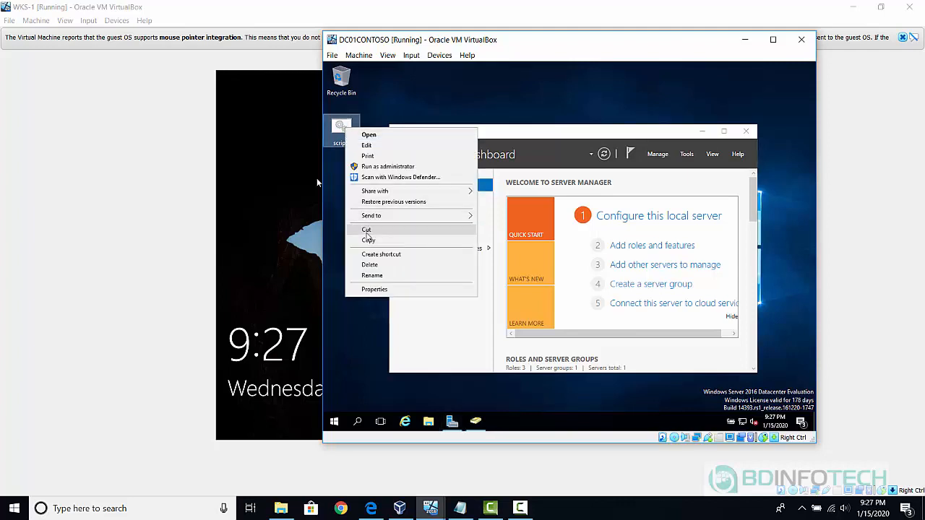
left_click(370, 242)
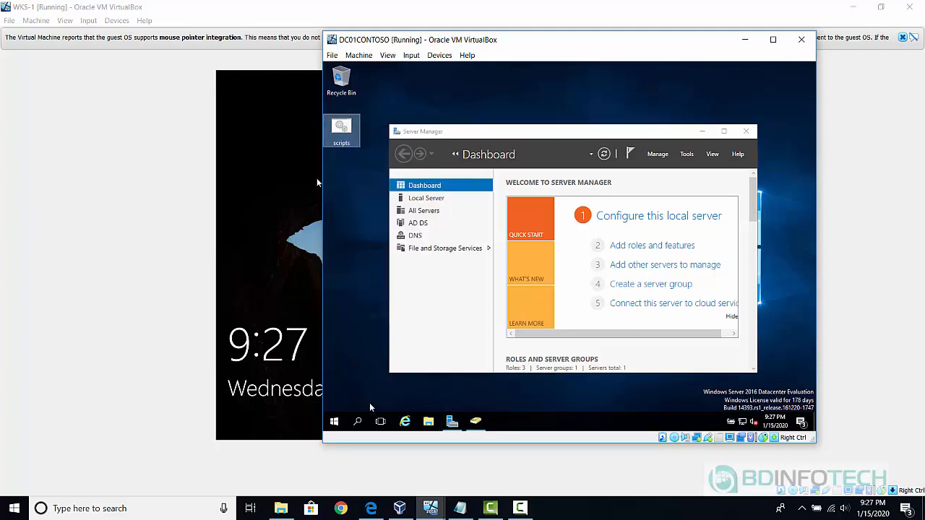
Browse File Explorer to the empty C:\Windows\SYSVOL\domain\scripts folder.
left_click(430, 422)
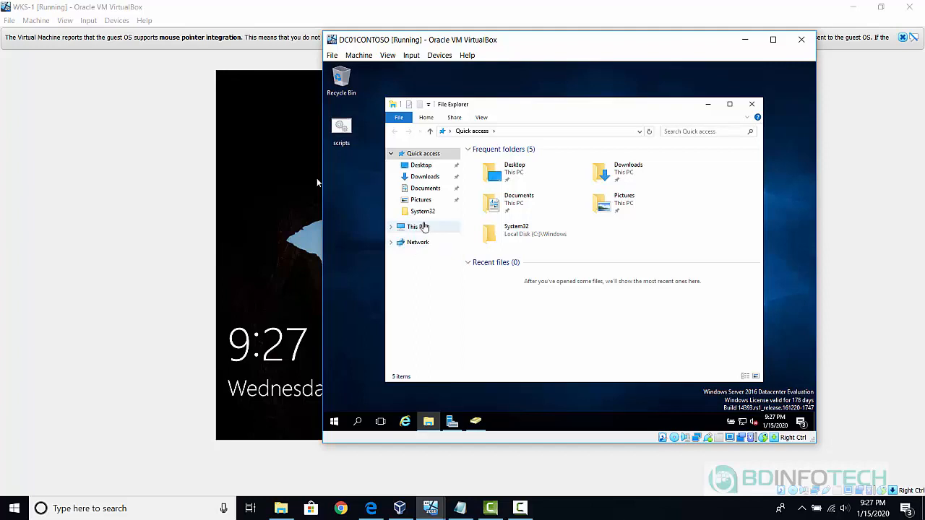
left_click(417, 227)
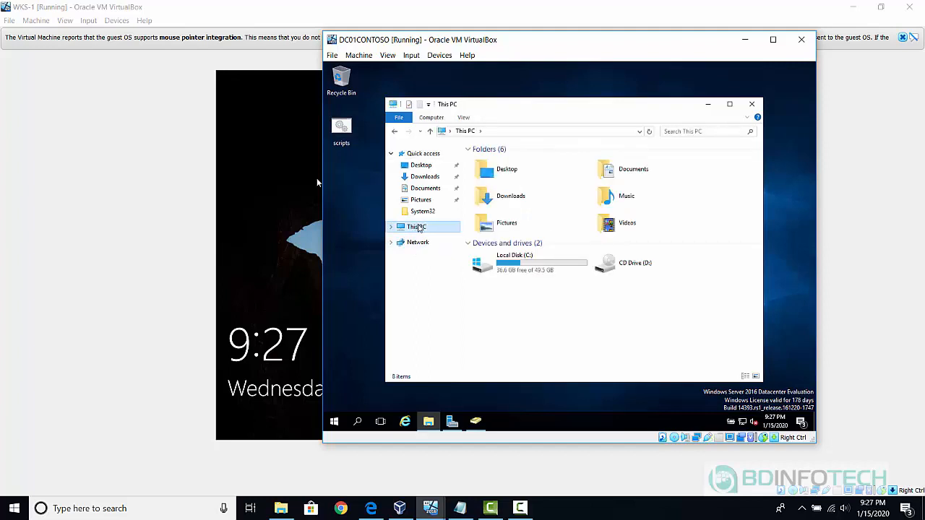
double_click(515, 262)
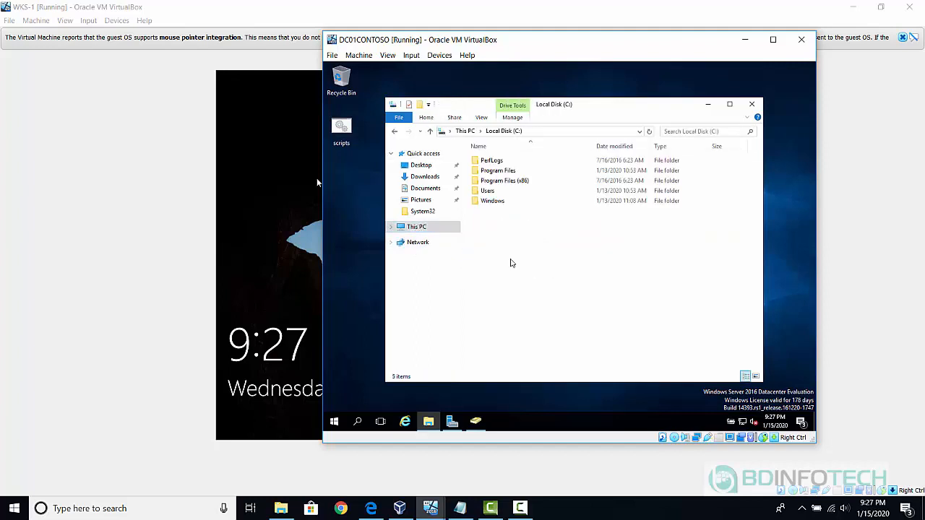
double_click(494, 203)
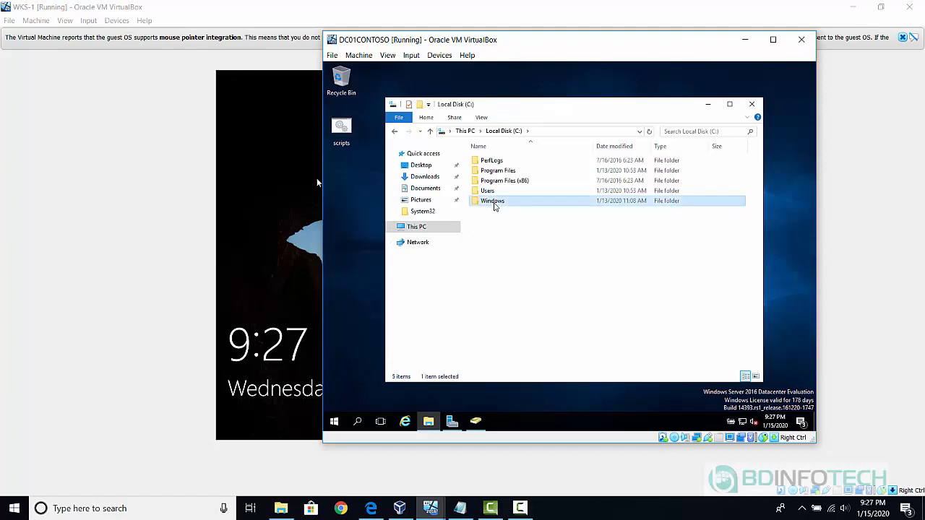
left_click(489, 232)
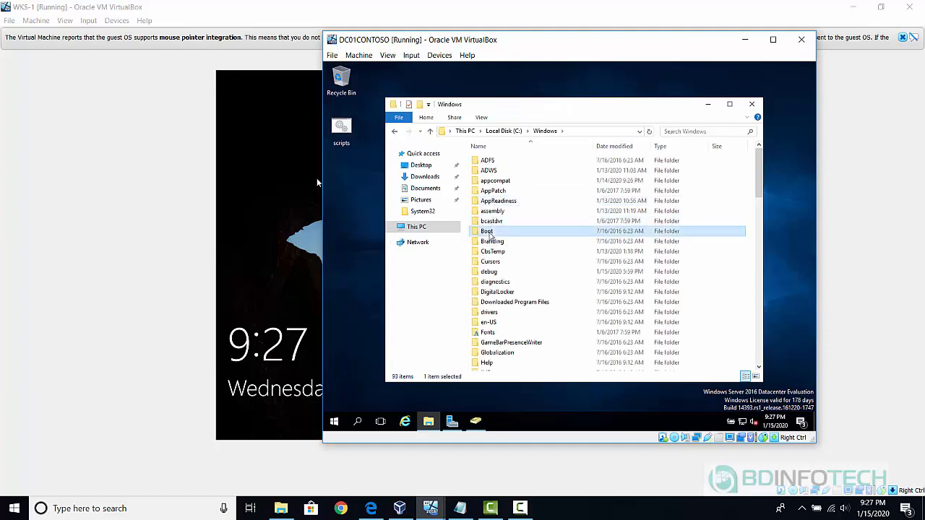
type("system")
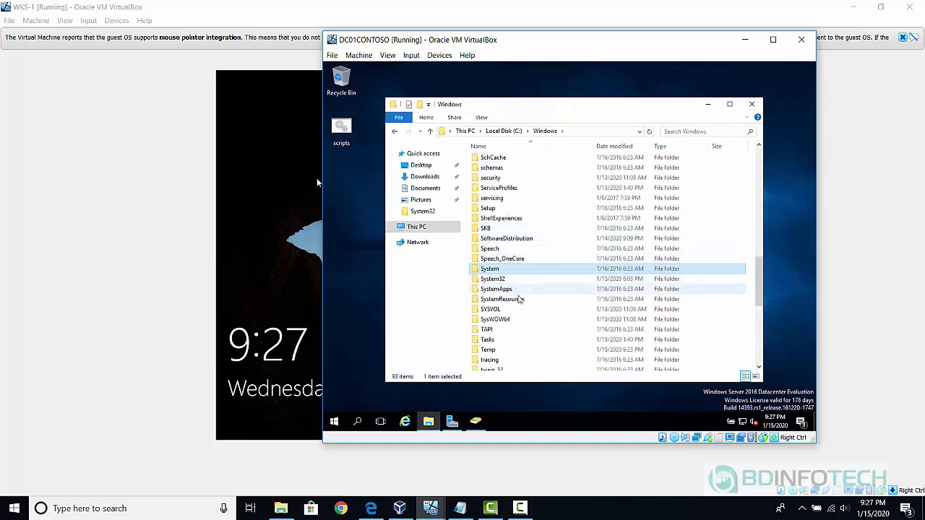
double_click(507, 310)
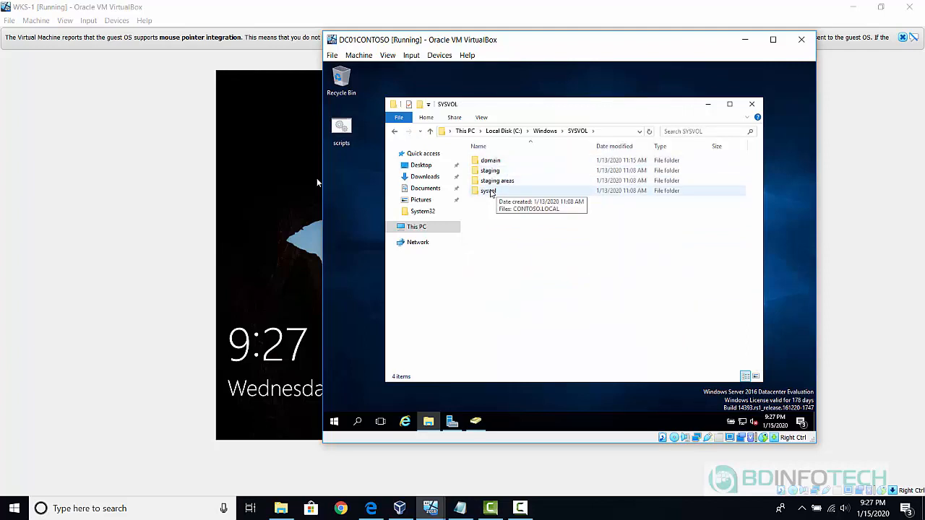
double_click(490, 161)
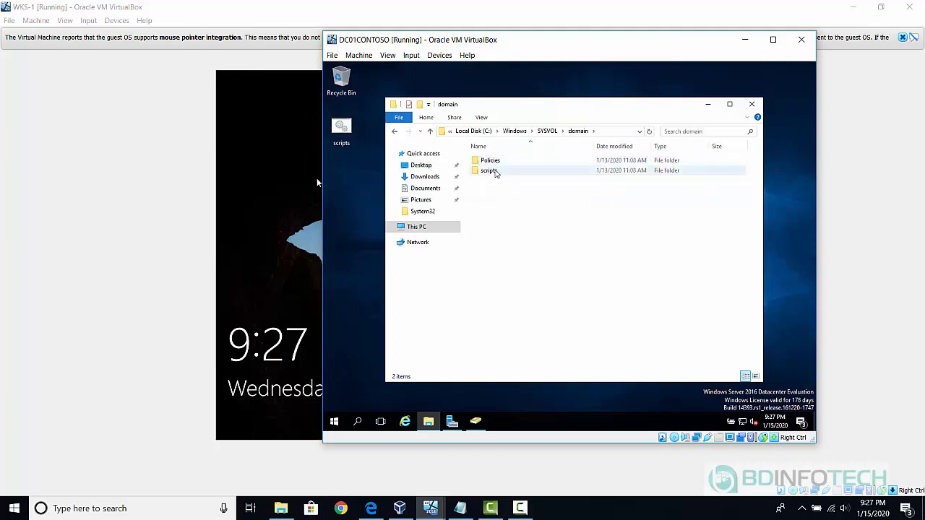
double_click(495, 172)
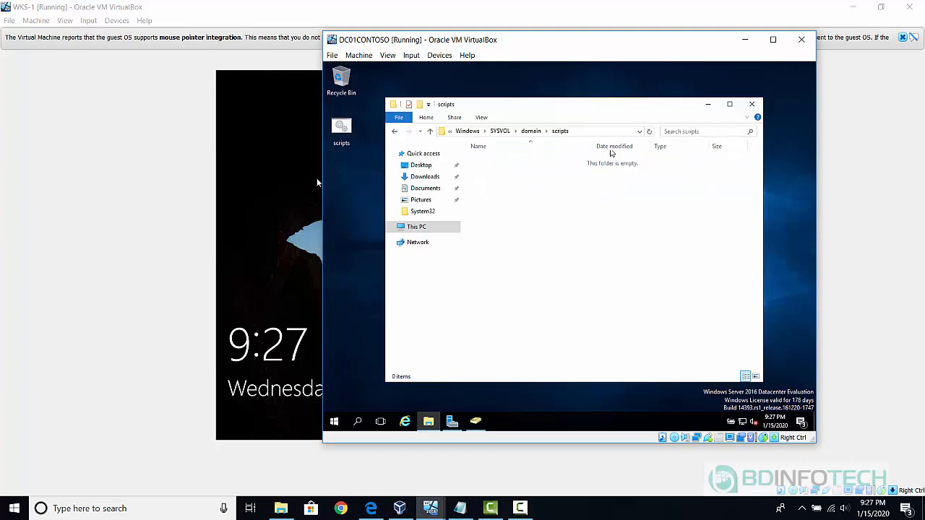
left_click(606, 132)
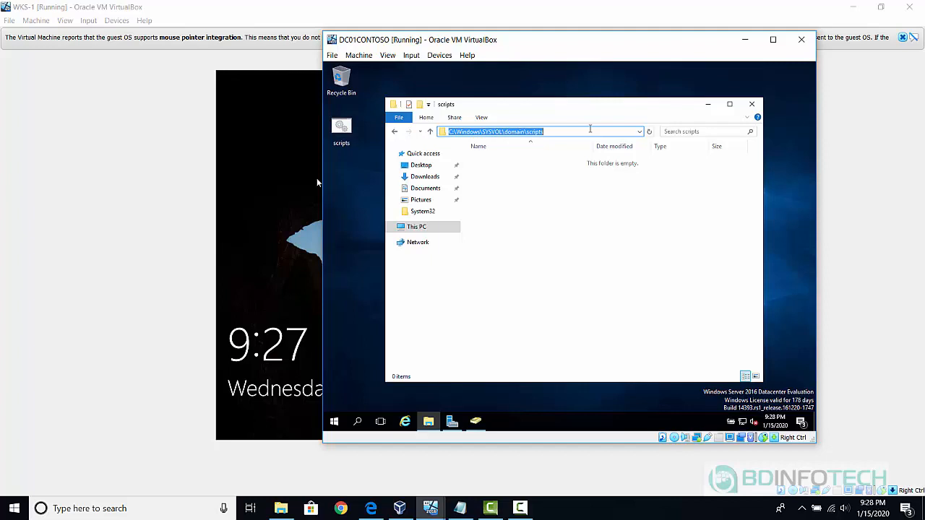
left_click(526, 201)
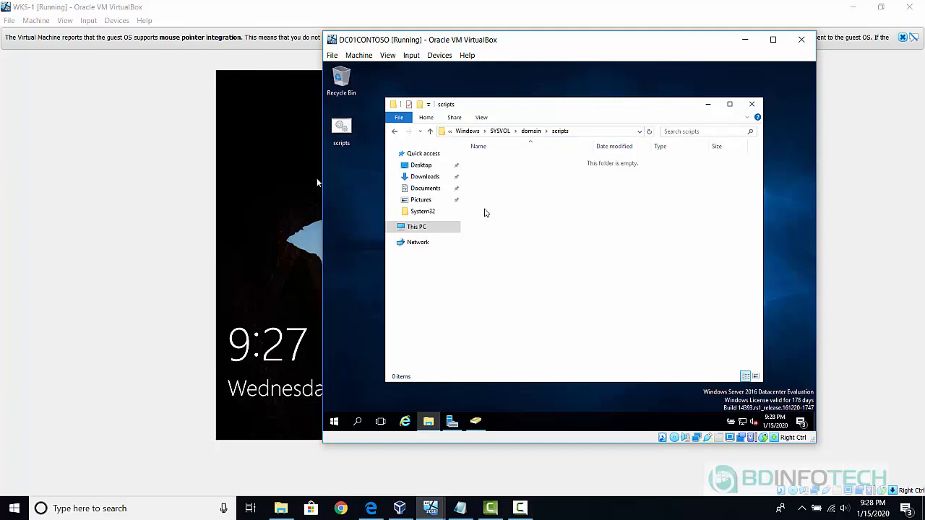
Paste the scripts batch file into the SYSVOL scripts folder.
right_click(484, 209)
left_click(507, 277)
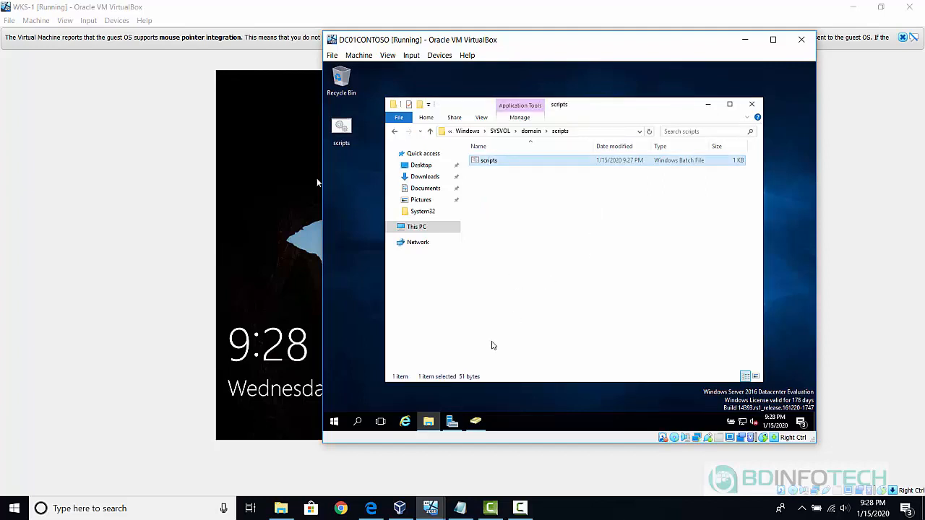
mouse_move(453, 422)
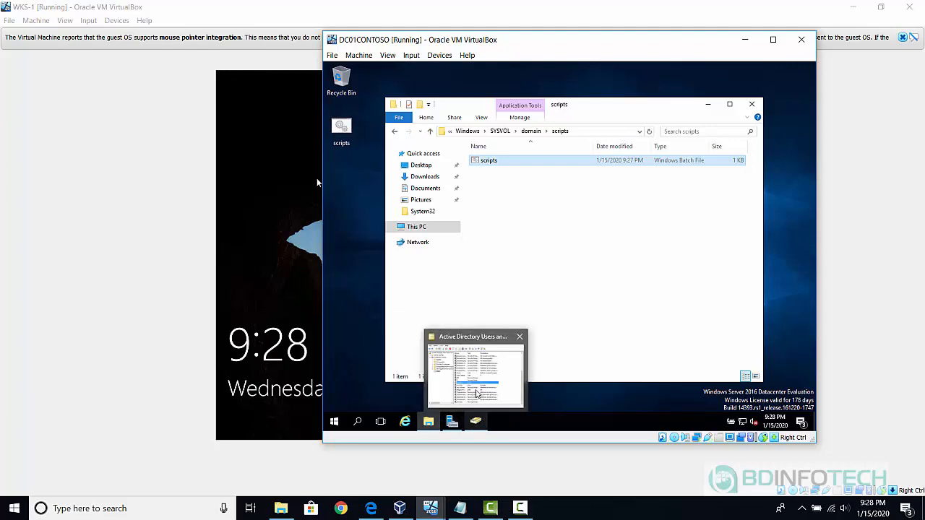
left_click(494, 381)
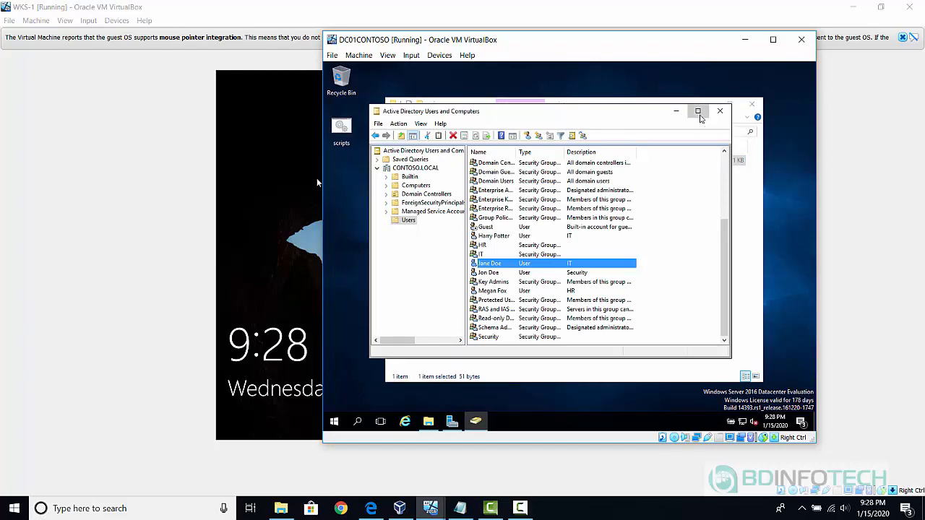
left_click(698, 112)
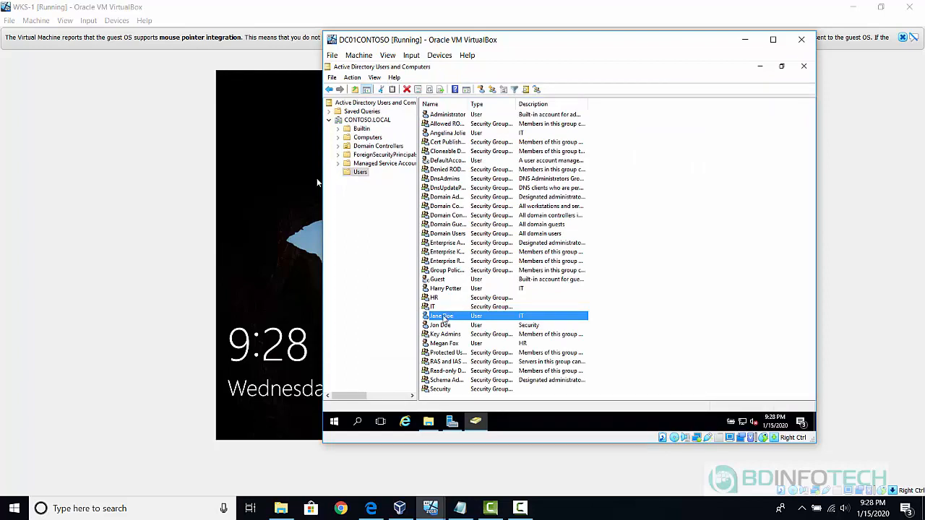
Set the IT user's Profile logon script to script.bat.
double_click(443, 317)
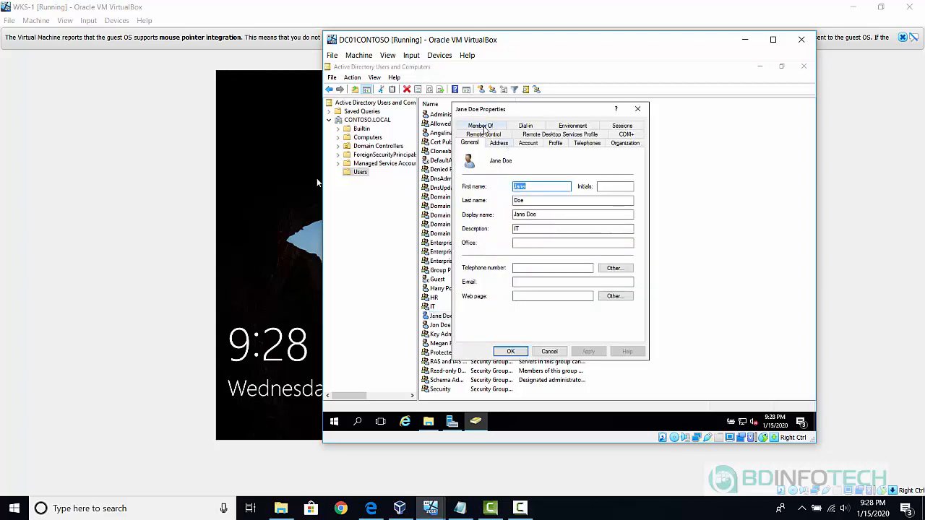
left_click(483, 127)
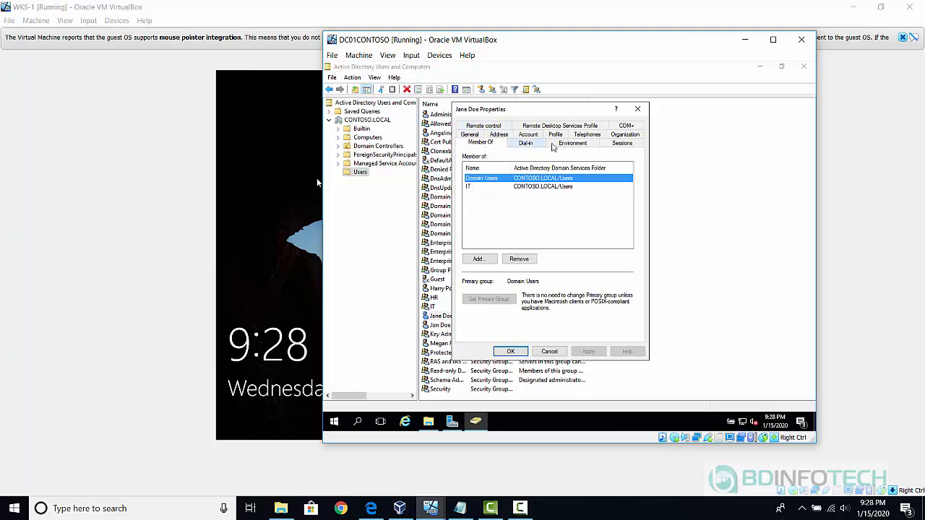
left_click(555, 137)
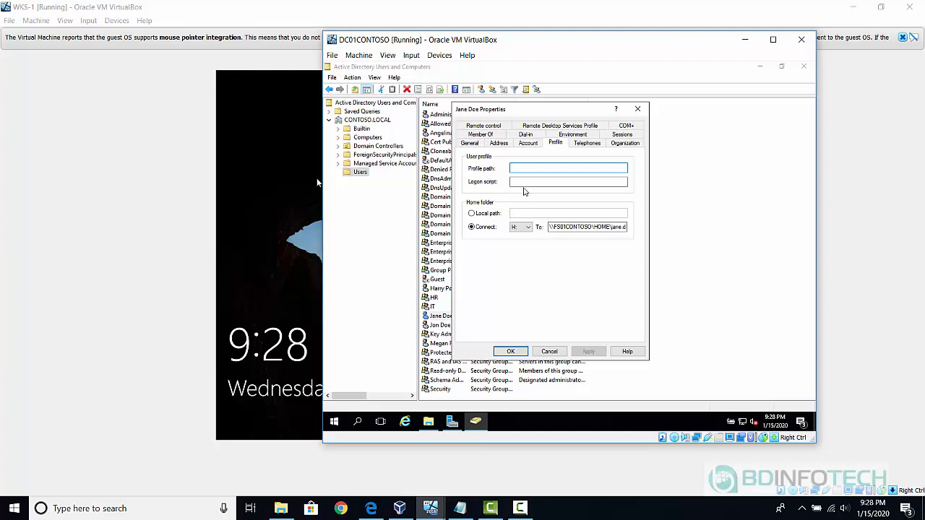
left_click(522, 183)
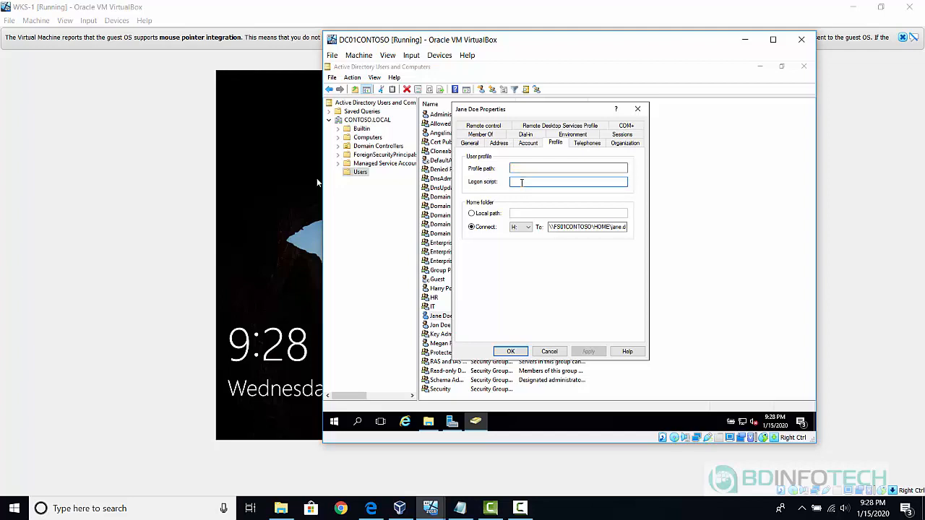
type("script.bat")
left_click(511, 351)
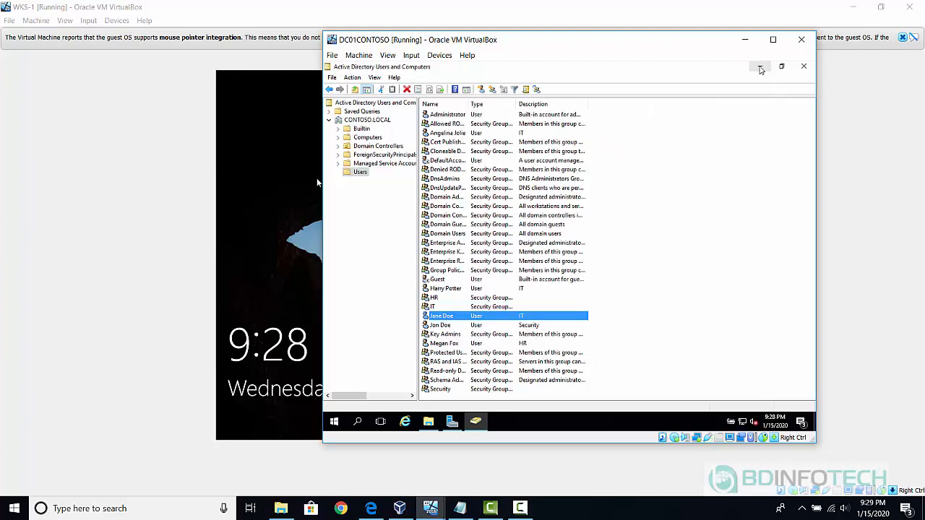
Re-enter script.bat as the IT user's logon script, then bring up WKS-1's lock screen.
left_click(760, 67)
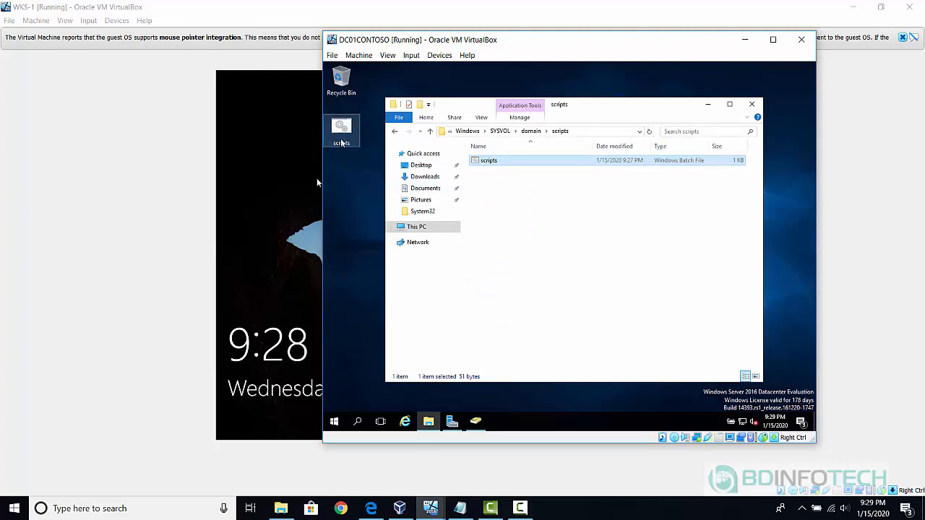
mouse_move(475, 423)
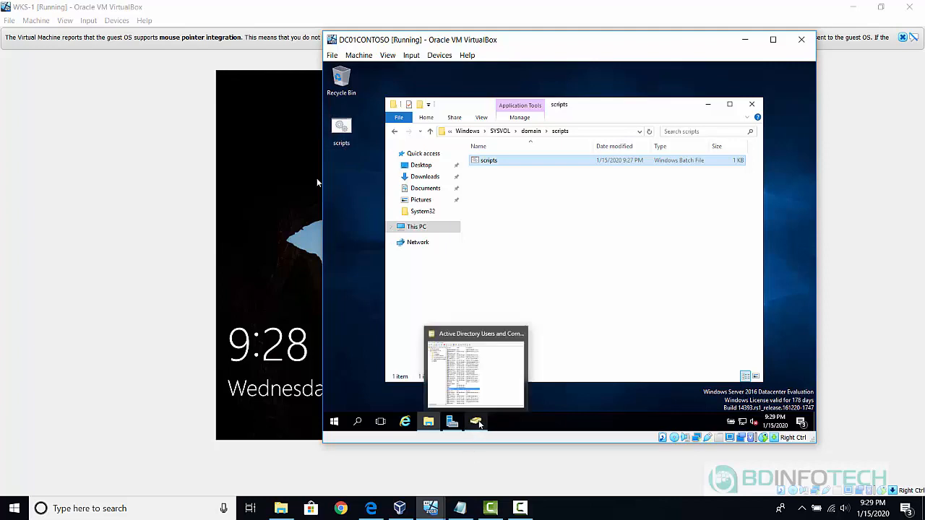
left_click(488, 378)
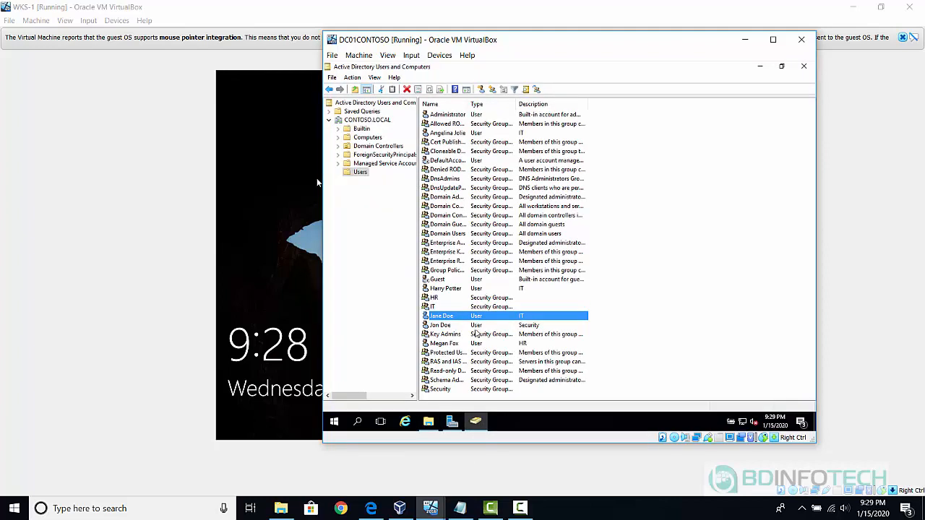
double_click(469, 317)
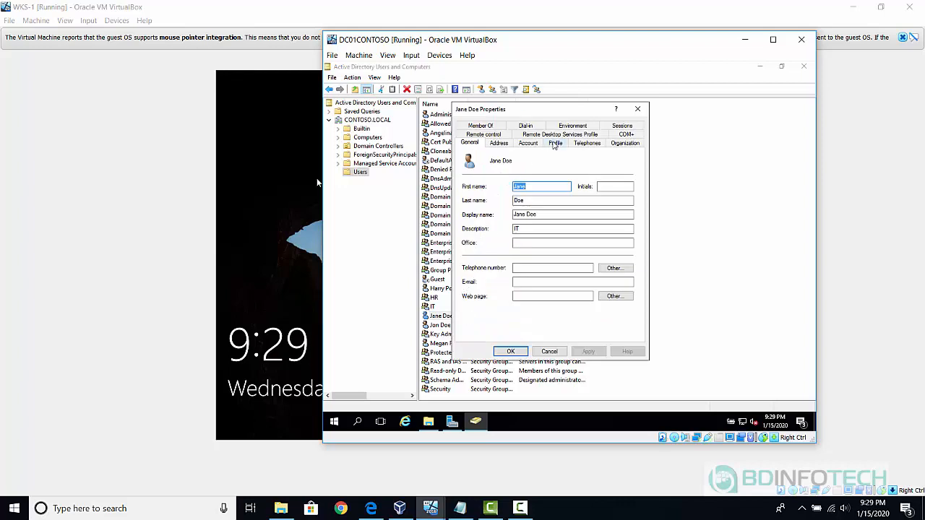
left_click(555, 143)
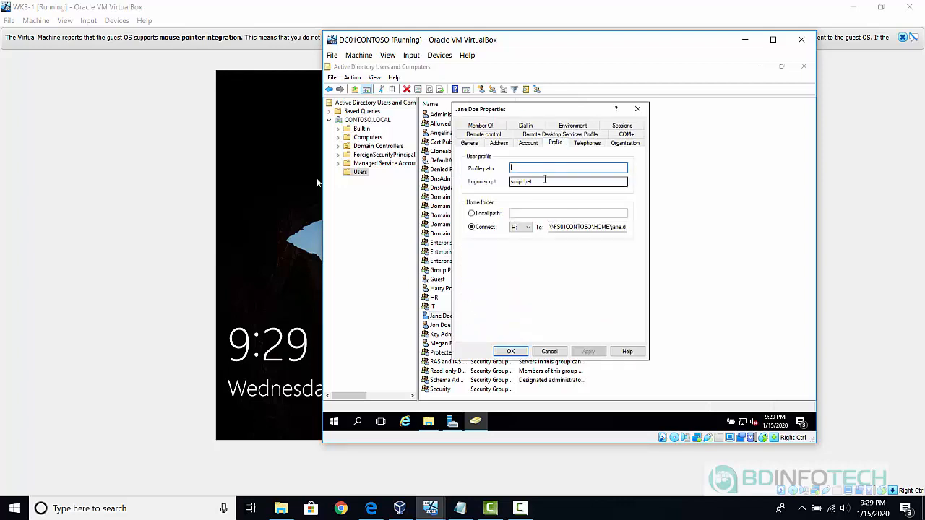
left_click(545, 181)
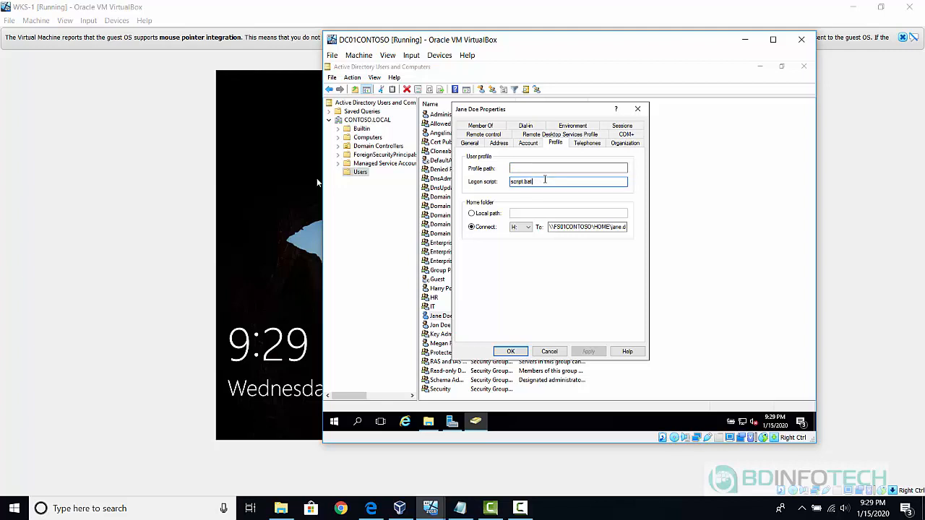
key("BackSpace")
key("BackSpace")
type("bat")
left_click(511, 352)
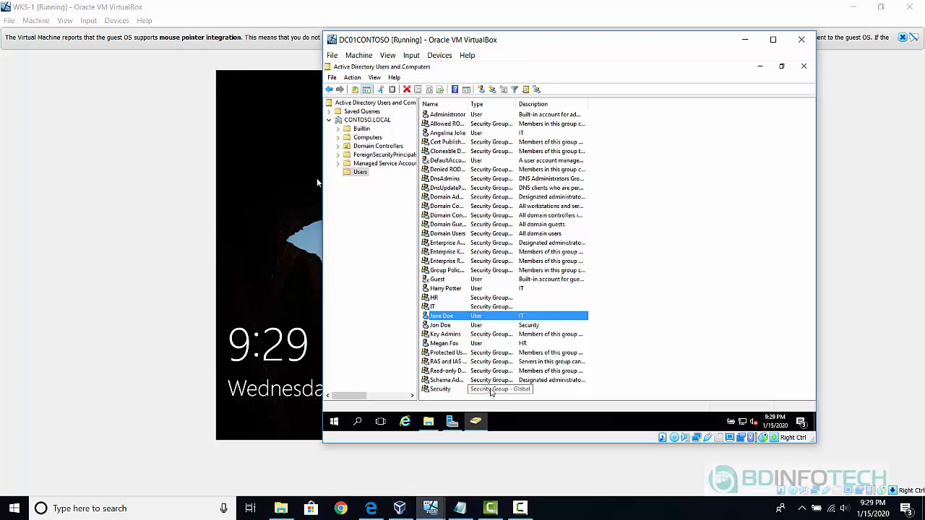
mouse_move(434, 511)
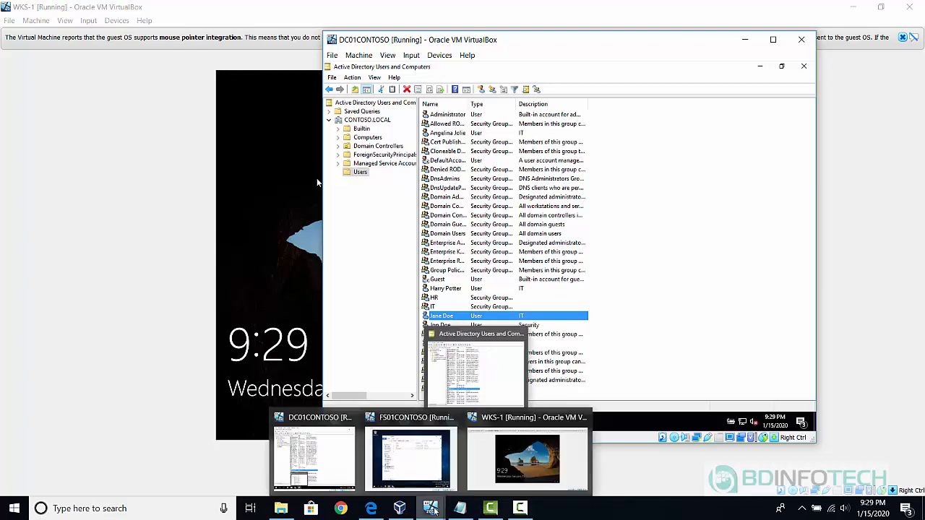
left_click(511, 452)
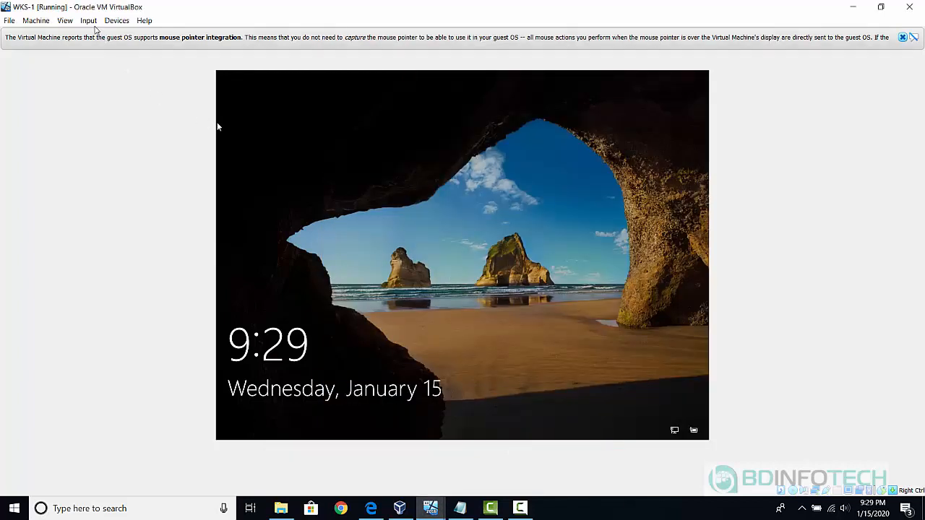
Send Ctrl-Alt-Del to WKS-1 and sign in as the IT domain user with their password.
left_click(91, 23)
mouse_move(108, 34)
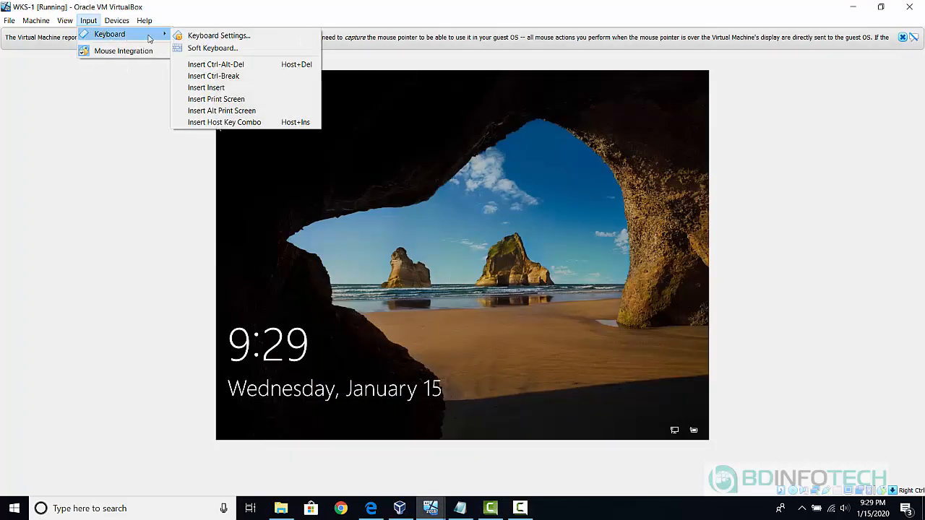
left_click(223, 70)
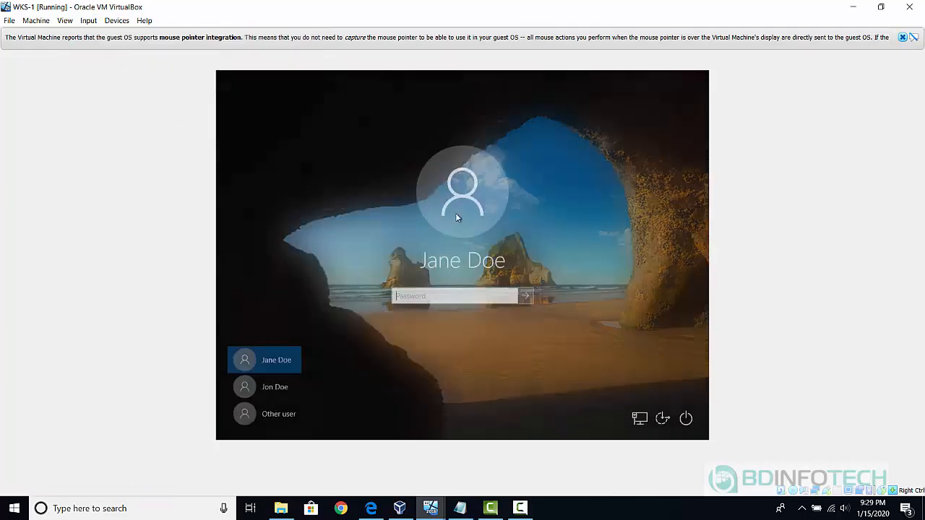
left_click(260, 418)
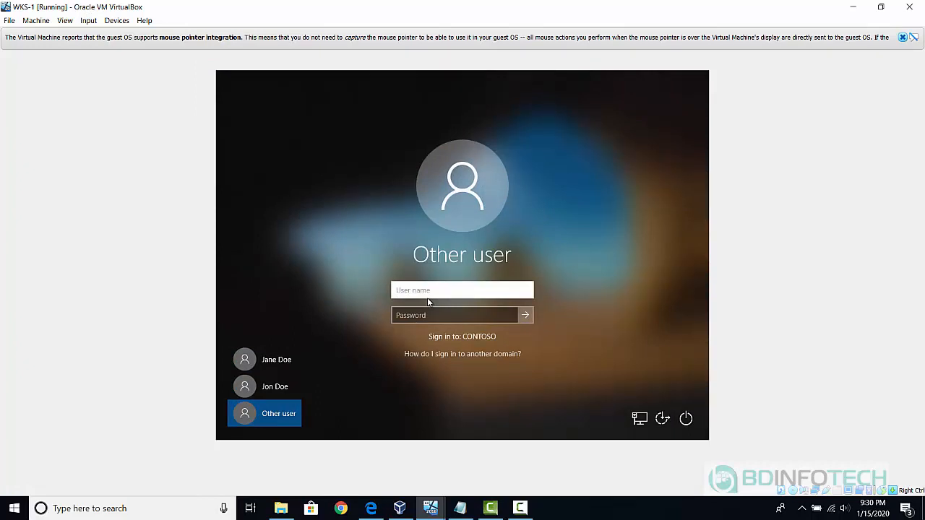
type("jane.doe@contoso.local")
key("Tab")
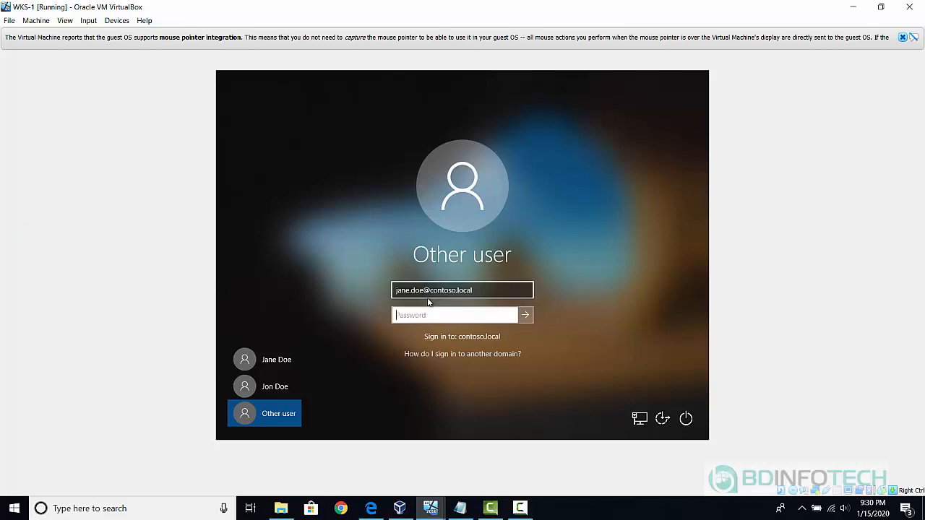
type("•••••••••")
key("Return")
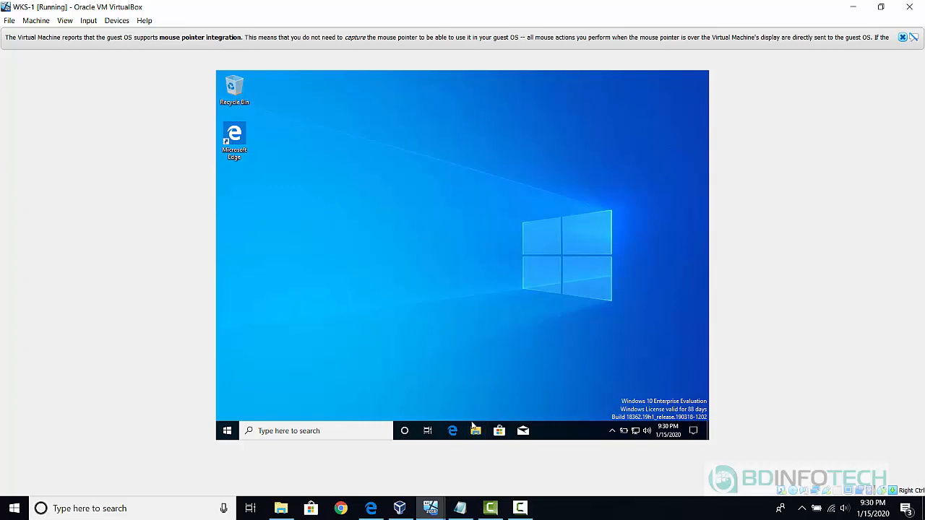
In File Explorer's This PC, open SHARED (\\FS01CONTOSO) (S:), which shows only the IT folder.
left_click(476, 430)
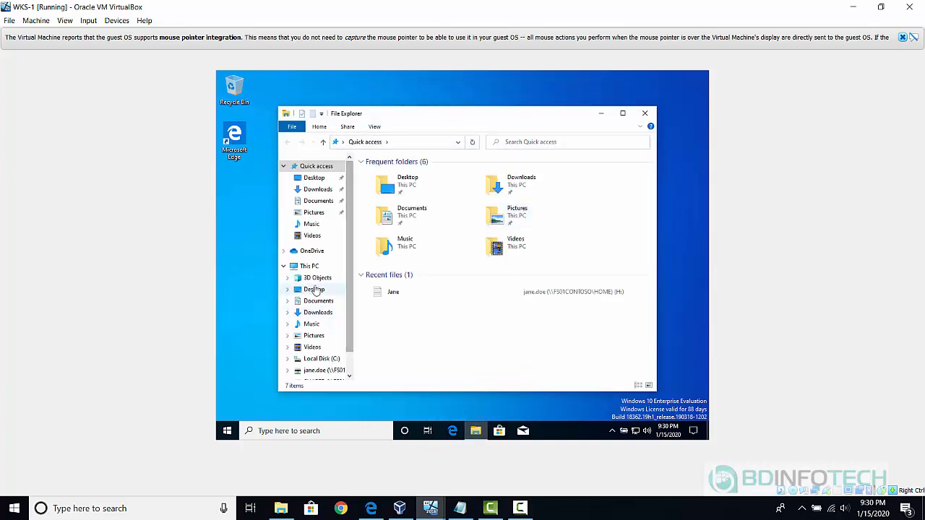
left_click(309, 267)
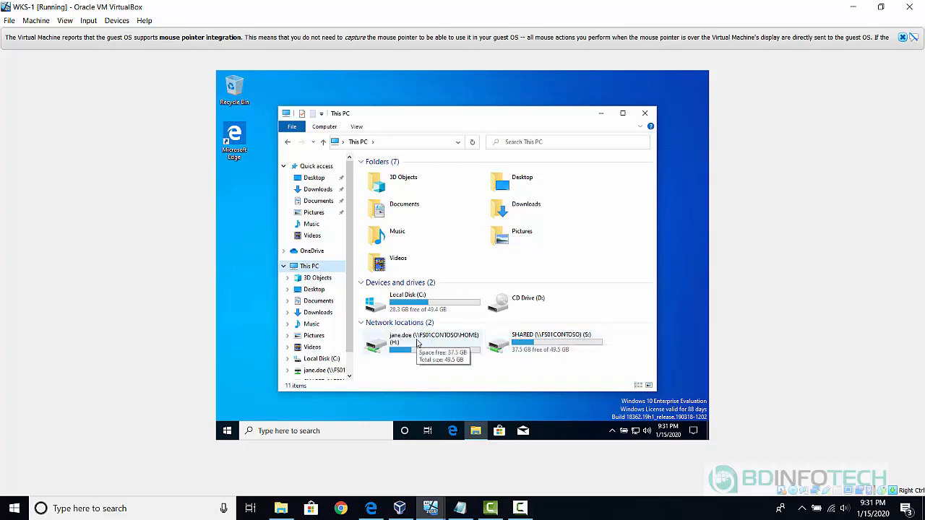
double_click(543, 342)
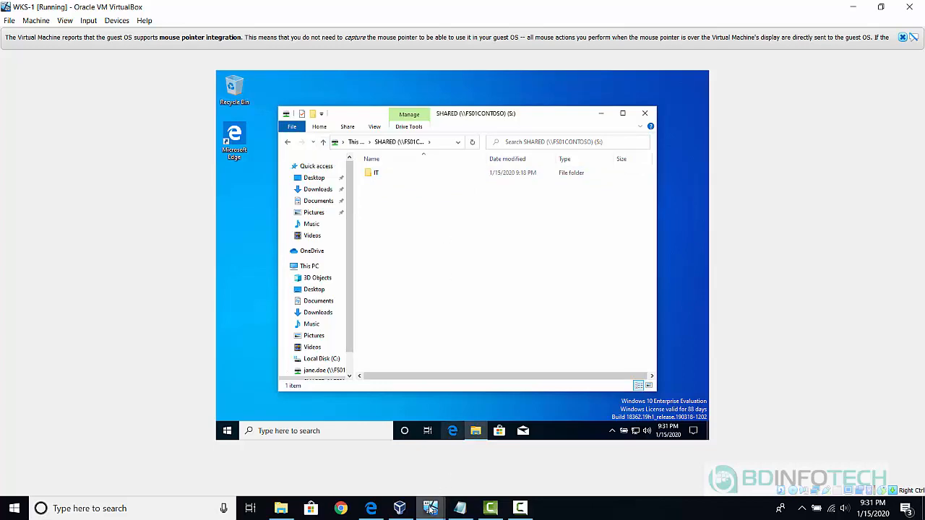
mouse_move(431, 508)
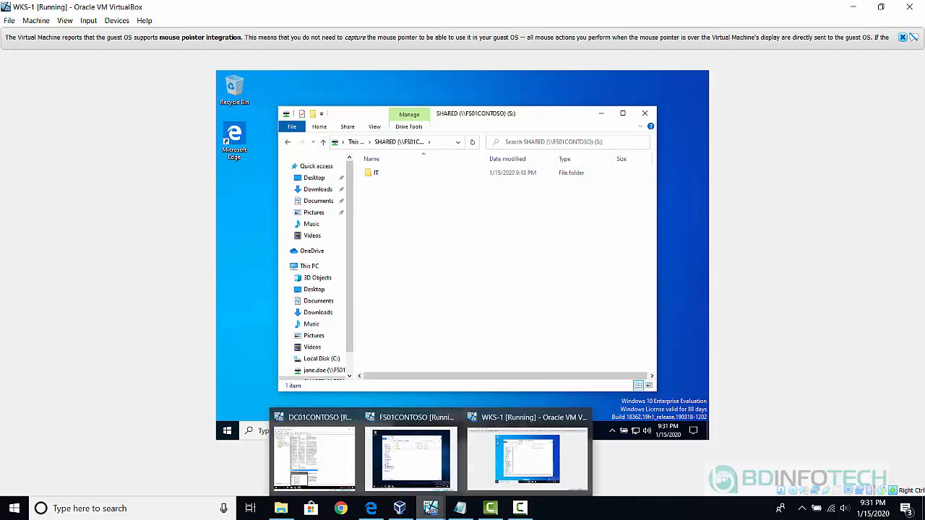
left_click(414, 468)
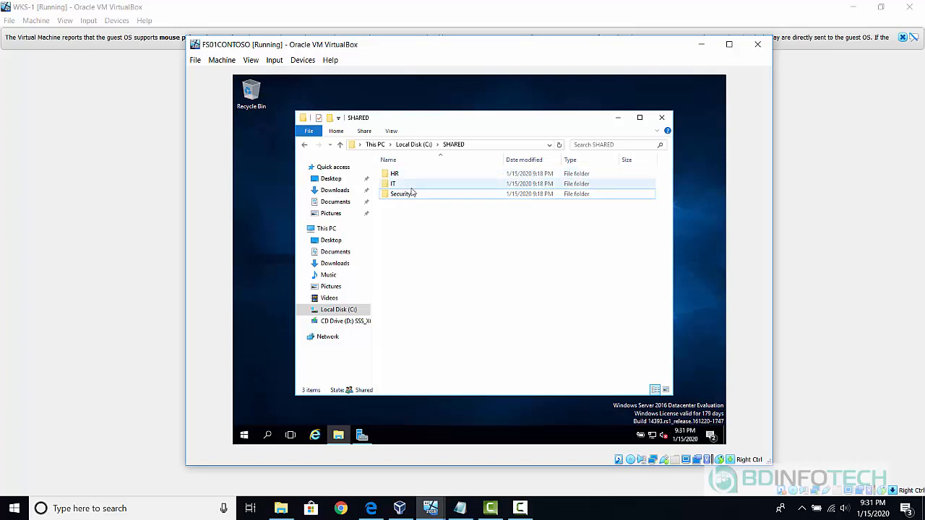
left_click(413, 195)
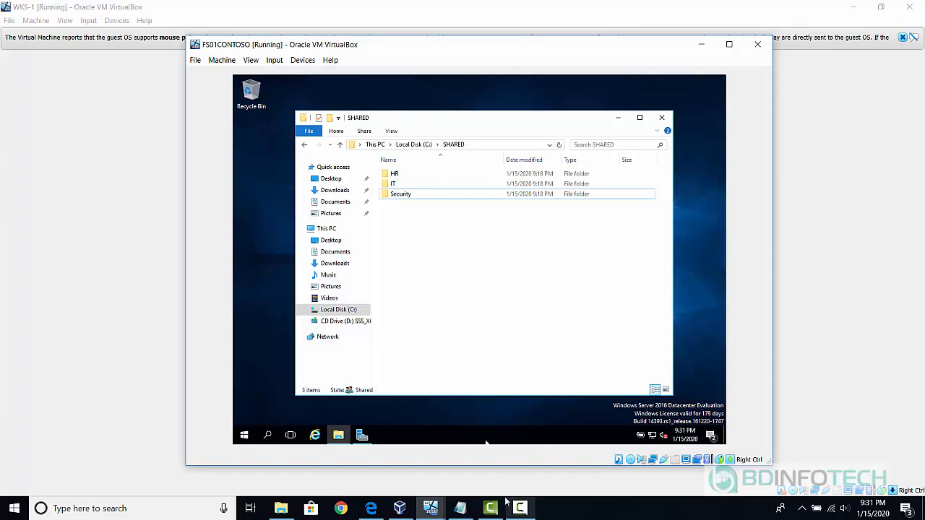
mouse_move(436, 511)
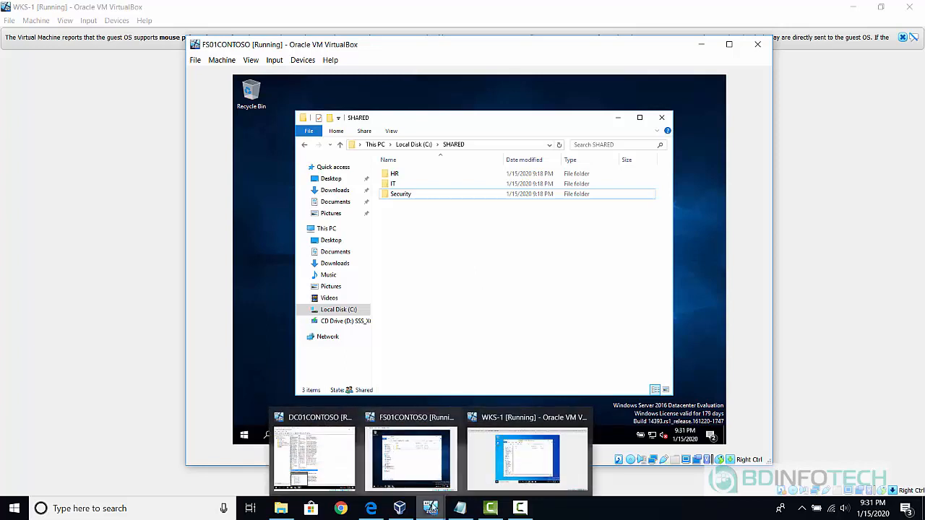
left_click(524, 456)
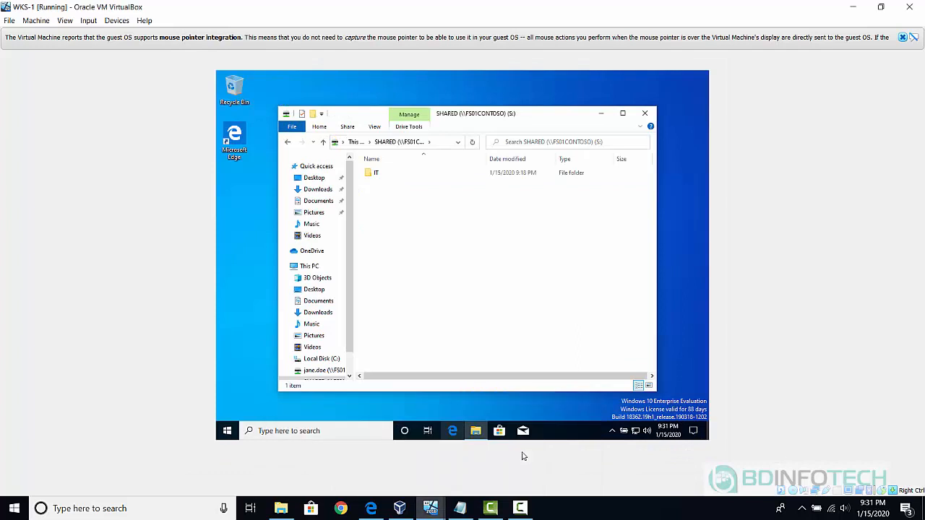
Sign the IT user out of WKS-1 and switch to the DC01CONTOSO machine.
right_click(228, 432)
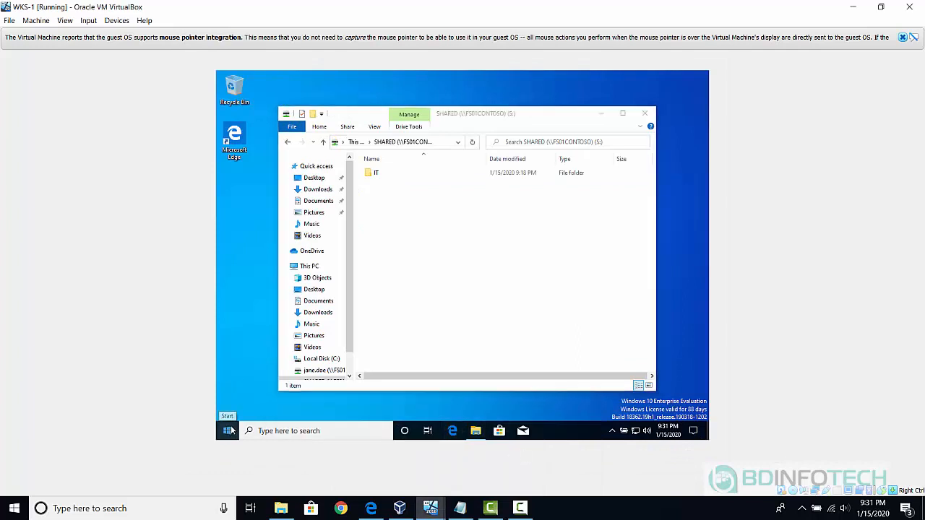
mouse_move(347, 397)
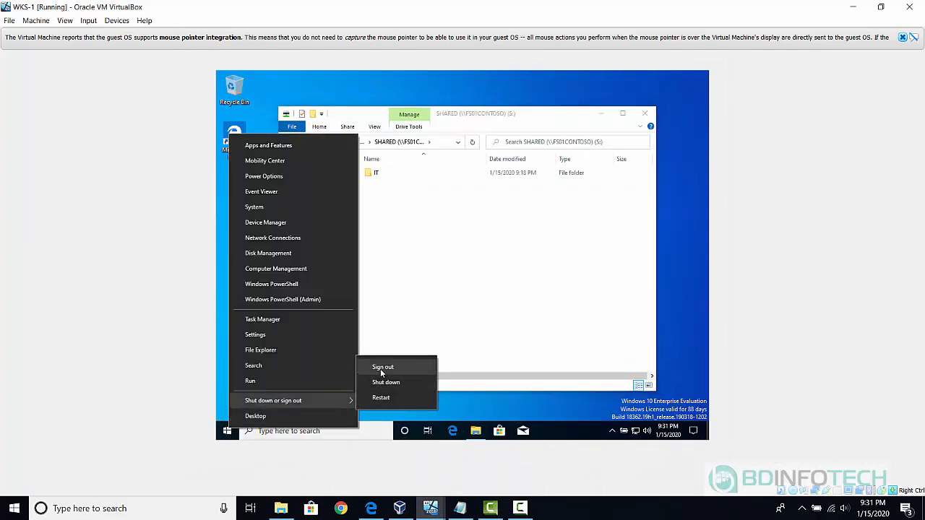
left_click(381, 368)
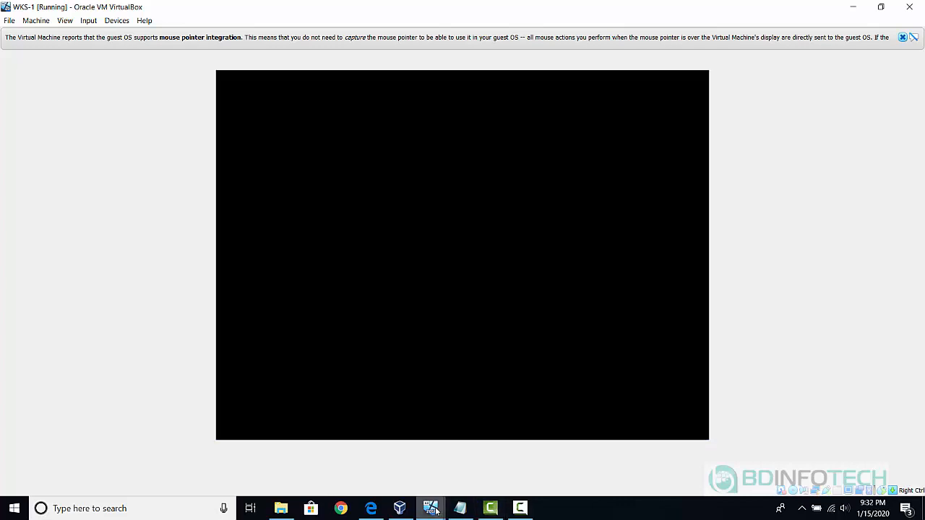
mouse_move(436, 512)
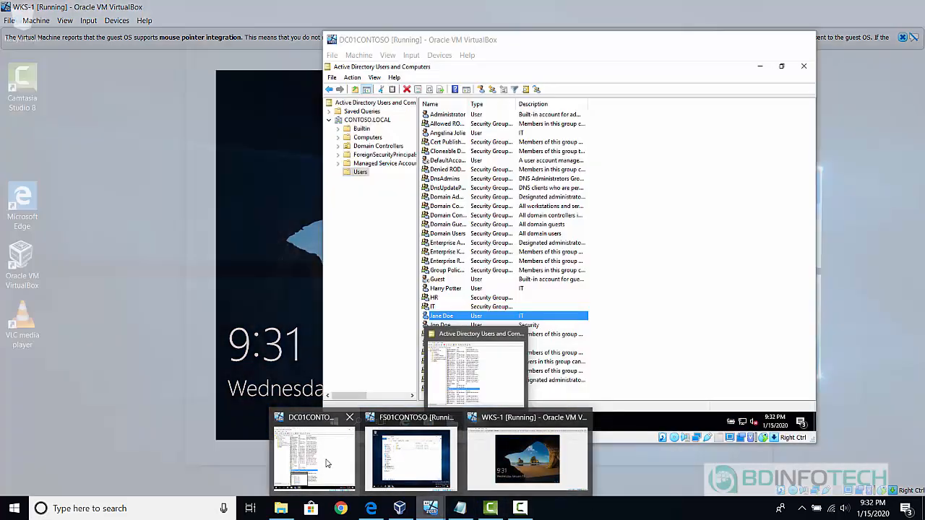
left_click(322, 459)
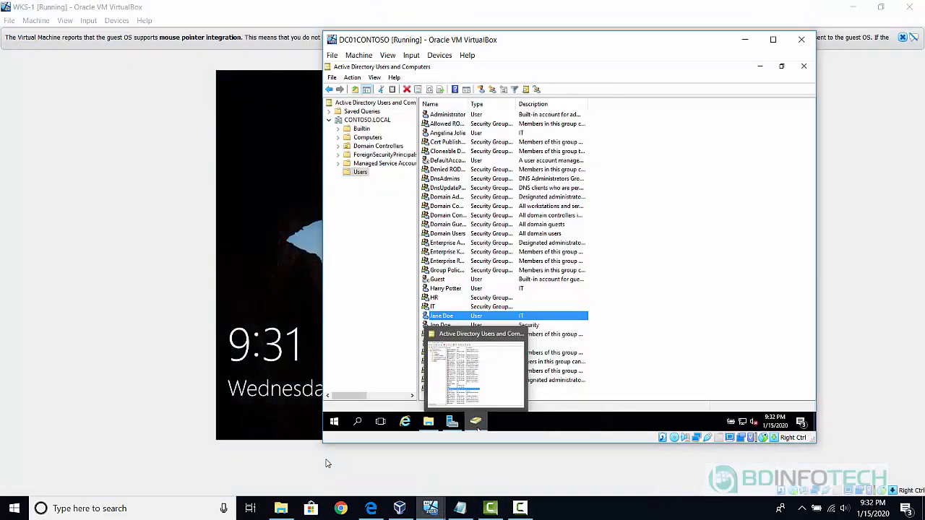
Enter scripts.bat as the Security user's logon script on the Profile tab and save.
left_click(456, 244)
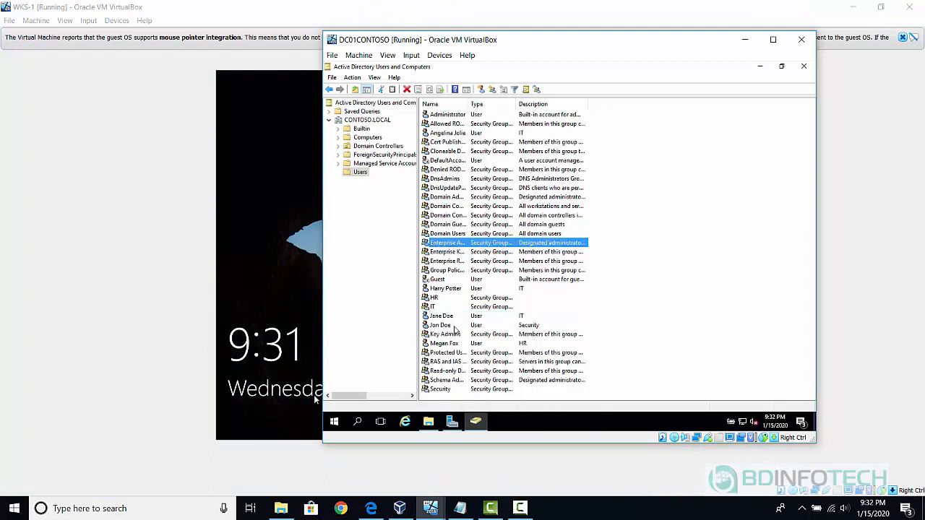
double_click(441, 325)
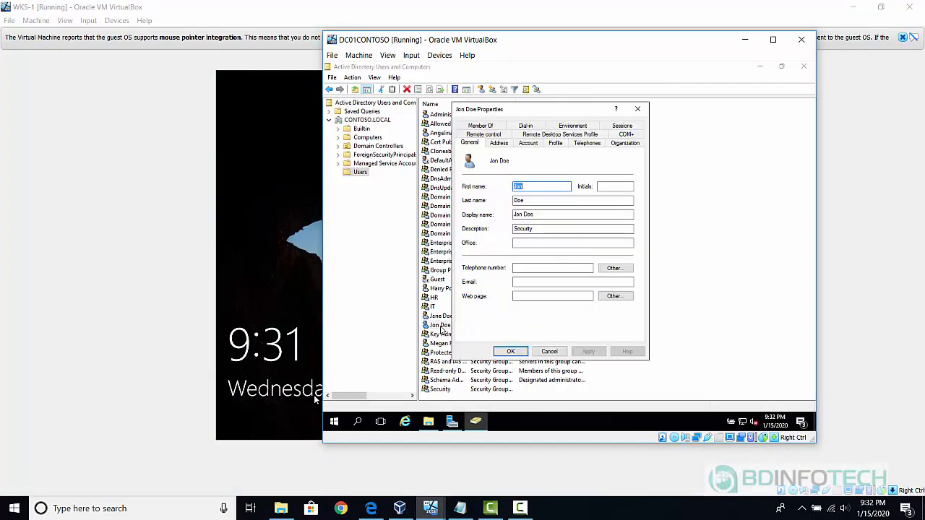
left_click(556, 143)
left_click(522, 181)
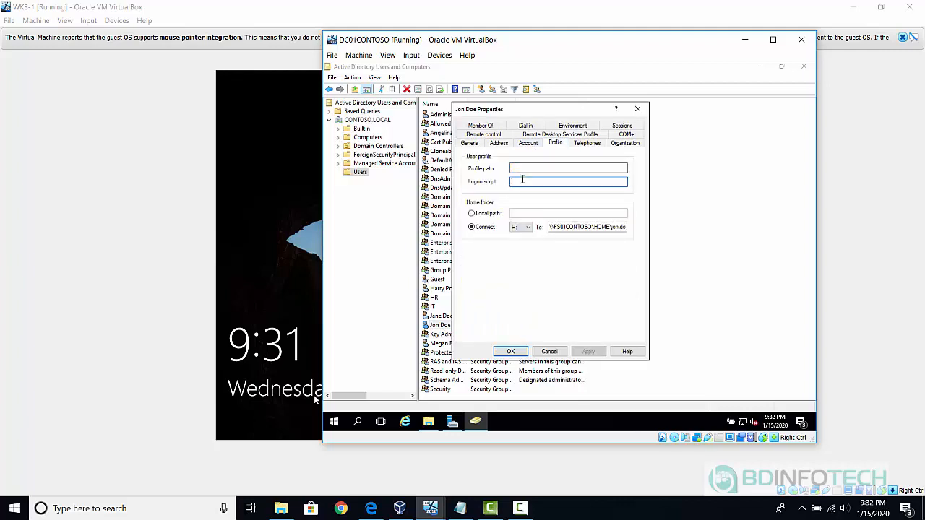
type("scripts.")
type("bat")
left_click(510, 352)
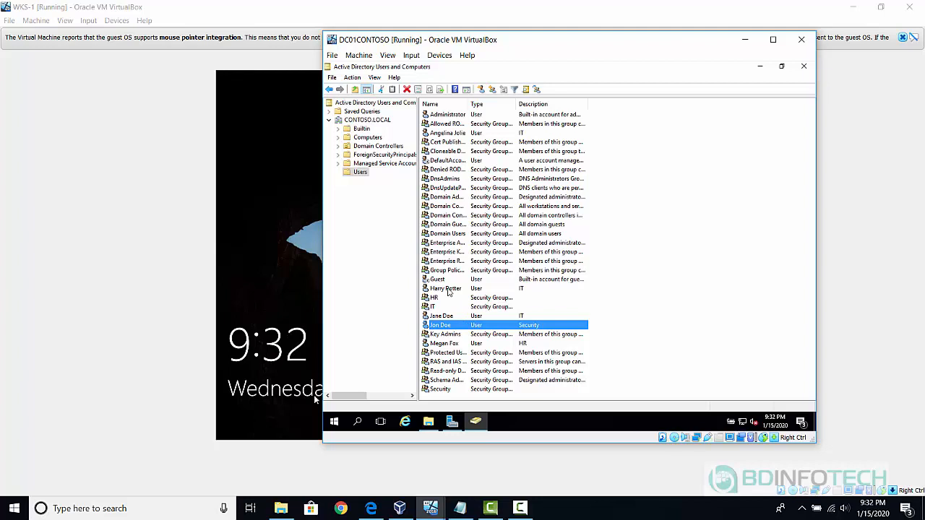
Make the IT user below Guest a member of the HR and Security groups and save.
double_click(448, 290)
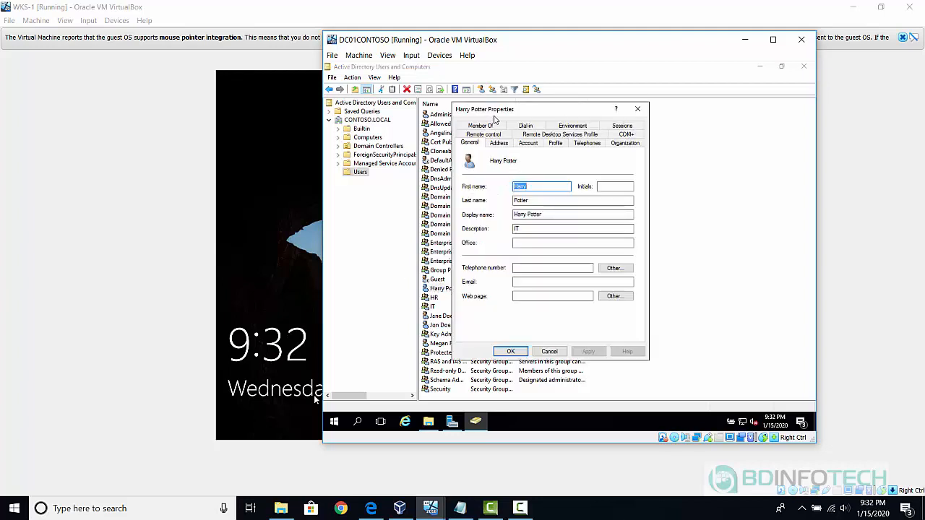
left_click(479, 126)
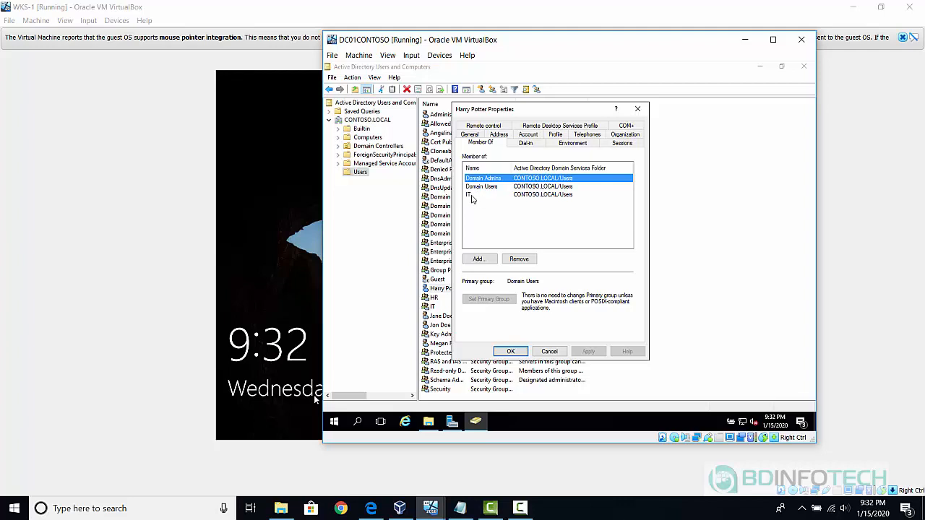
left_click(481, 258)
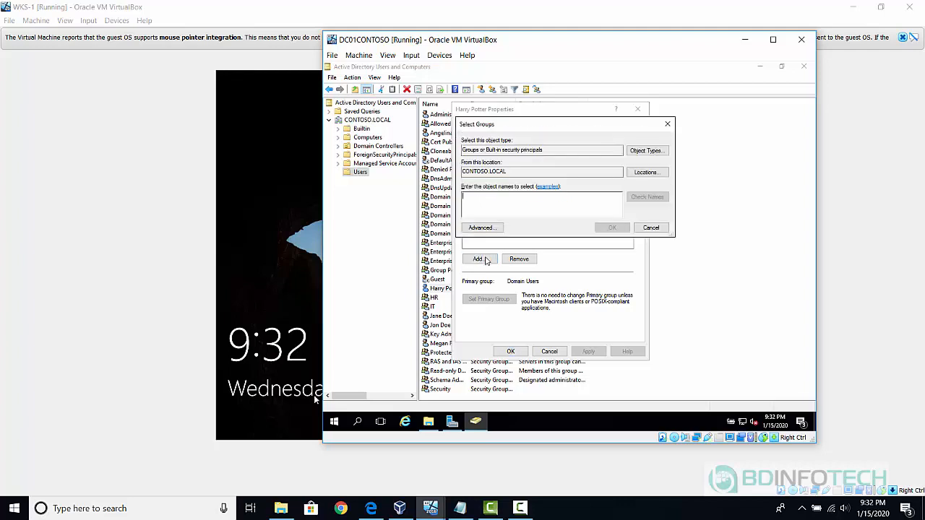
type("HR")
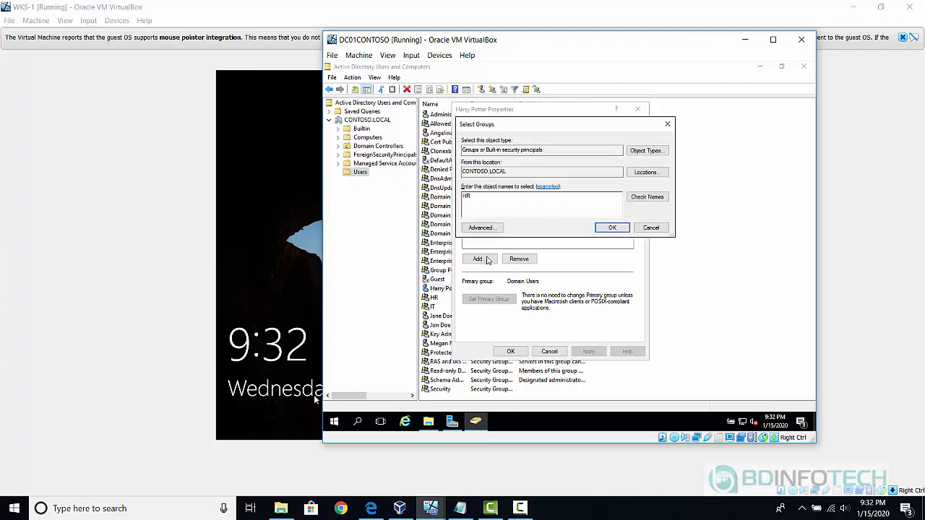
left_click(645, 198)
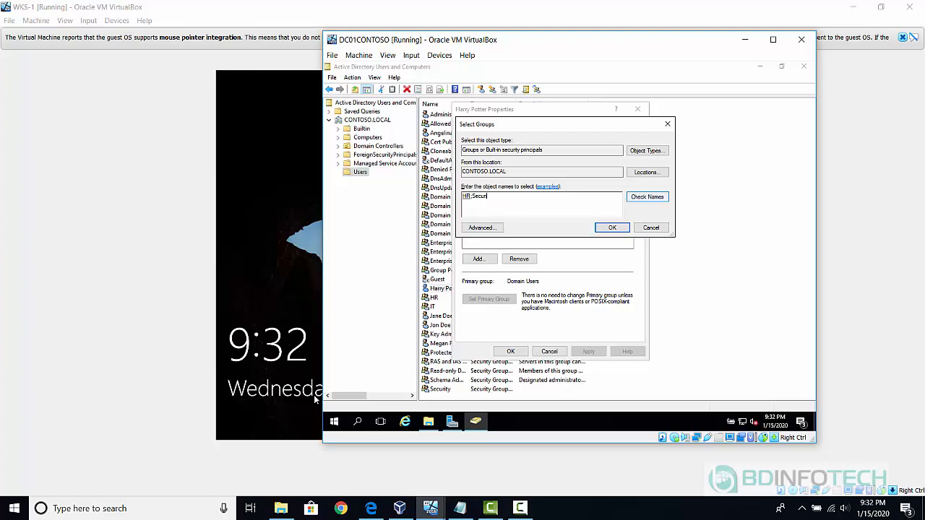
type(";Secur")
left_click(659, 198)
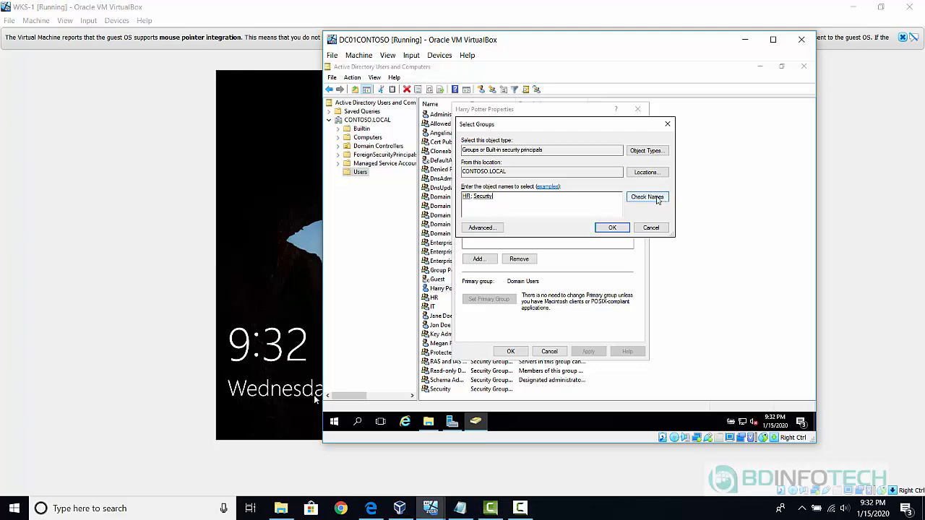
left_click(611, 228)
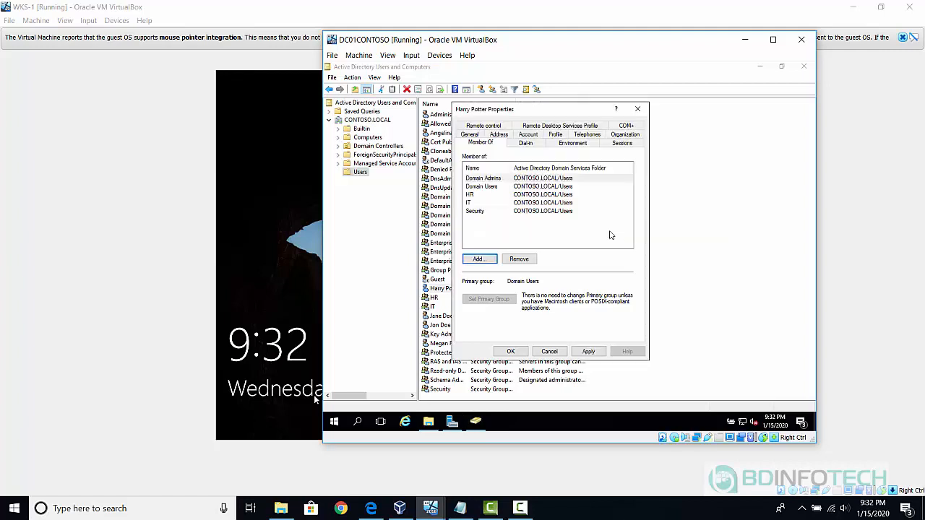
left_click(511, 352)
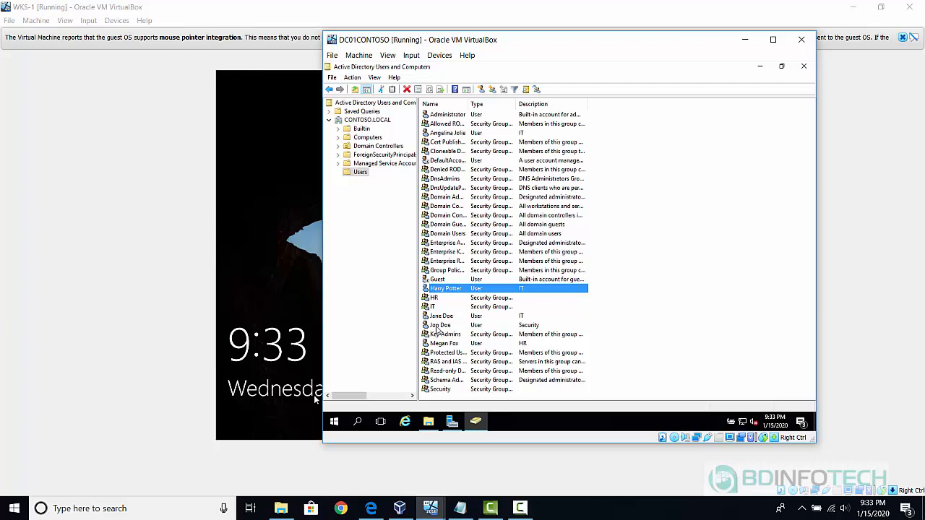
Set the IT user's logon script to scripts.bat on the Profile tab and save.
double_click(457, 289)
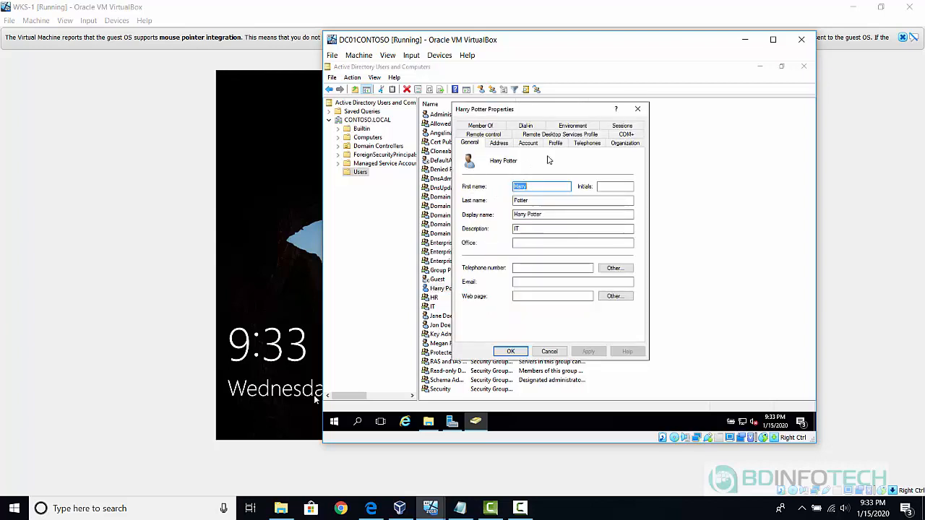
left_click(555, 143)
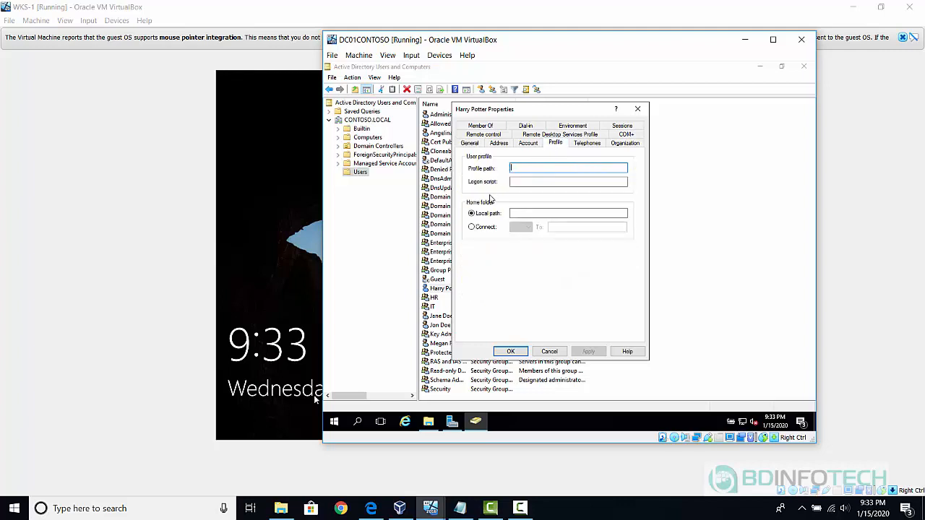
left_click(513, 182)
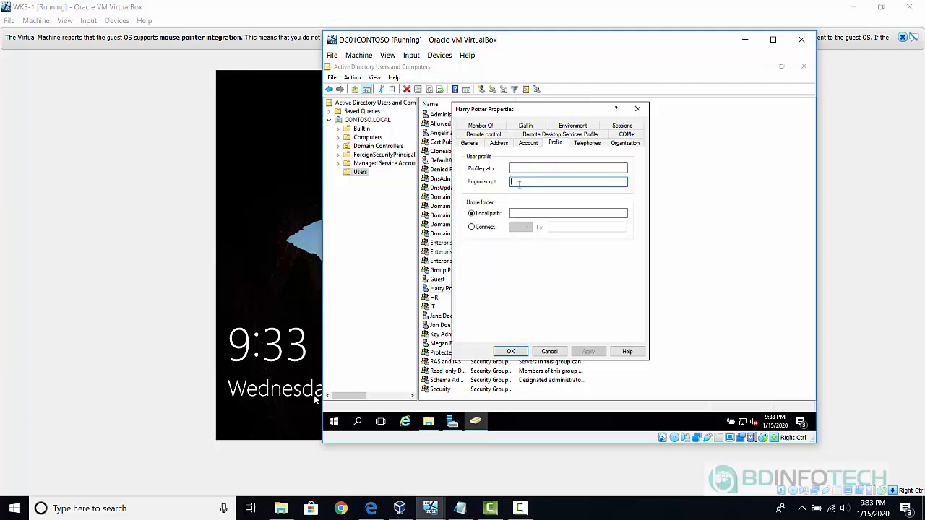
type("scripts.bat")
left_click(511, 352)
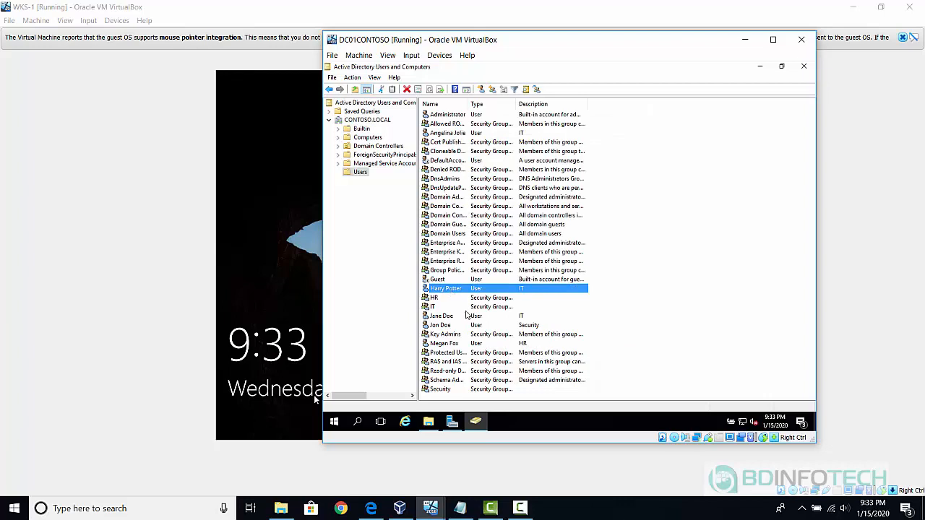
Confirm the Security user's logon script reads scripts.bat, then bring WKS-1 to the front.
left_click(440, 326)
double_click(439, 327)
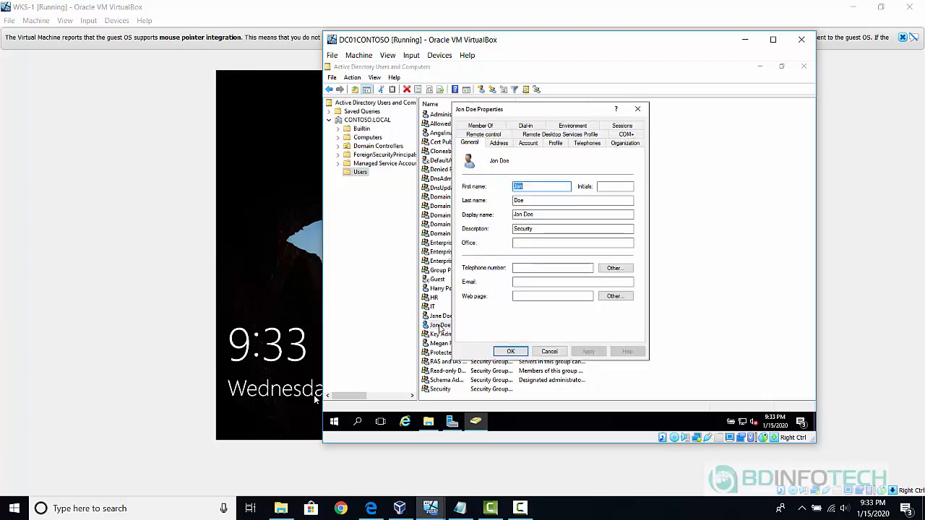
left_click(555, 144)
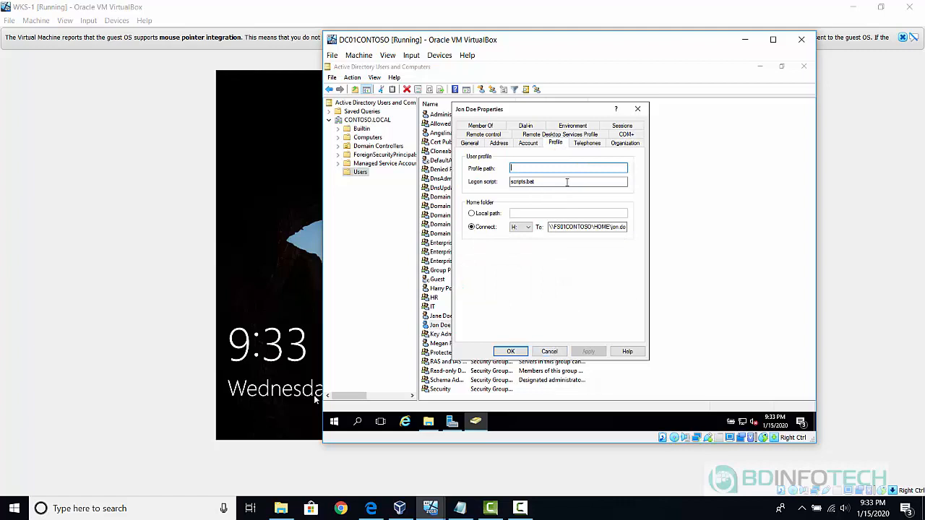
left_click_drag(542, 182, 486, 197)
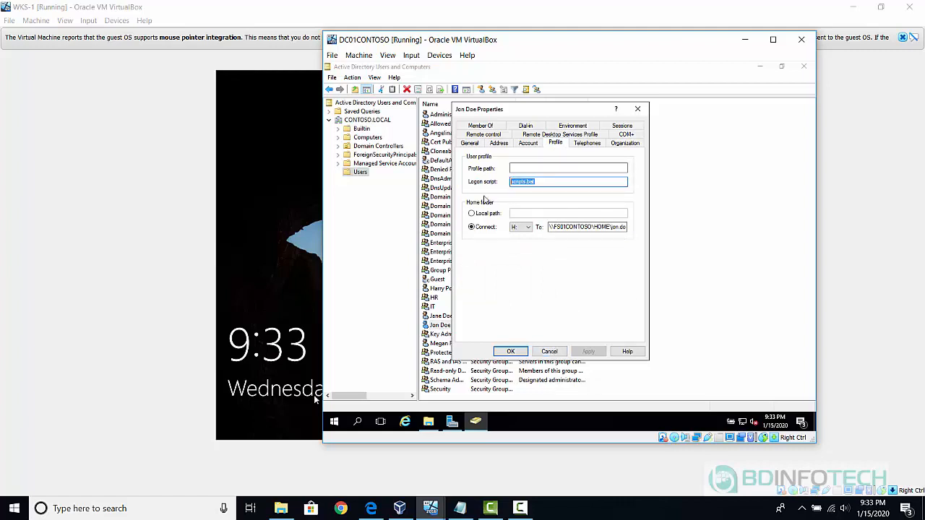
left_click(524, 351)
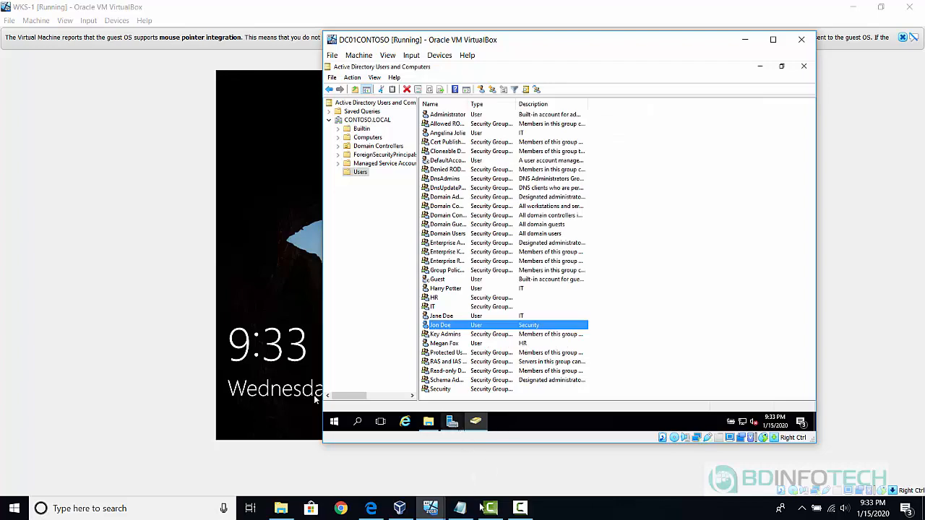
mouse_move(452, 422)
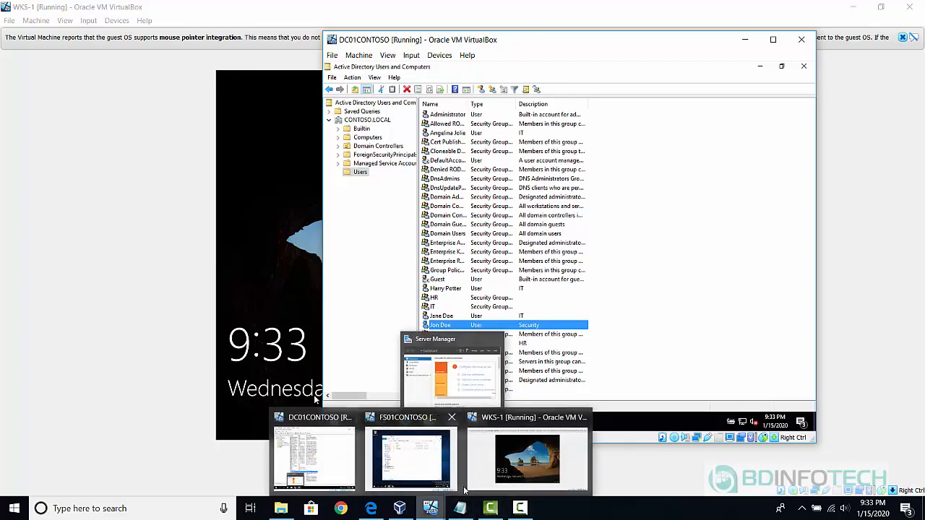
left_click(425, 444)
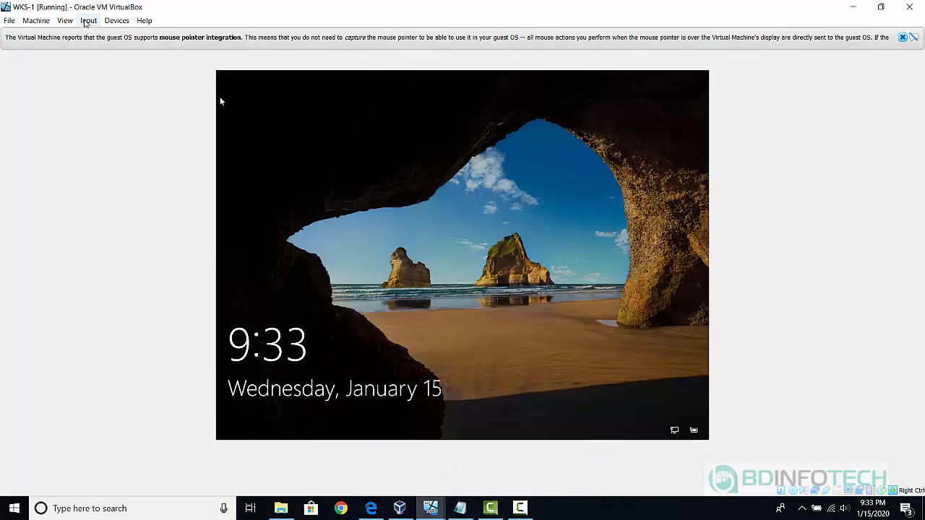
Send Ctrl-Alt-Del to WKS-1 and sign in as another domain user with their password.
left_click(86, 23)
mouse_move(108, 34)
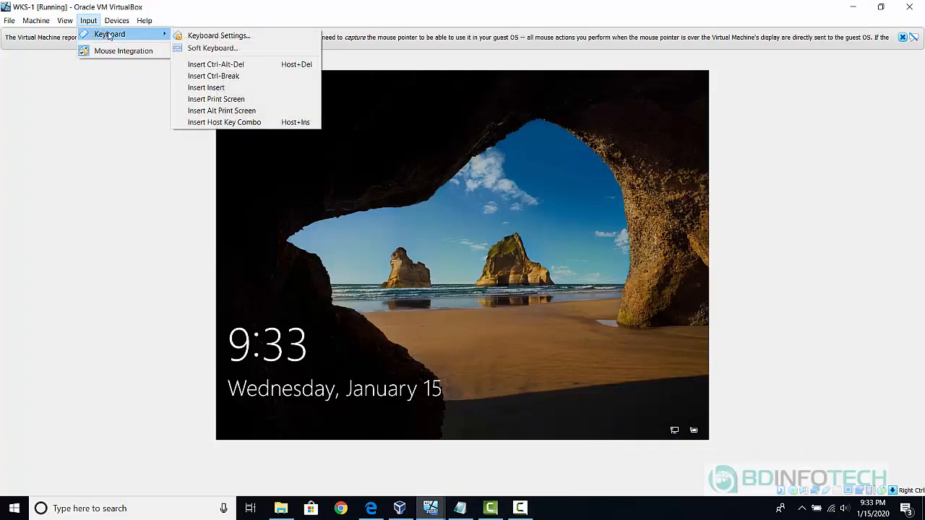
left_click(207, 65)
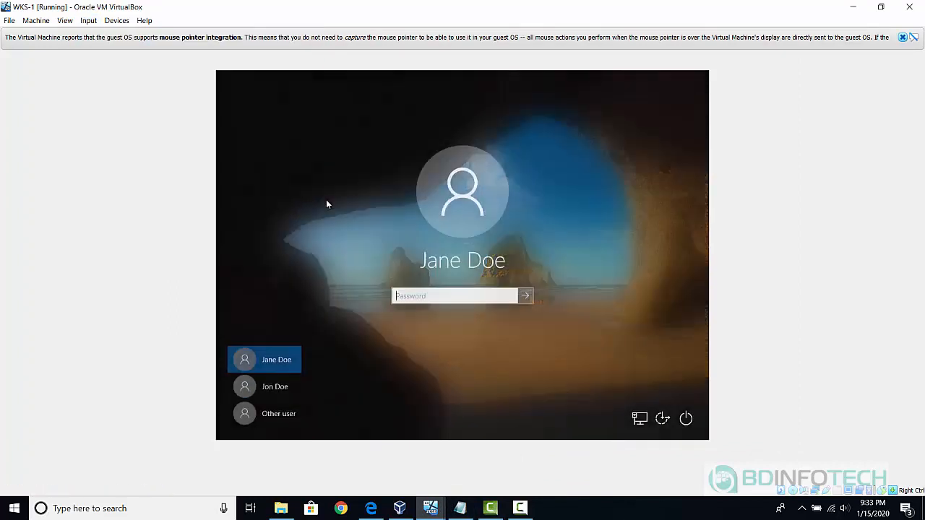
left_click(273, 413)
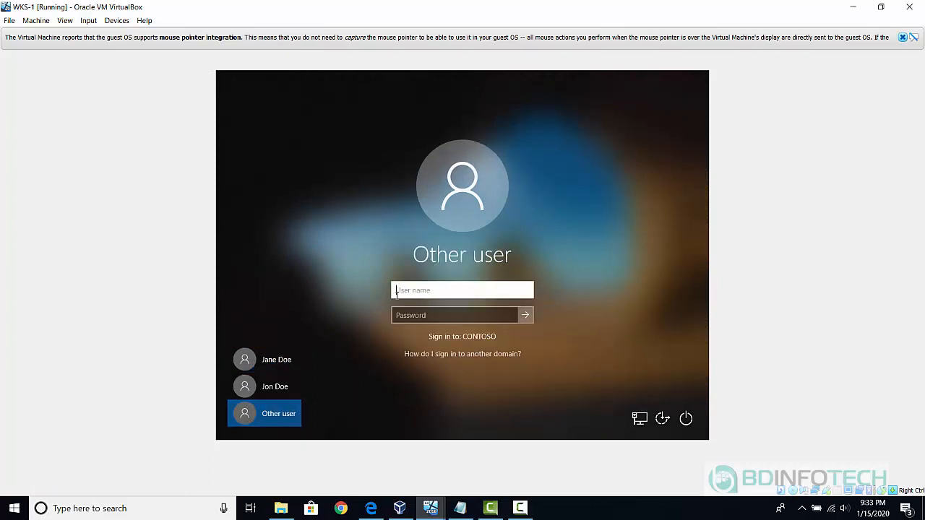
type("jon.doe@con")
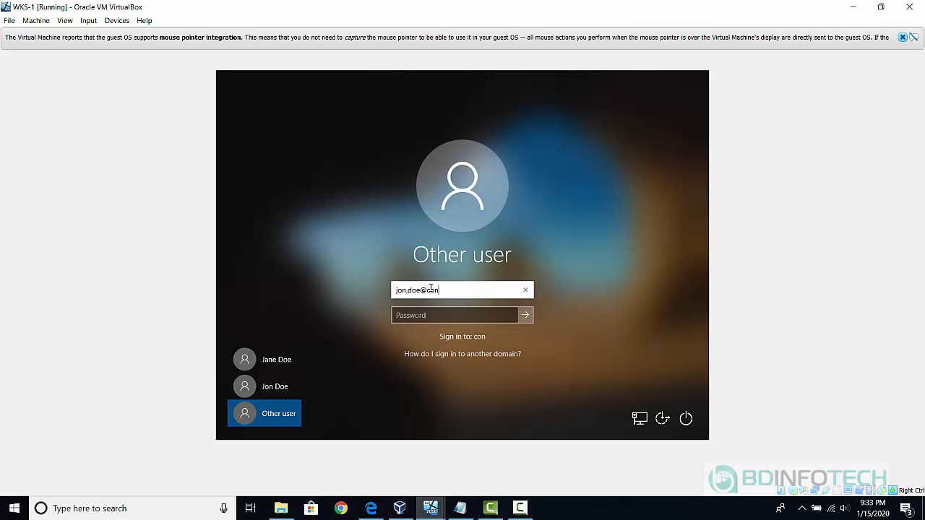
type("toso.local")
key("Tab")
type("P@ssw0rd!")
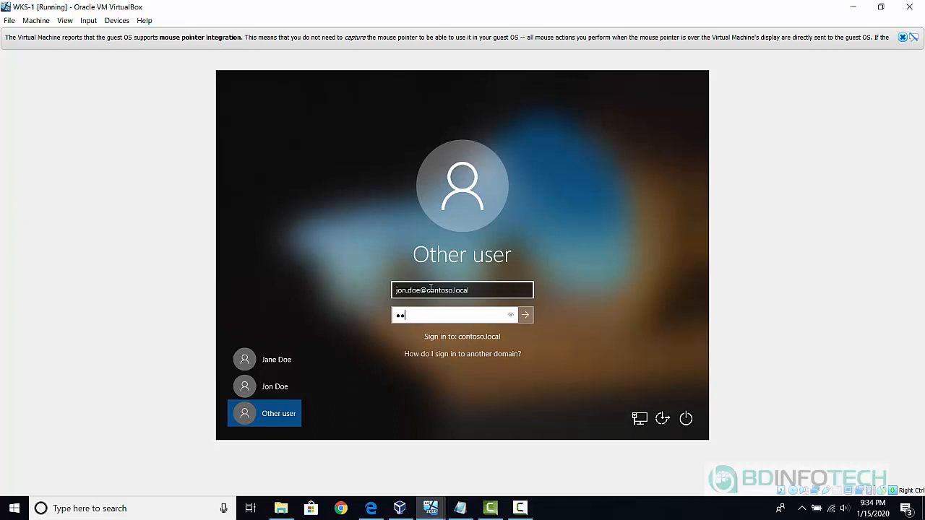
key("Return")
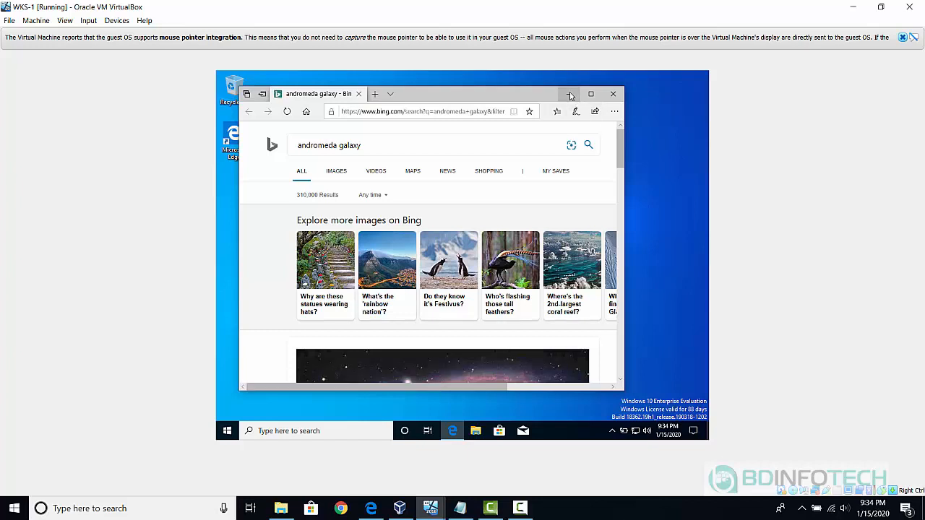
Minimize Edge and check This PC in File Explorer for the mapped H: drive.
left_click(571, 96)
left_click(475, 431)
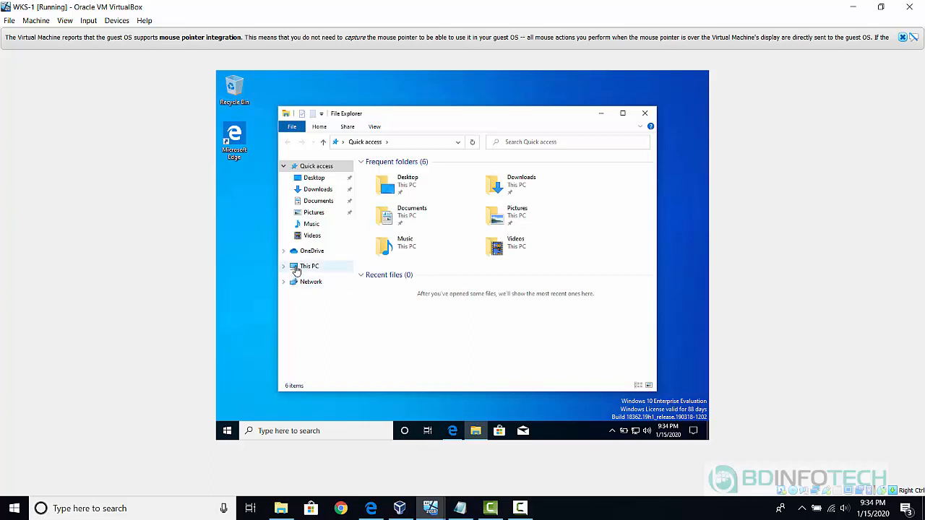
left_click(306, 266)
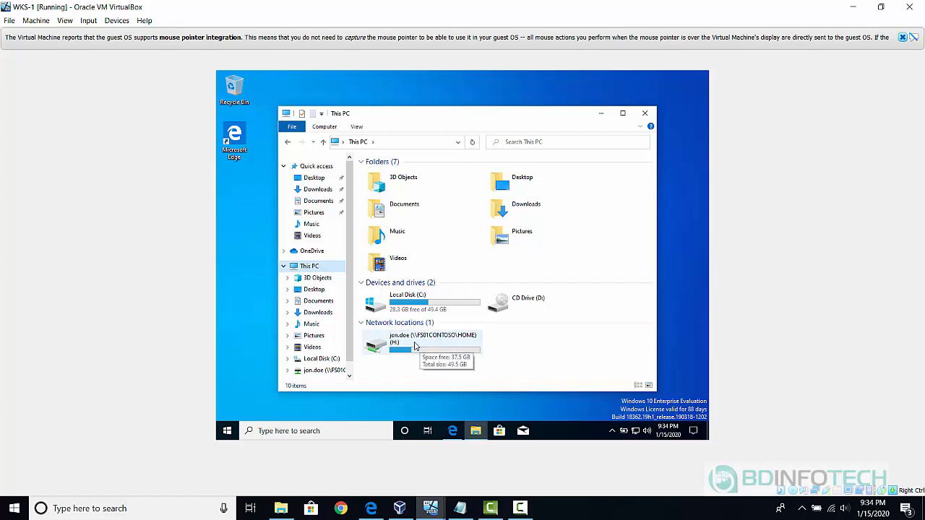
Restart WKS-1 from the Start button's context menu.
right_click(229, 431)
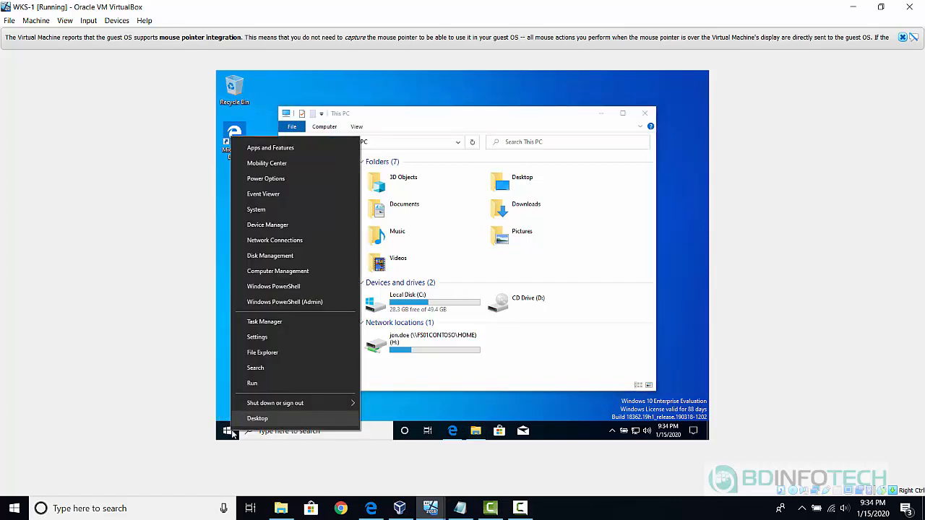
mouse_move(300, 405)
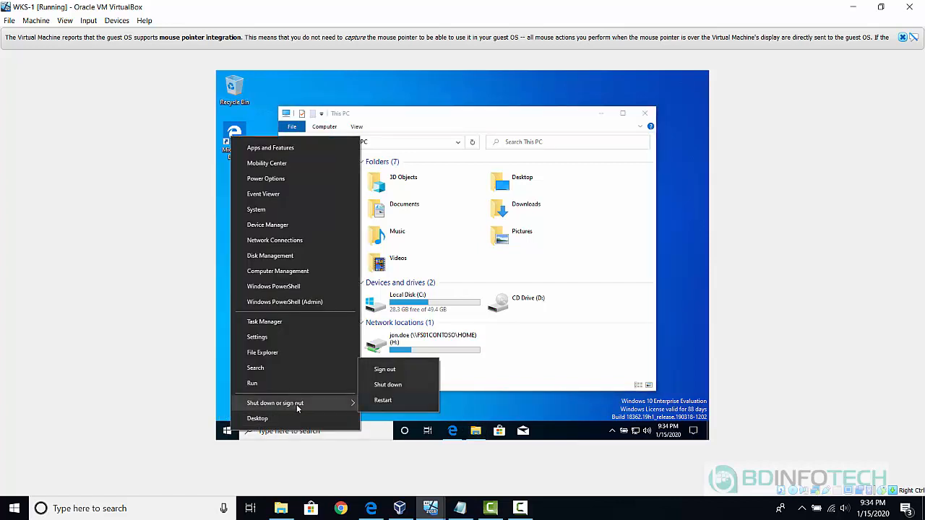
left_click(383, 401)
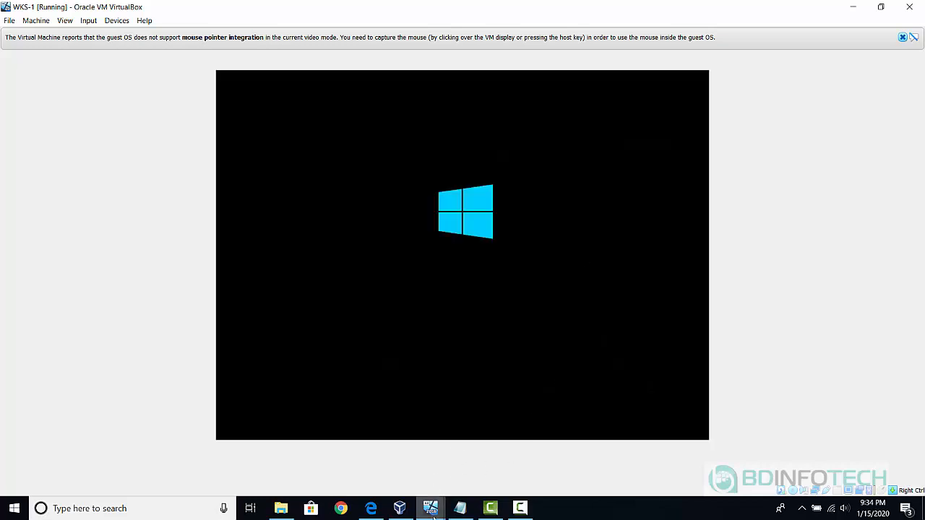
On DC01CONTOSO, verify the Security user's logon script is scripts.bat without changes, then return to WKS-1.
mouse_move(433, 513)
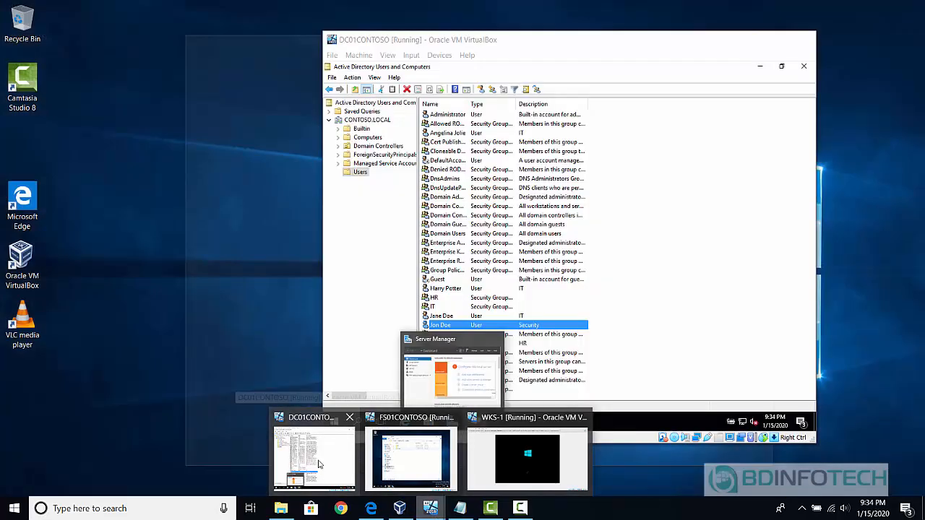
left_click(319, 464)
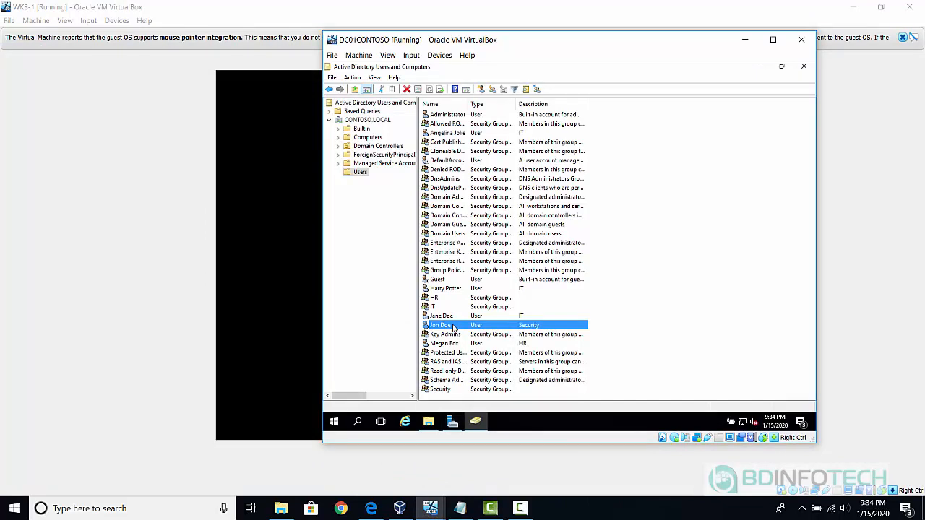
double_click(454, 328)
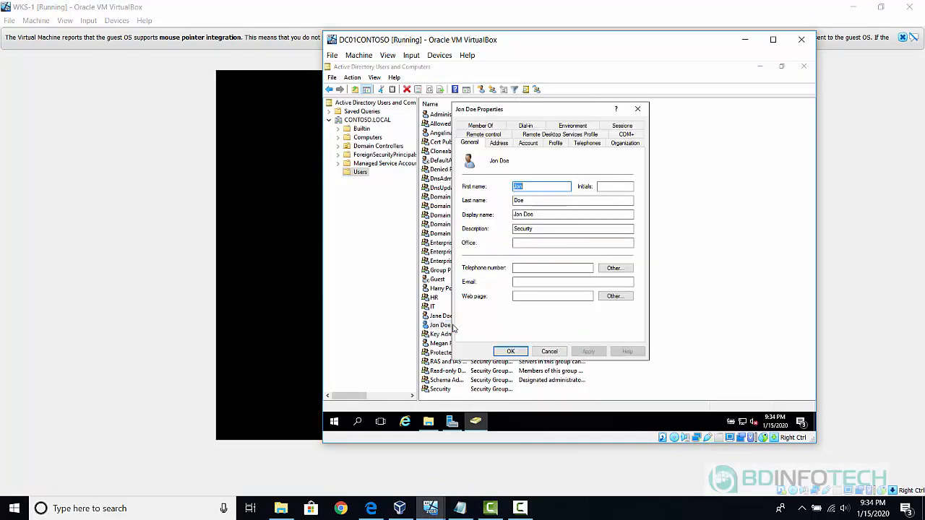
left_click(557, 143)
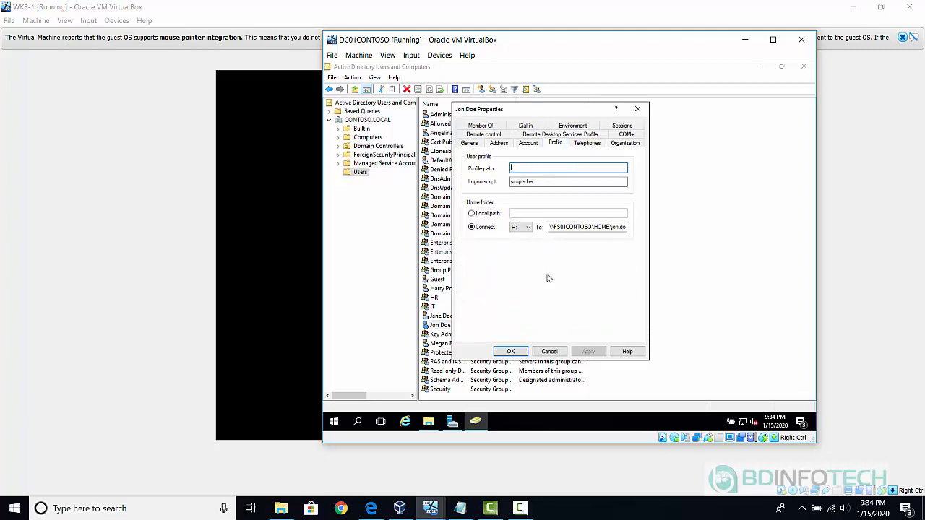
left_click(554, 353)
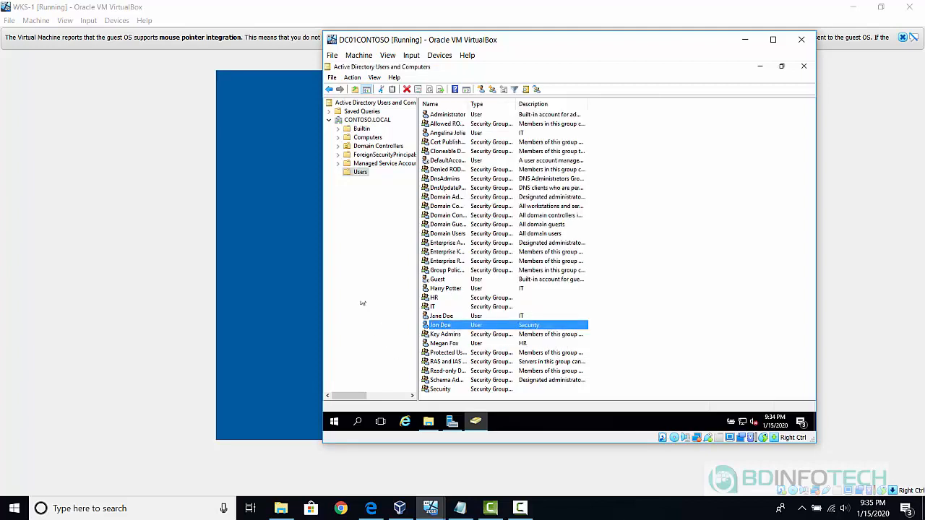
left_click(281, 302)
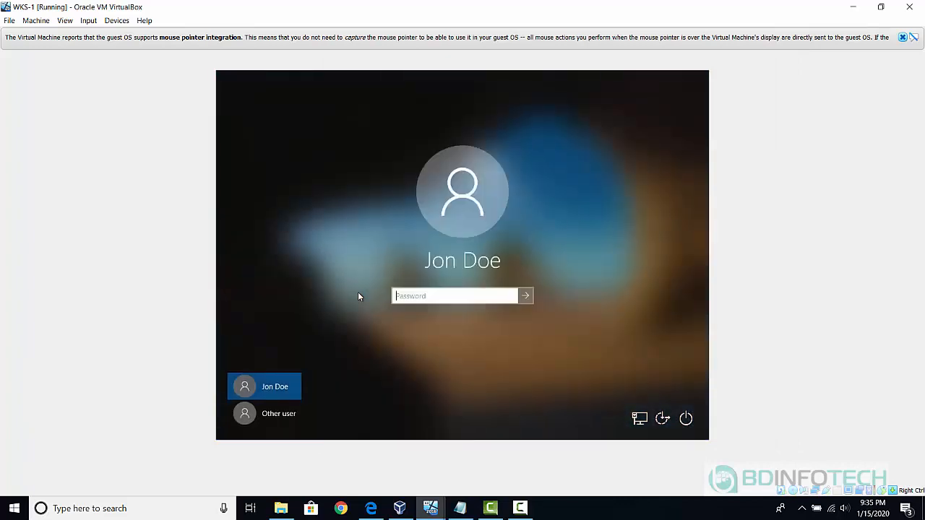
Sign in to WKS-1 as Other user with the domain user's contoso.local UPN and password.
left_click(277, 414)
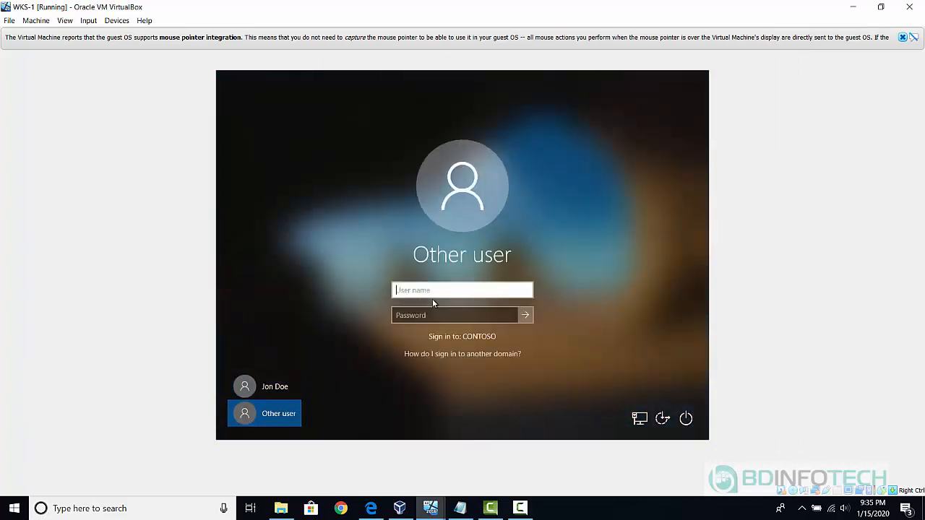
type("jon")
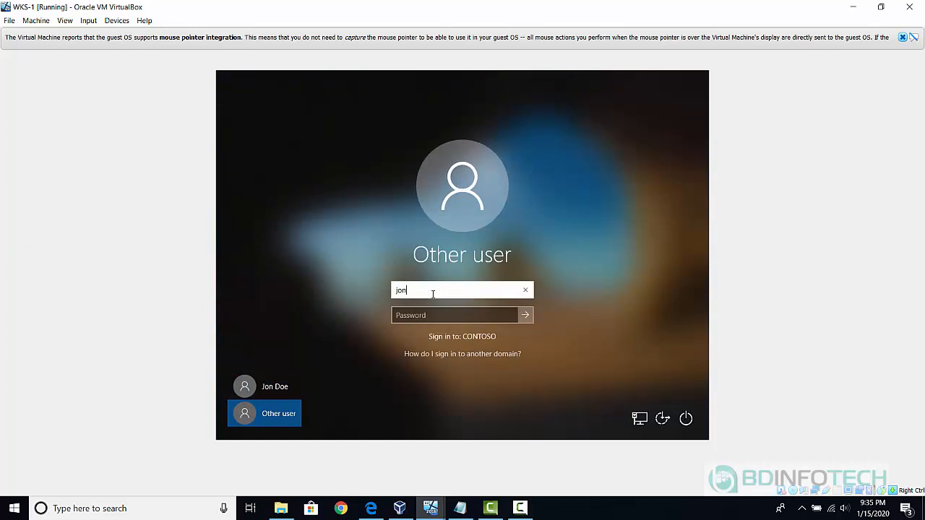
type(".doe@contoso.local")
key("Tab")
type("Pa$$w0rd")
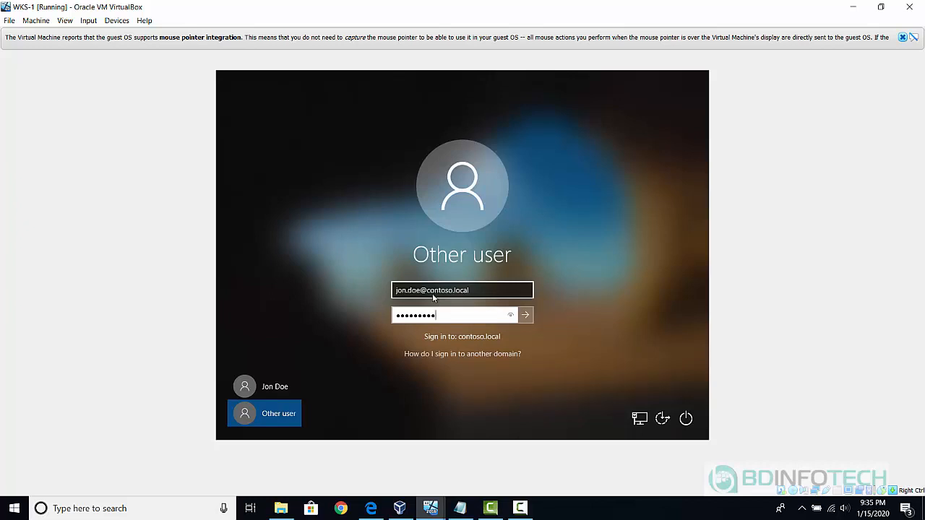
key("Return")
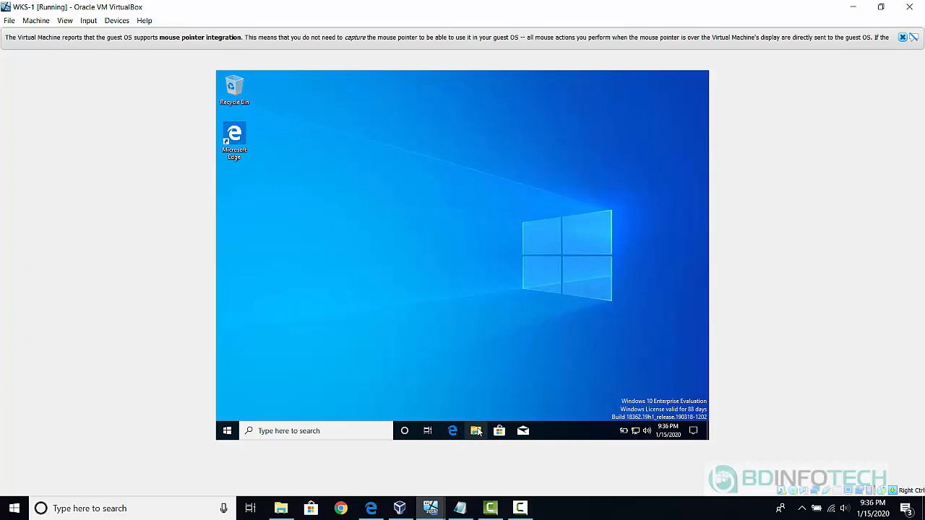
Open the SHARED (S:) drive in File Explorer to see the Security folder.
left_click(477, 431)
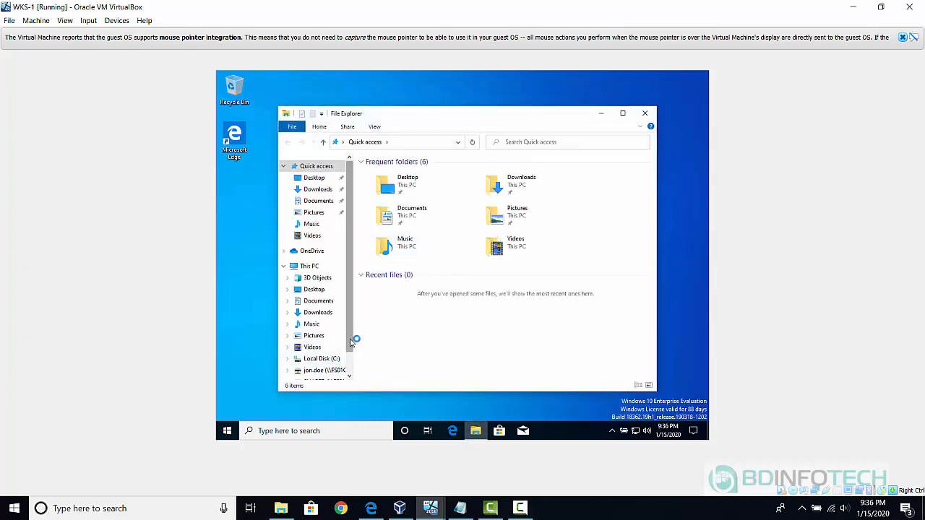
left_click_drag(349, 340, 348, 357)
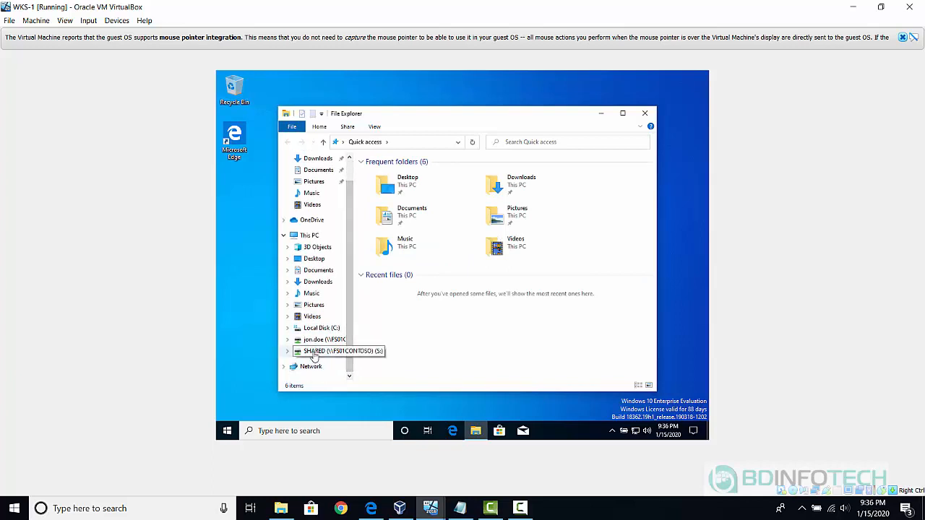
left_click(315, 353)
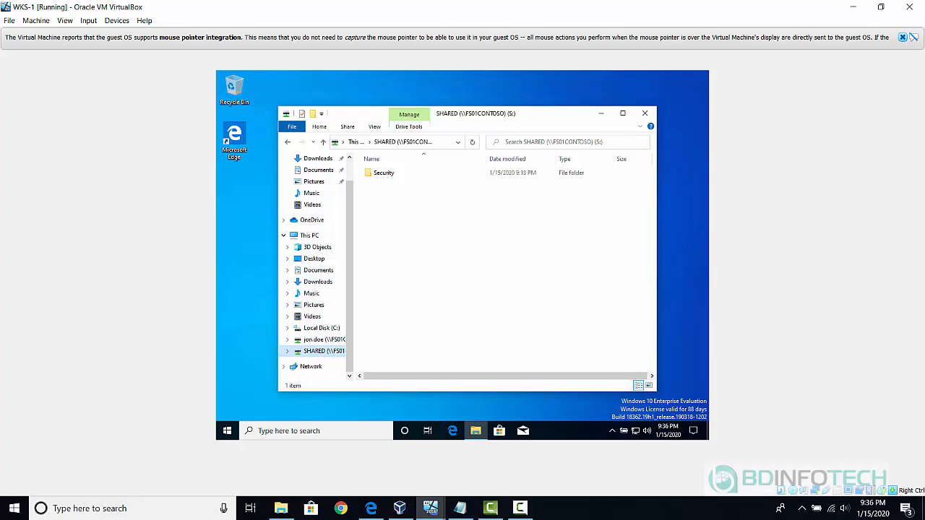
Sign the current user out of WKS-1.
right_click(228, 433)
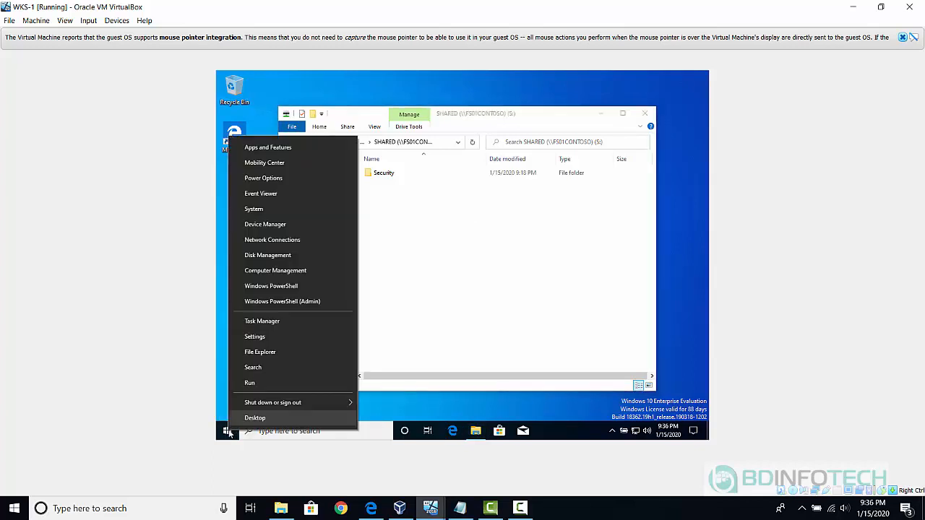
mouse_move(296, 410)
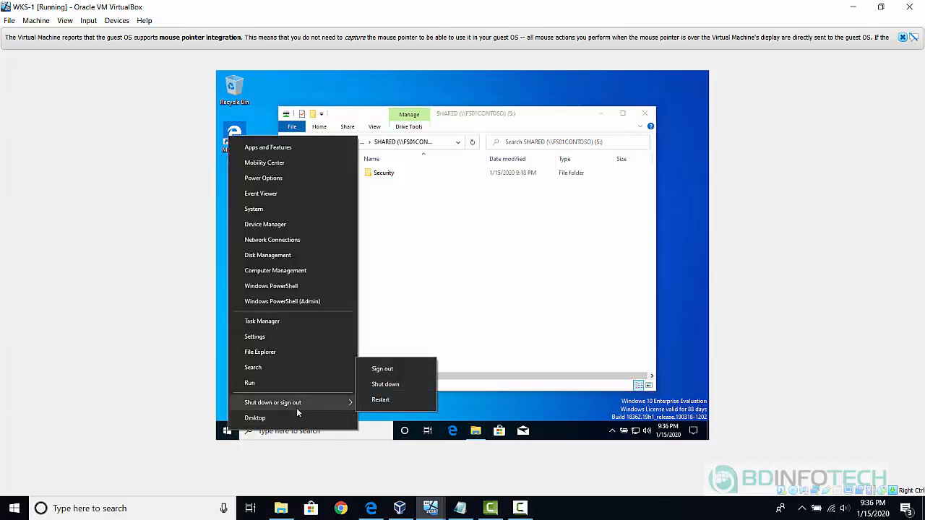
left_click(383, 370)
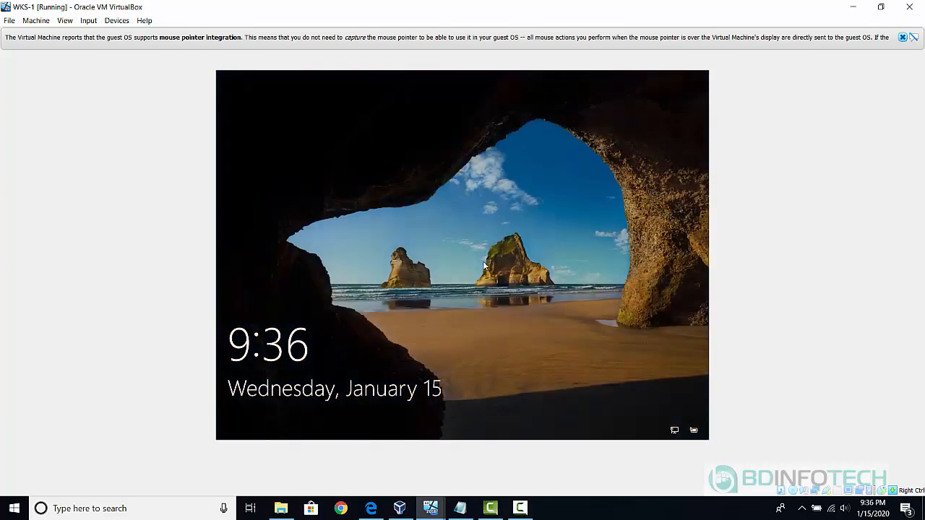
Sign in to WKS-1 as Other user with the IT user's contoso.local UPN and password.
left_click(484, 266)
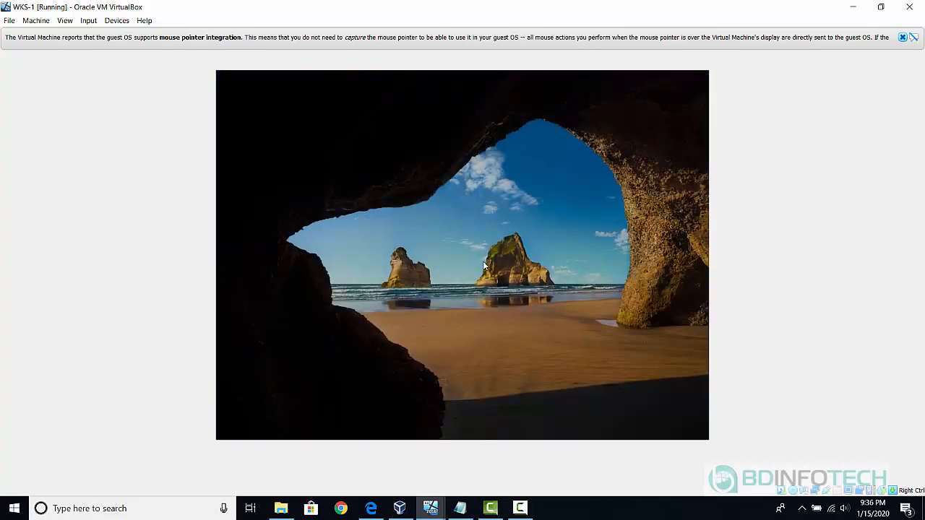
left_click(263, 416)
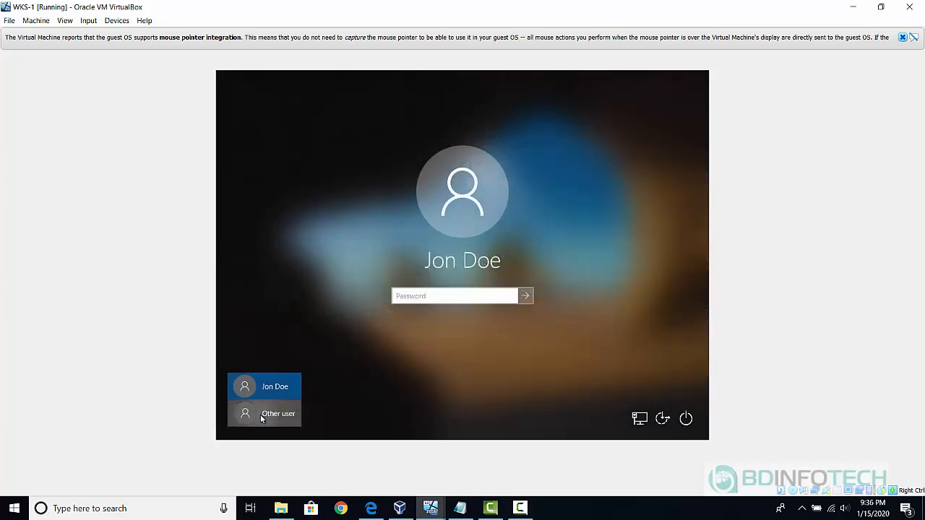
type("har")
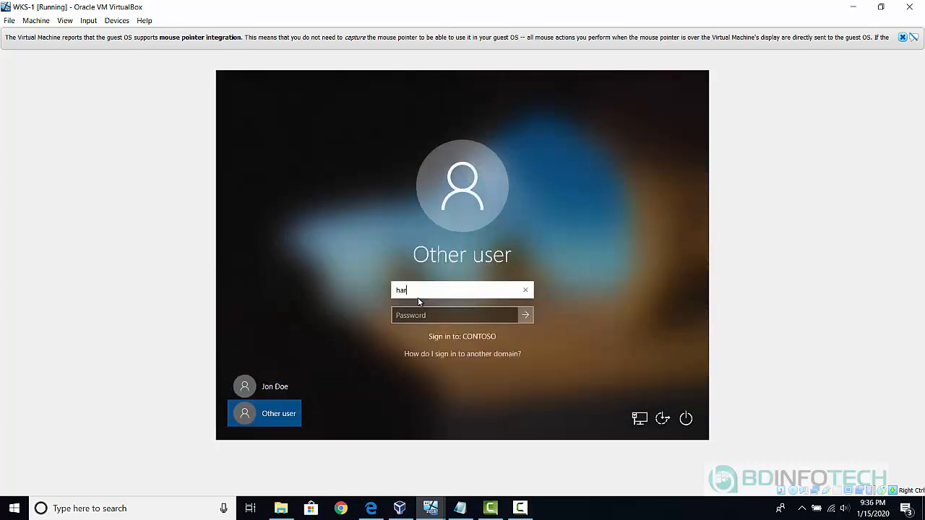
type("ry.potter@contoso.local")
key("Tab")
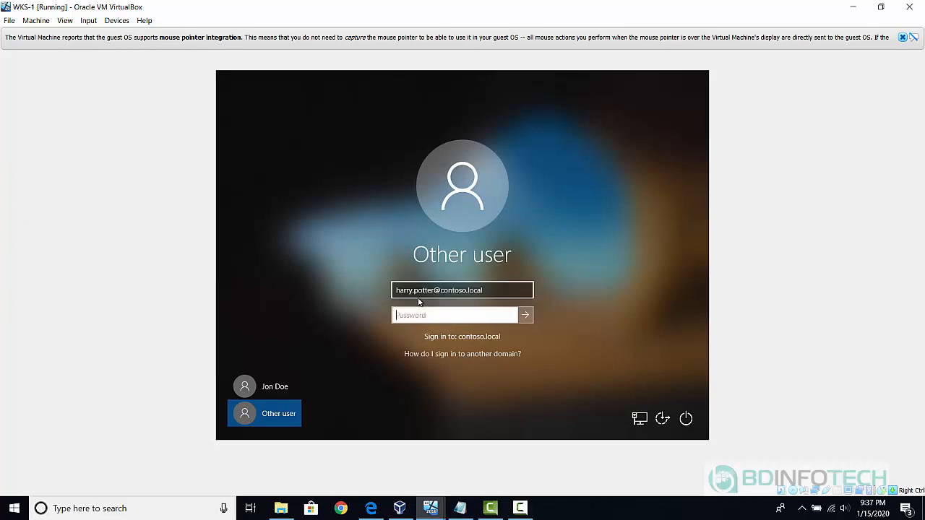
type("Pa$$w0rd")
key("Return")
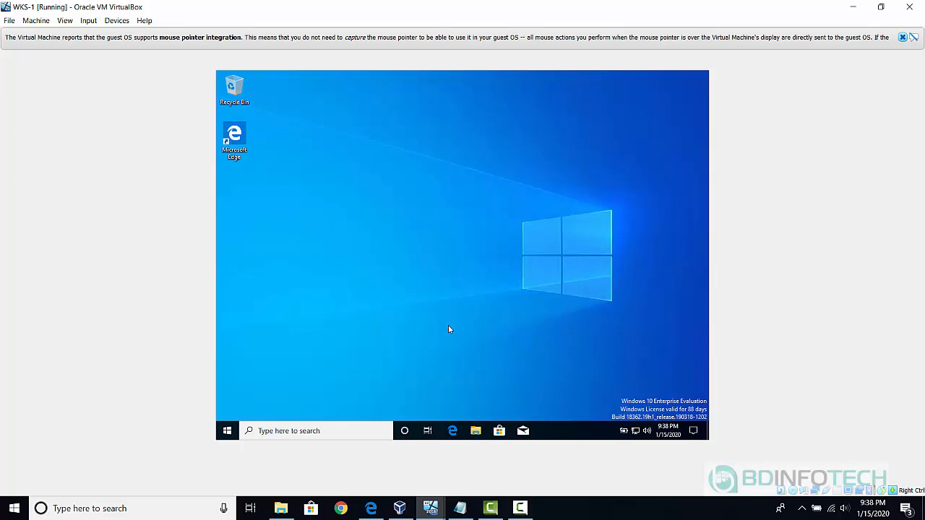
In WKS-1's File Explorer, open SHARED (S:) under This PC to list HR, IT and Security.
left_click(476, 433)
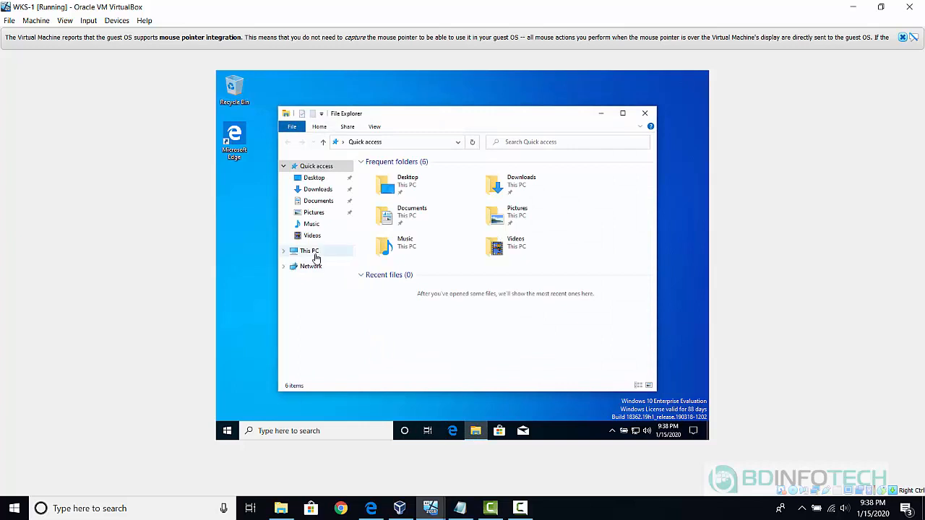
left_click(308, 252)
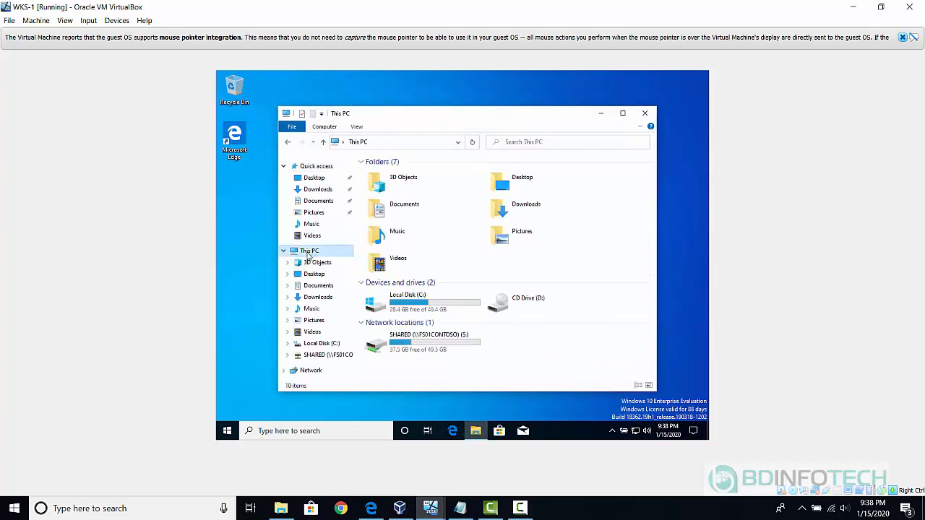
double_click(407, 342)
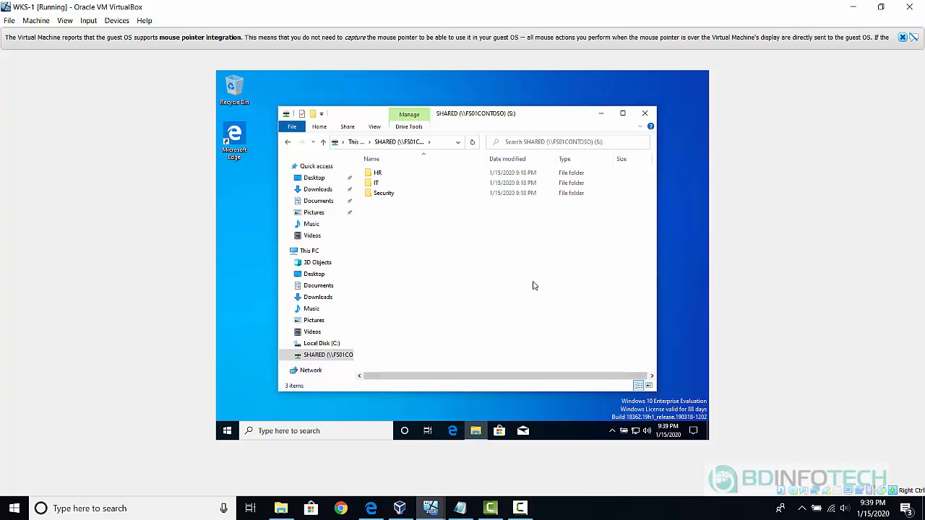
left_click(519, 508)
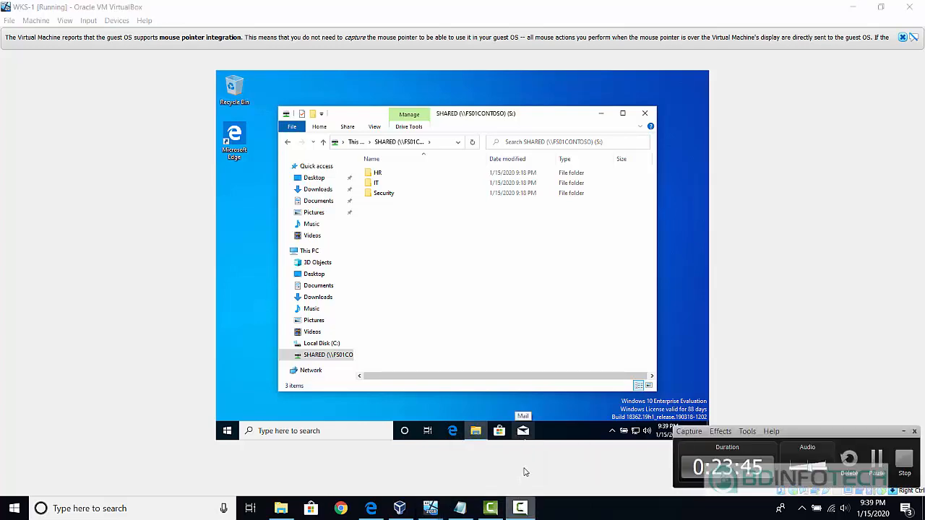